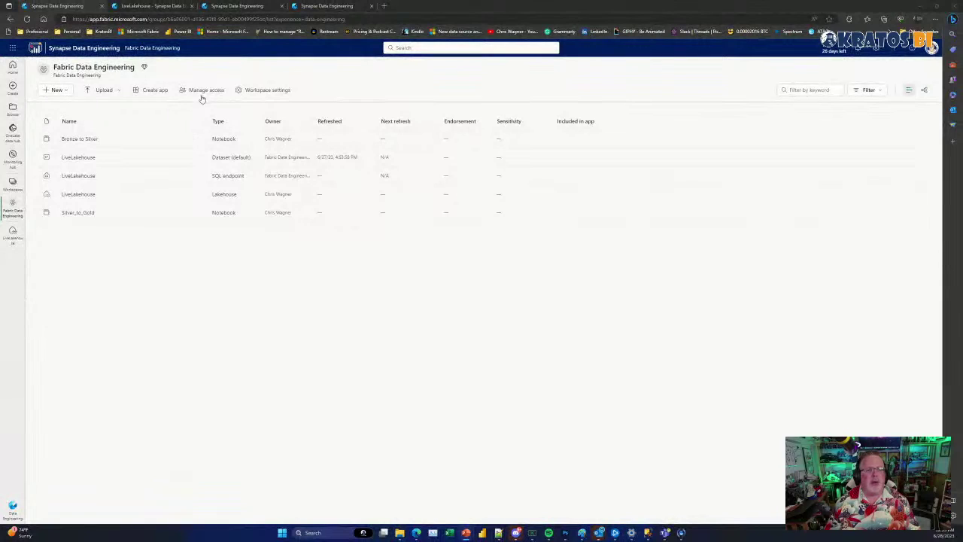
# Review the license modes in the Fabric Data Engineering workspace's Premium settings, marking the Trial and Premium capacity options
pyautogui.click(264, 90)
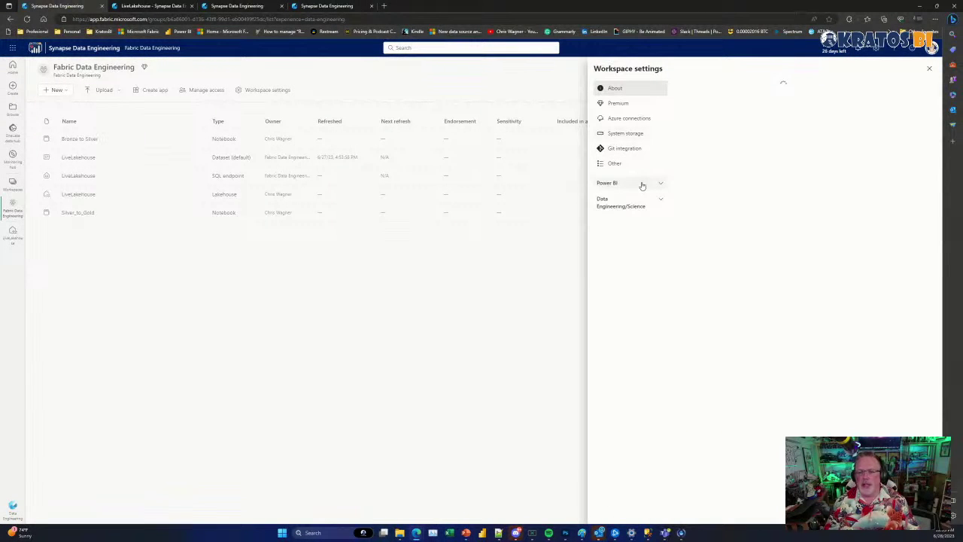
pyautogui.click(638, 106)
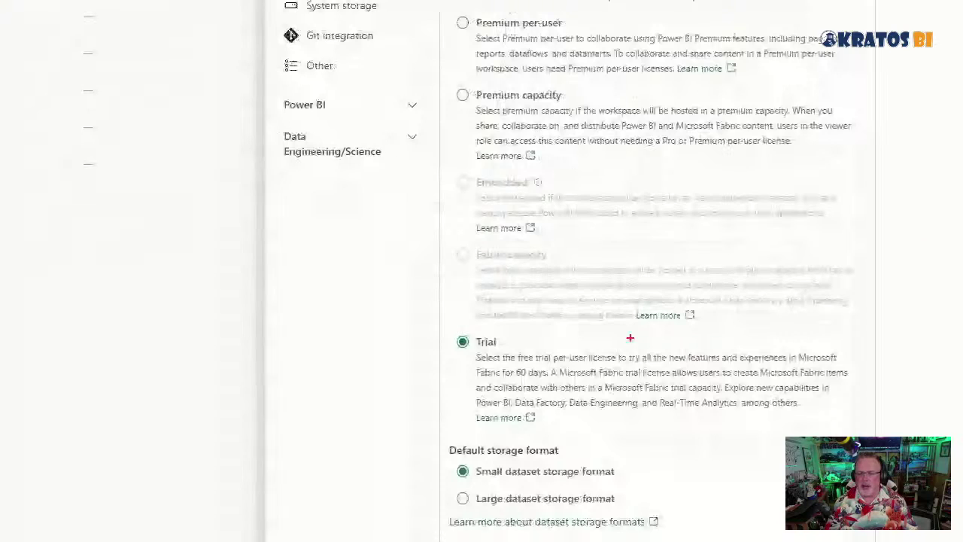
pyautogui.moveTo(698, 346)
pyautogui.mouseDown()
pyautogui.moveTo(590, 358)
pyautogui.moveTo(676, 348)
pyautogui.mouseUp()
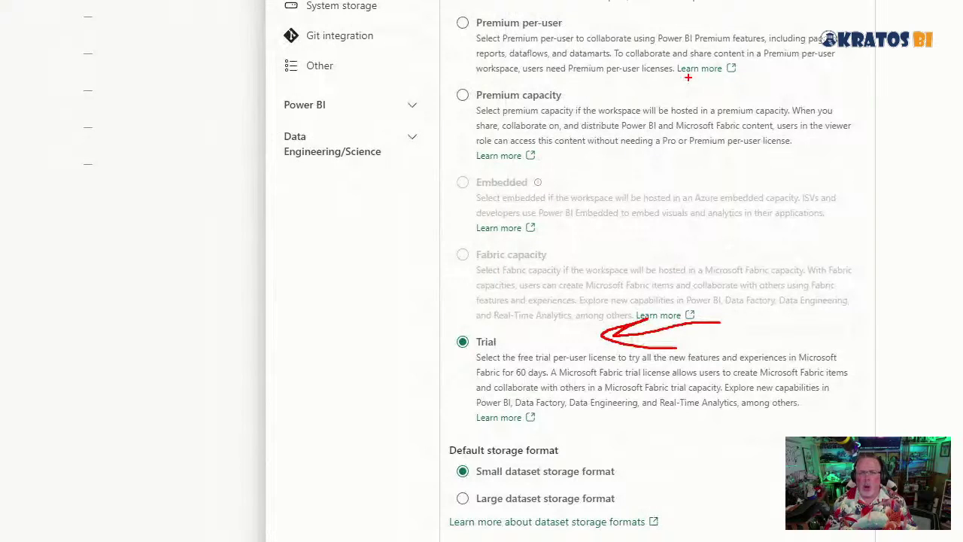
pyautogui.moveTo(722, 88)
pyautogui.mouseDown()
pyautogui.moveTo(671, 92)
pyautogui.moveTo(703, 83)
pyautogui.moveTo(714, 113)
pyautogui.mouseUp()
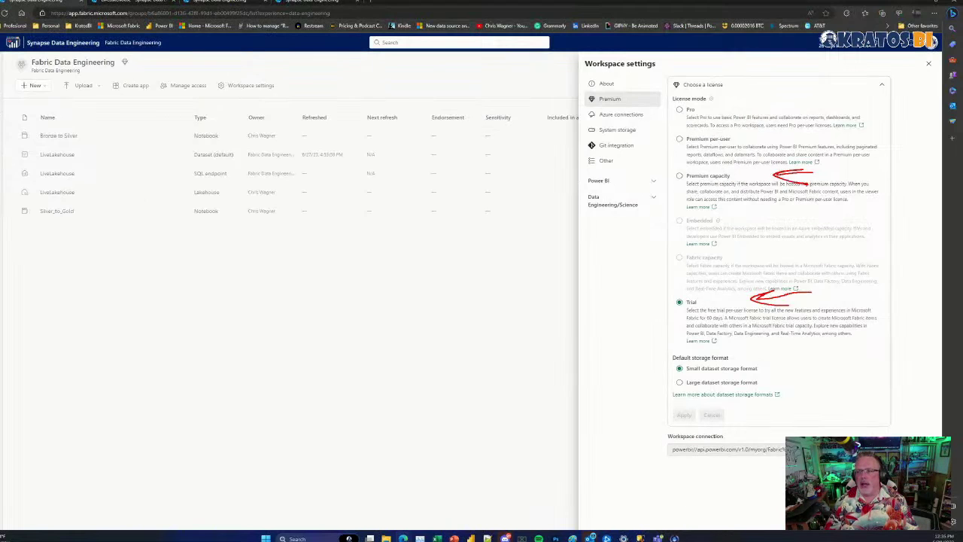
pyautogui.click(930, 70)
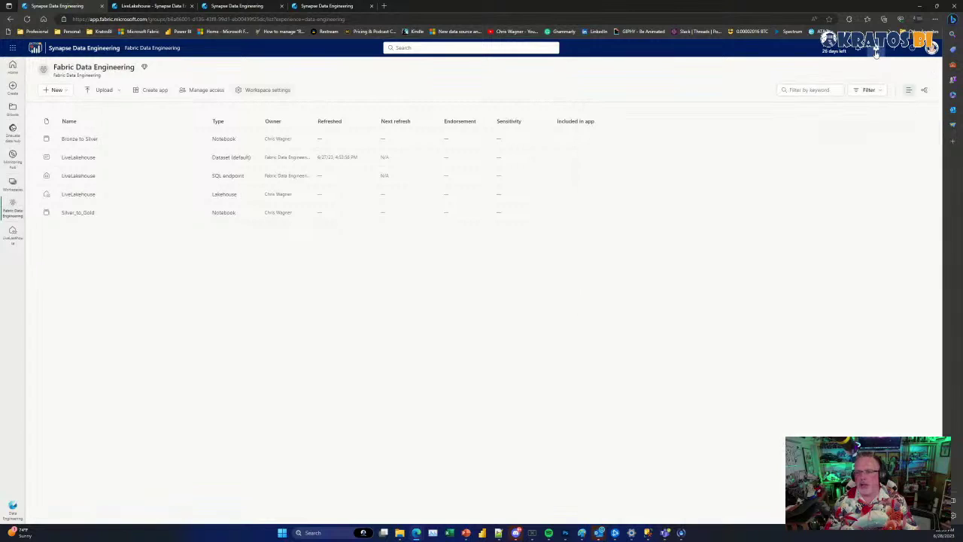
# Open the admin portal and examine the tenant setting "Users can create Fabric items (public preview)", marking its organization and security group options
pyautogui.click(874, 48)
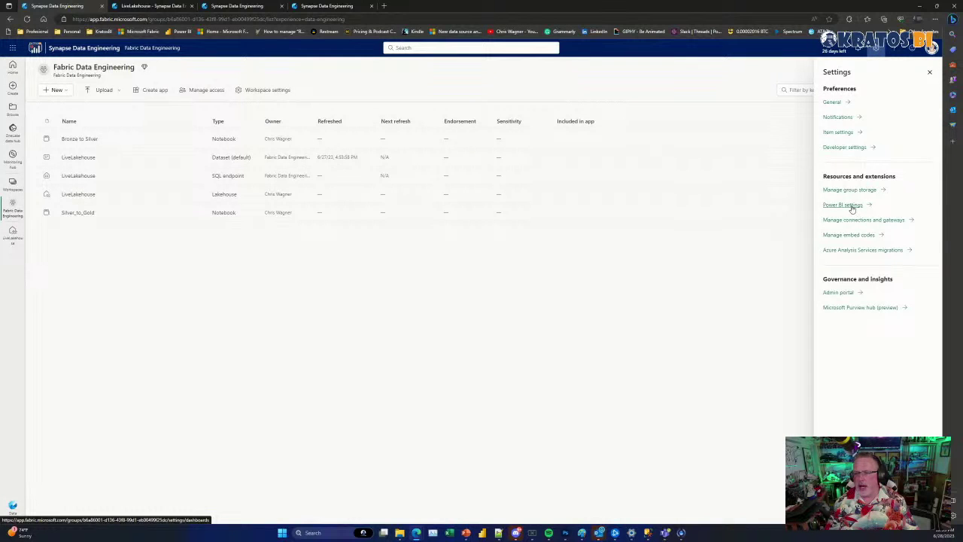
pyautogui.click(838, 292)
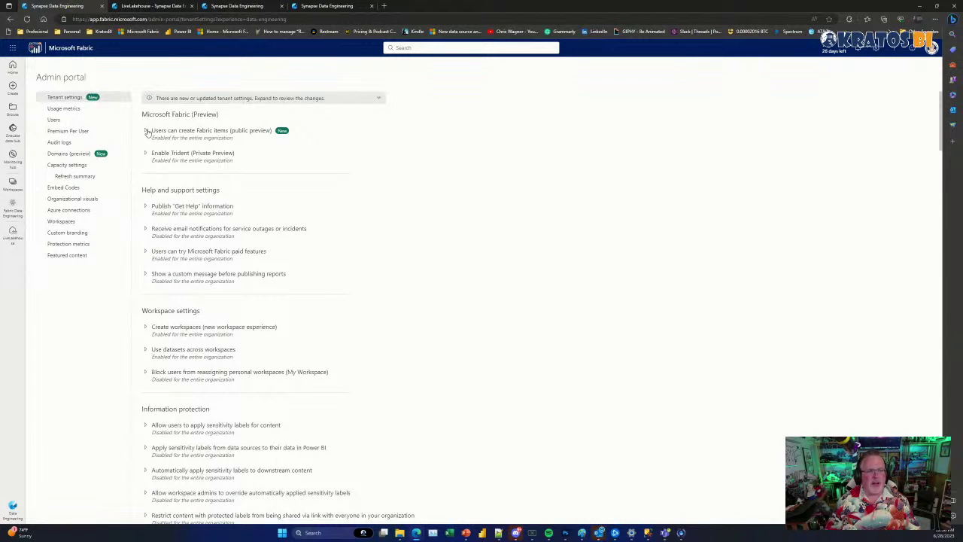
pyautogui.click(147, 133)
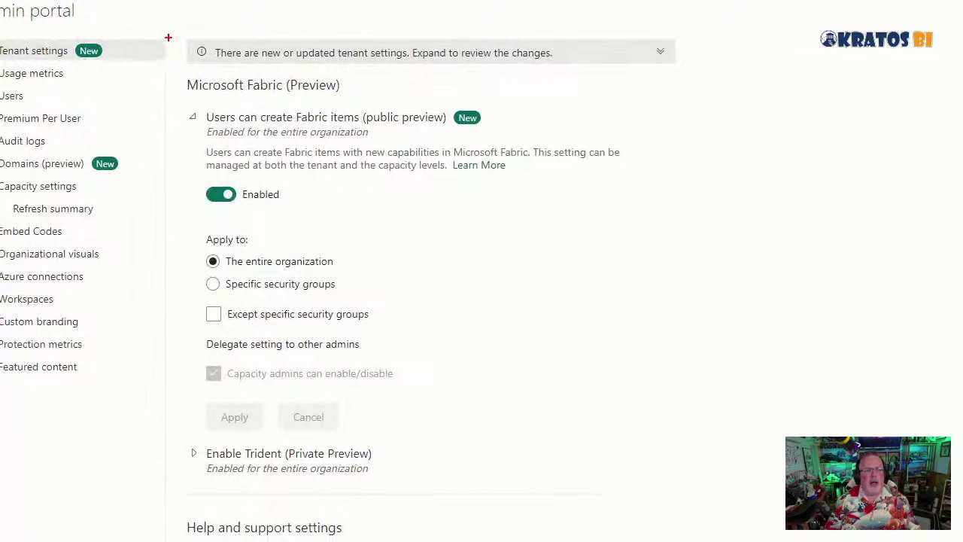
pyautogui.moveTo(168, 37)
pyautogui.mouseDown()
pyautogui.moveTo(154, 440)
pyautogui.moveTo(426, 523)
pyautogui.moveTo(632, 104)
pyautogui.moveTo(280, 21)
pyautogui.moveTo(186, 27)
pyautogui.mouseUp()
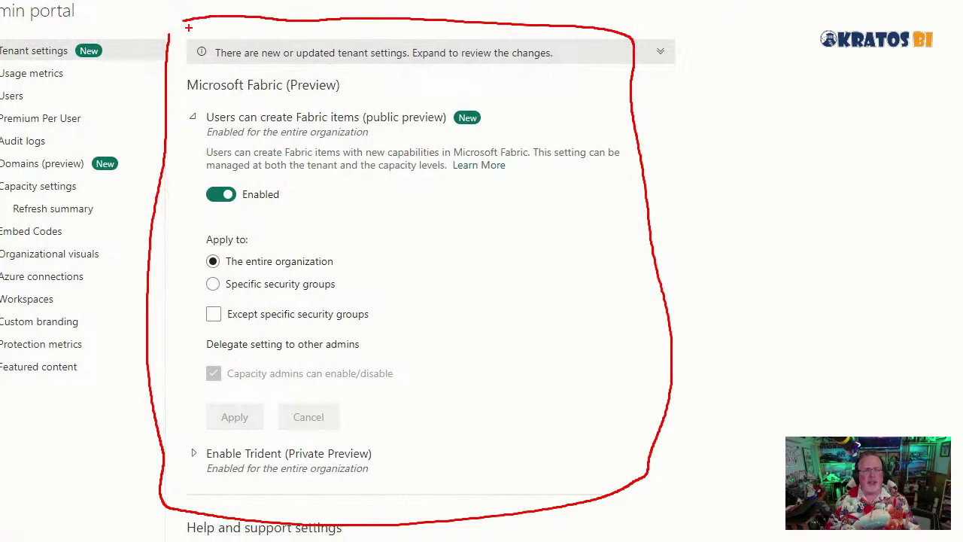
pyautogui.moveTo(413, 233)
pyautogui.mouseDown()
pyautogui.moveTo(346, 241)
pyautogui.moveTo(382, 268)
pyautogui.mouseUp()
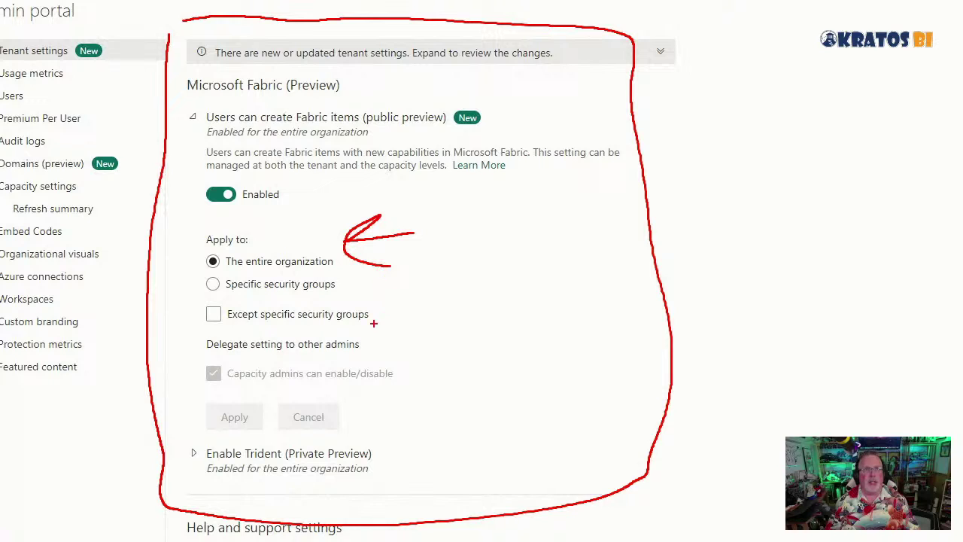
pyautogui.moveTo(453, 321)
pyautogui.mouseDown()
pyautogui.moveTo(398, 324)
pyautogui.moveTo(454, 351)
pyautogui.mouseUp()
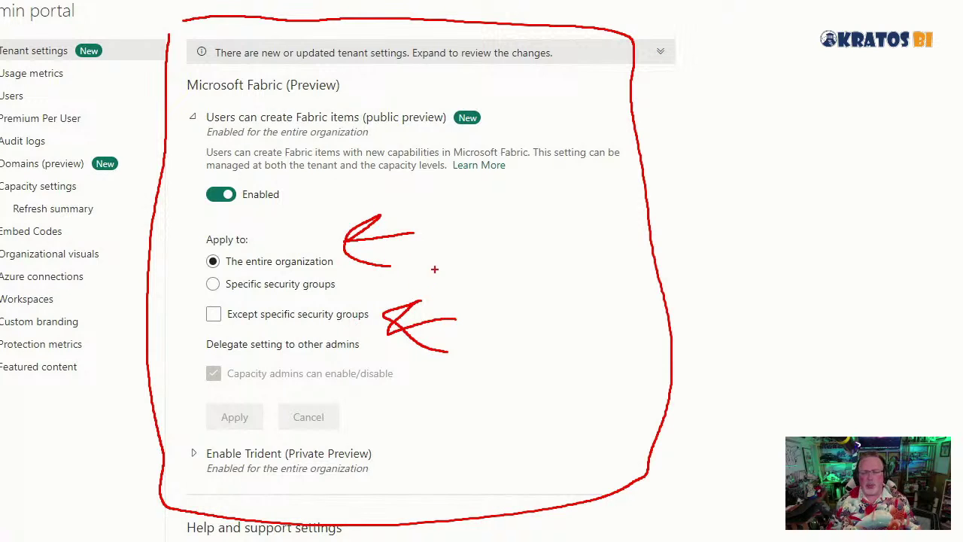
pyautogui.moveTo(435, 270)
pyautogui.mouseDown()
pyautogui.moveTo(382, 293)
pyautogui.moveTo(394, 278)
pyautogui.moveTo(399, 296)
pyautogui.moveTo(434, 297)
pyautogui.mouseUp()
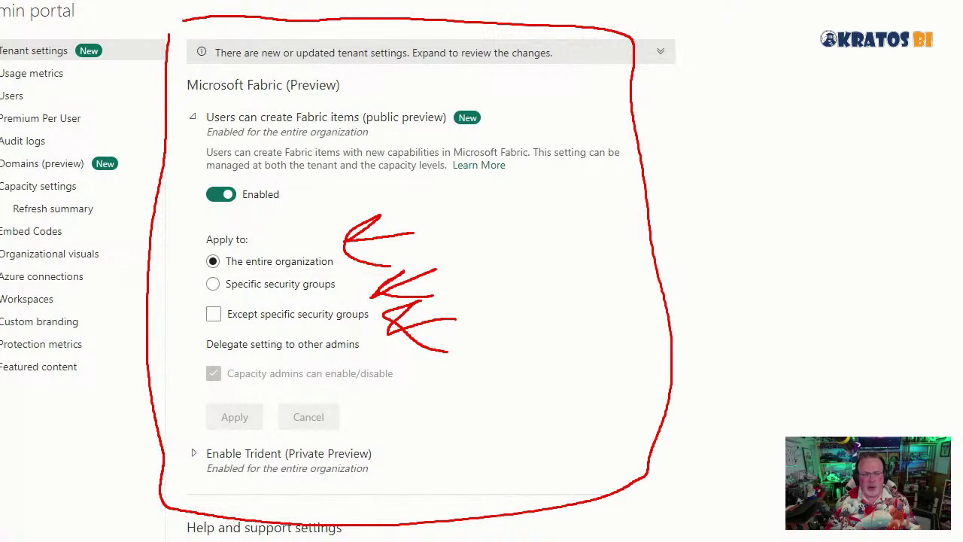
pyautogui.moveTo(435, 268)
pyautogui.mouseDown()
pyautogui.moveTo(350, 275)
pyautogui.moveTo(383, 285)
pyautogui.mouseUp()
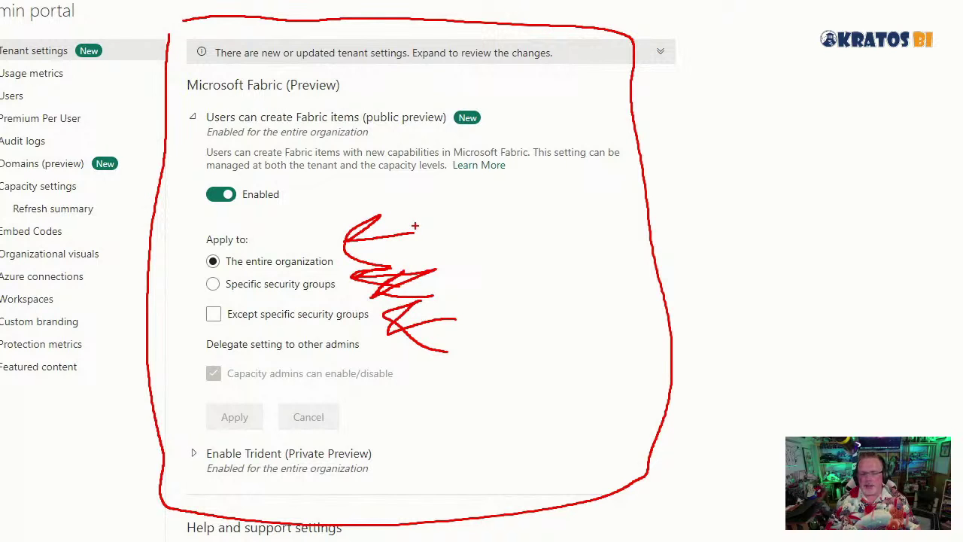
pyautogui.press('Escape')
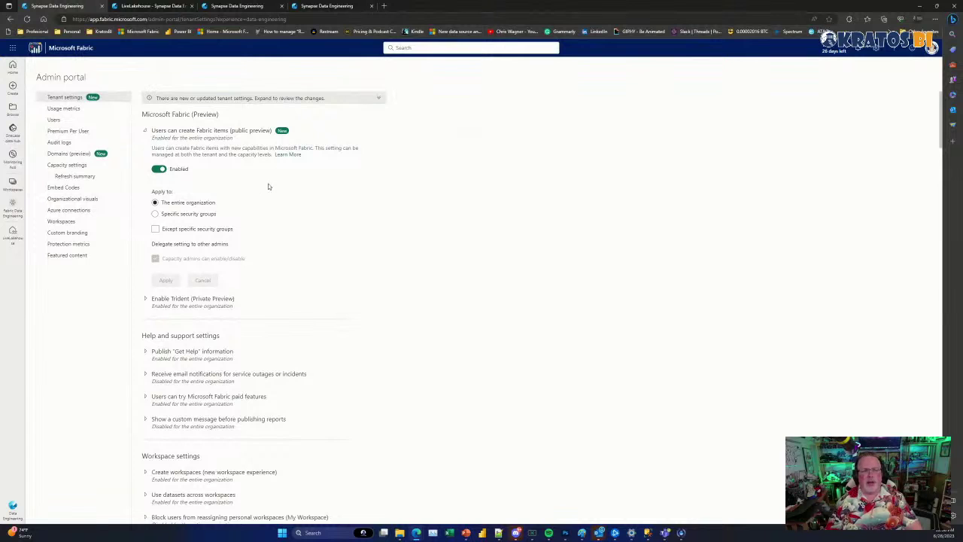
# View the domains page, then inspect the Power BI workloads of the Eureka Premium capacity in the capacity settings
pyautogui.click(70, 157)
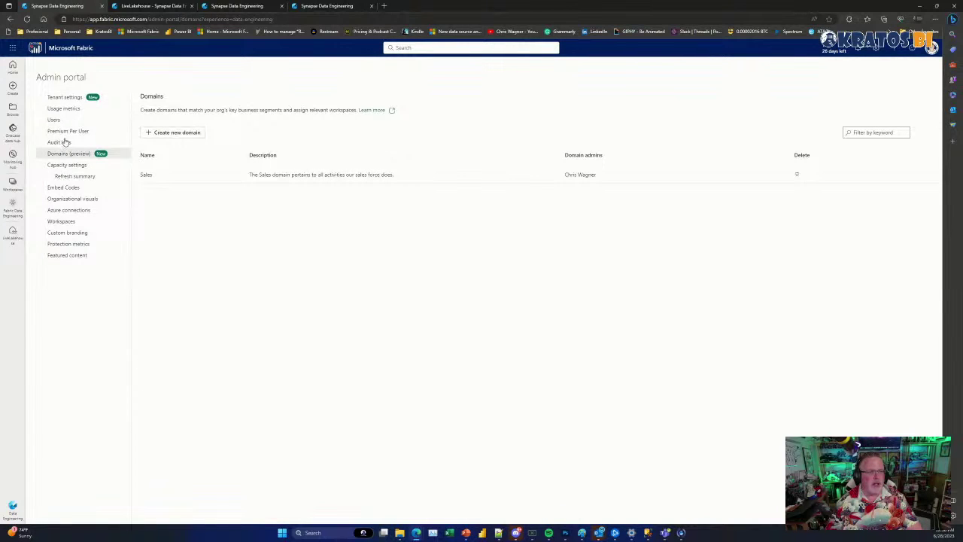
pyautogui.click(69, 166)
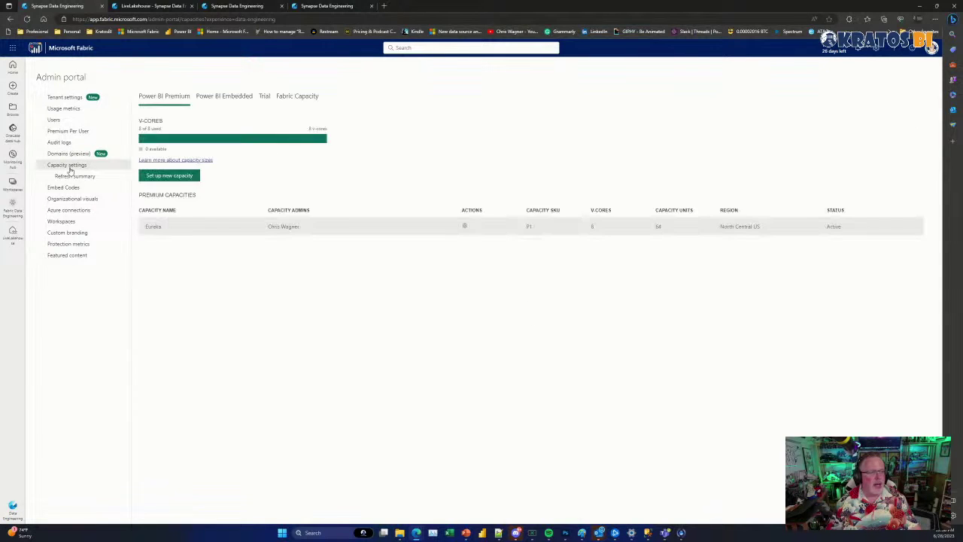
pyautogui.click(154, 227)
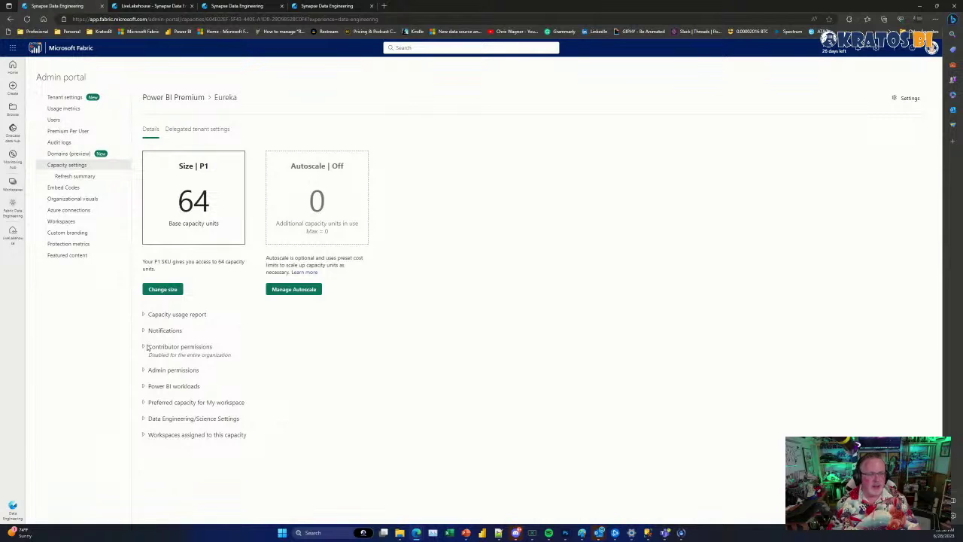
pyautogui.click(146, 386)
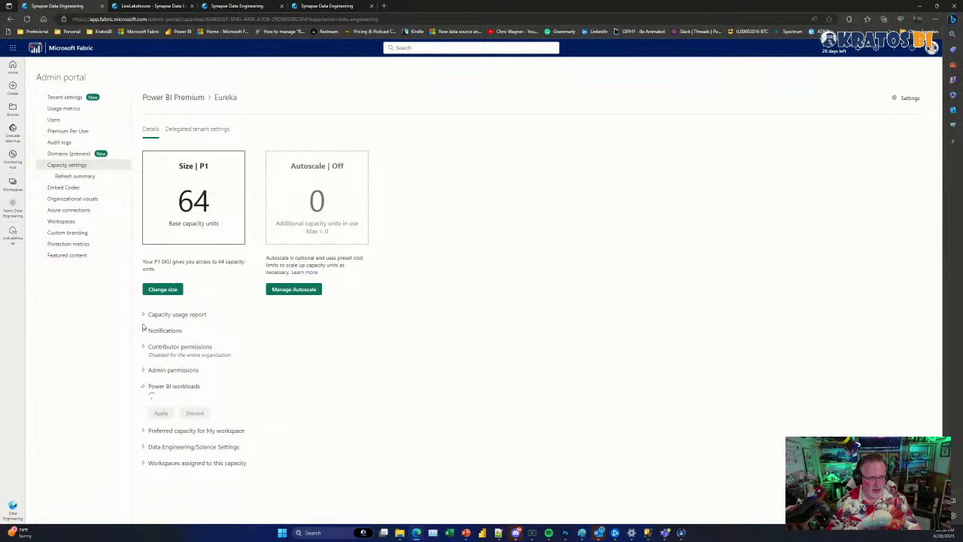
pyautogui.scroll(-3, 143, 347)
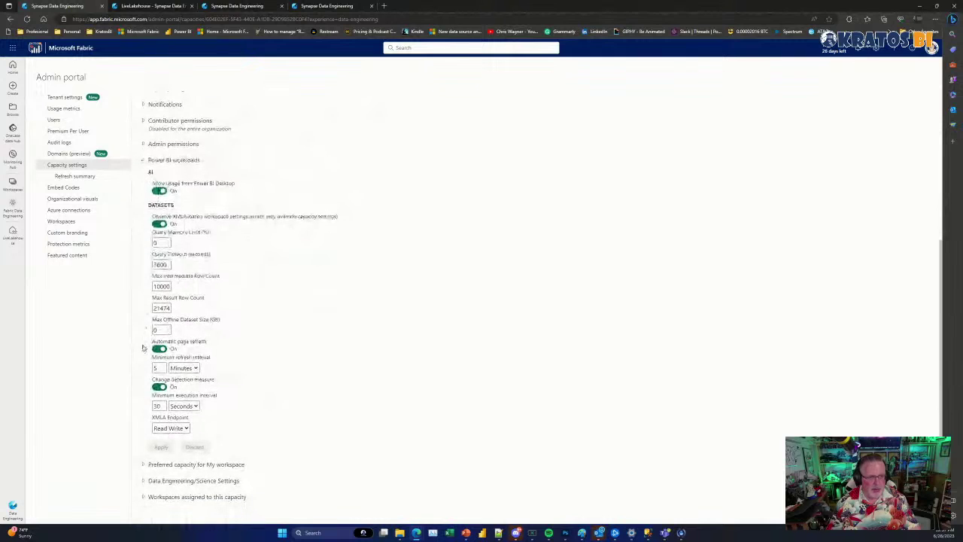
# Review the Eureka capacity's Data Engineering/Science, notification and admin permission settings, leaving only the admin permissions expanded among them
pyautogui.click(143, 479)
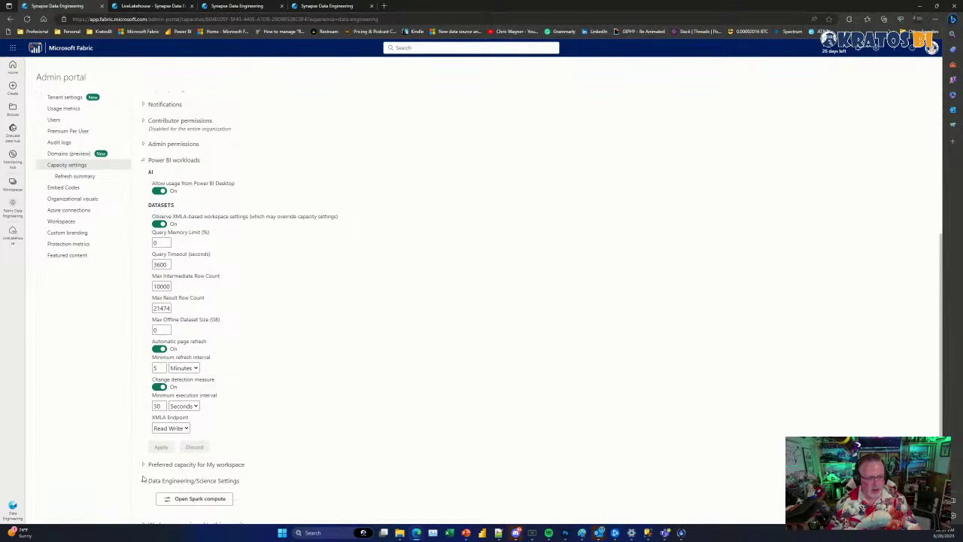
pyautogui.click(143, 480)
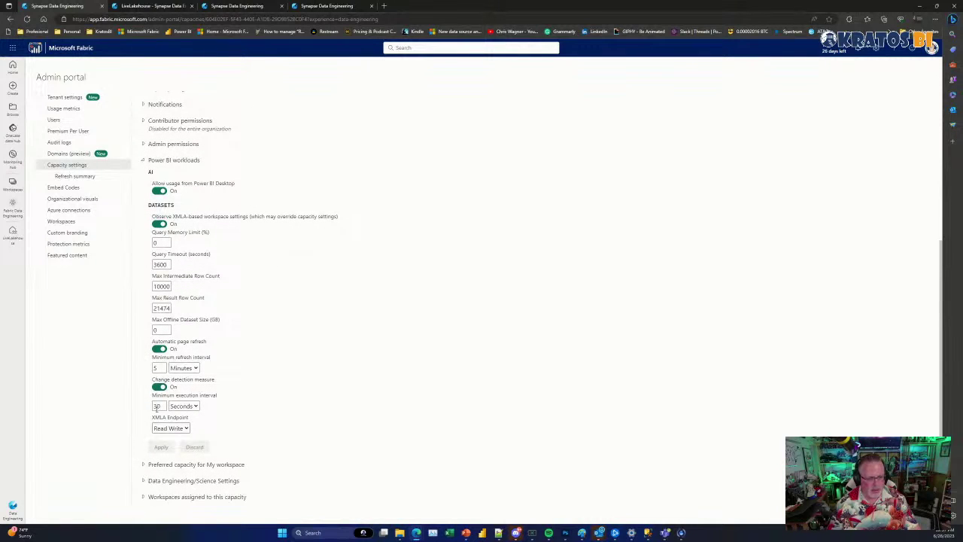
pyautogui.click(143, 144)
pyautogui.click(144, 144)
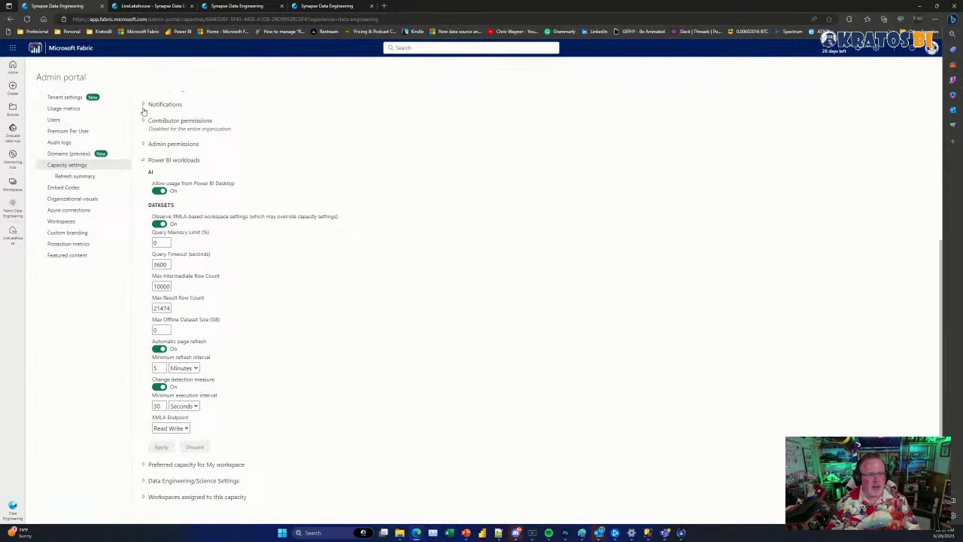
pyautogui.click(142, 106)
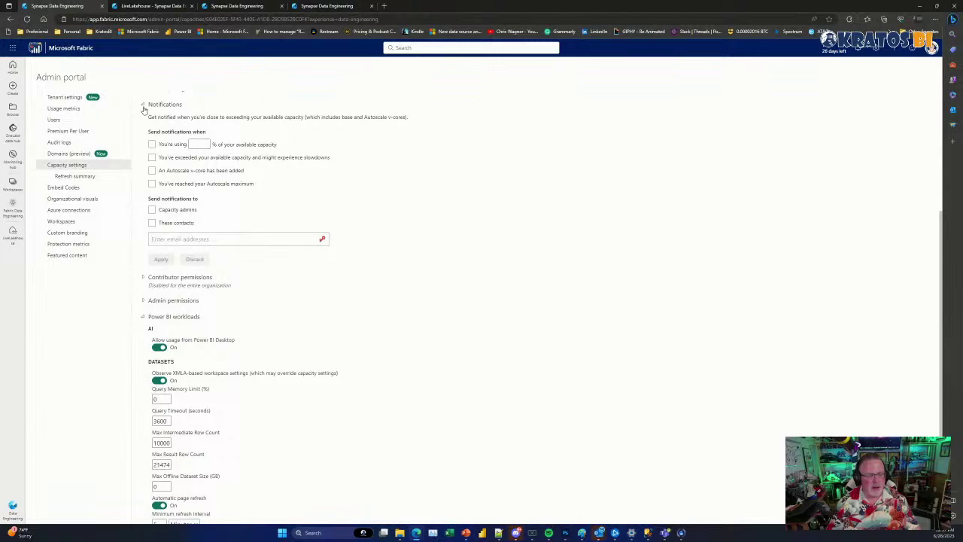
pyautogui.click(143, 105)
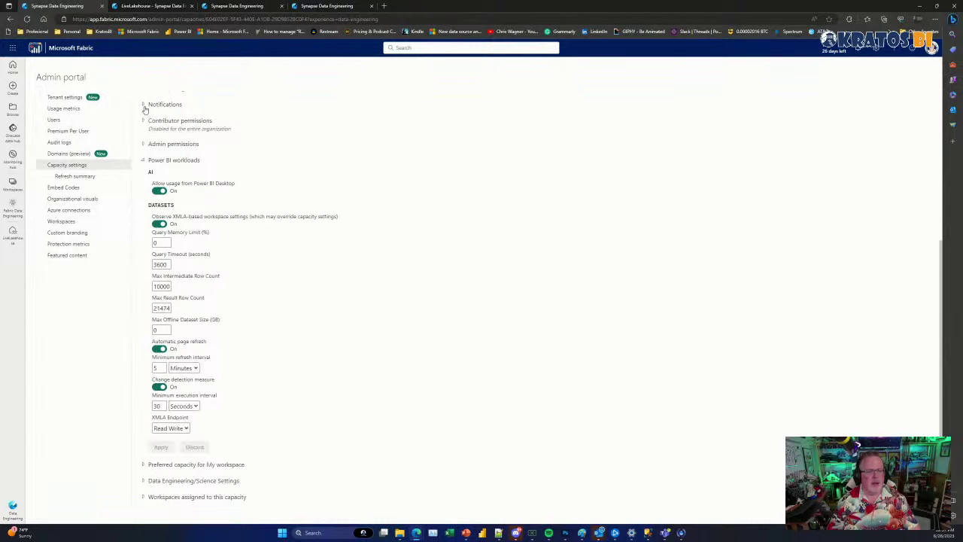
pyautogui.click(144, 107)
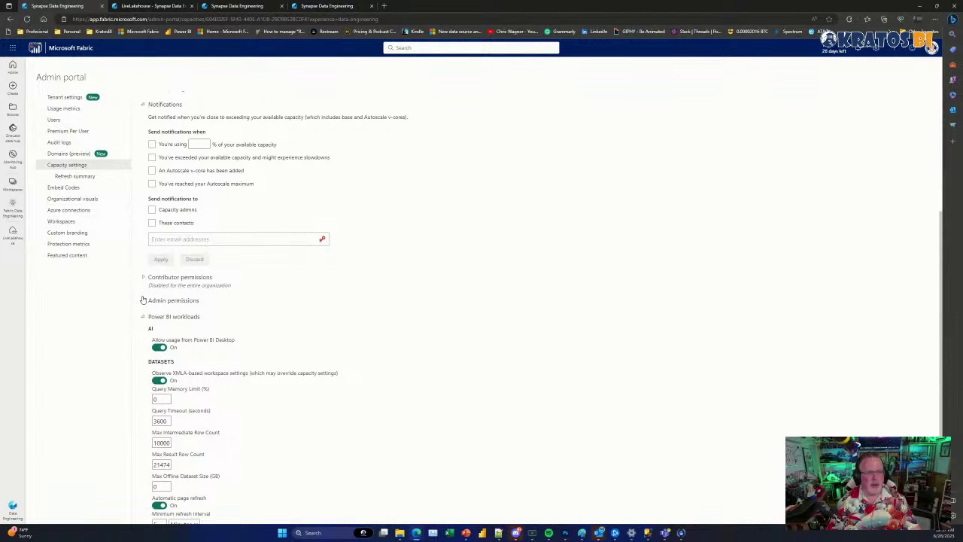
pyautogui.click(143, 300)
pyautogui.click(141, 107)
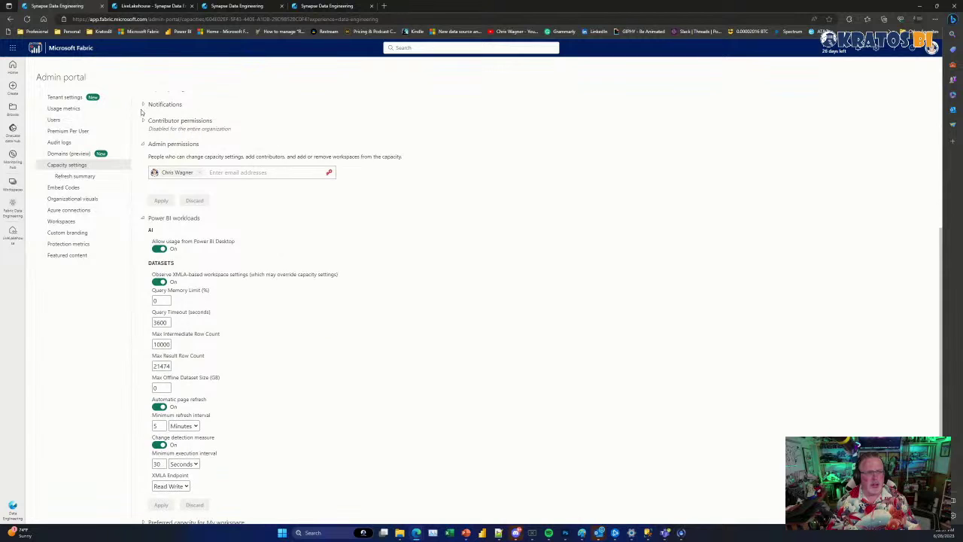
# Review the workspaces assigned to the Eureka capacity, its preferred capacity option for My workspace and its Data Engineering/Science settings
pyautogui.scroll(-2, 179, 199)
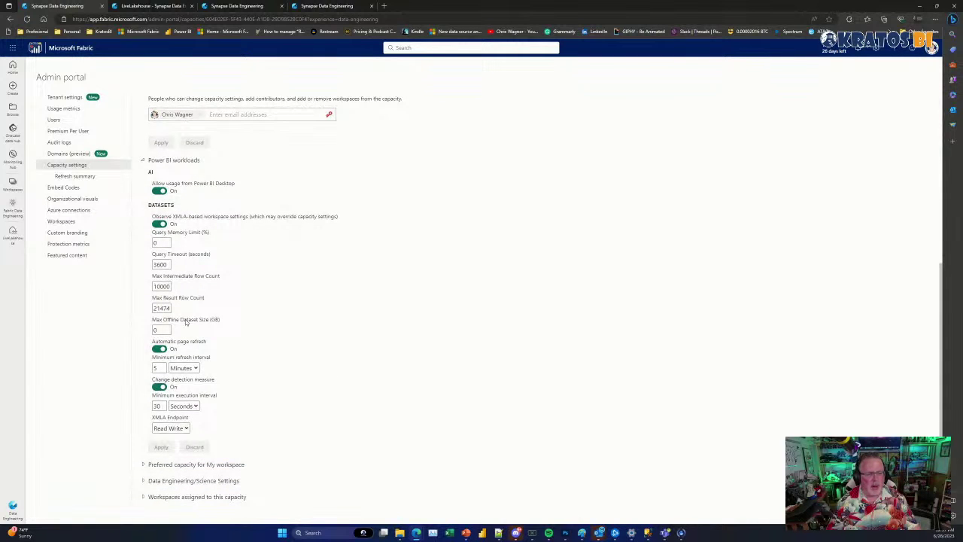
pyautogui.click(143, 496)
pyautogui.scroll(-2, 172, 407)
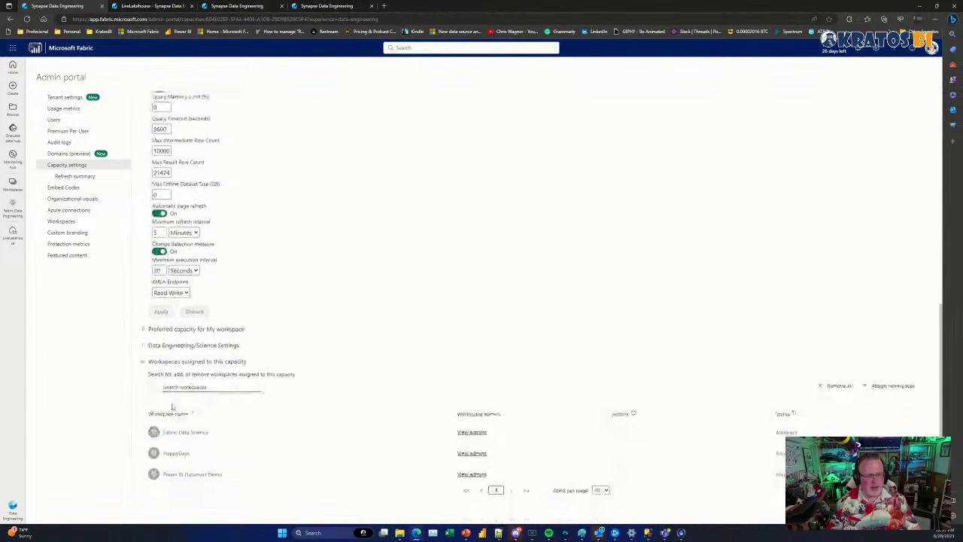
pyautogui.click(143, 329)
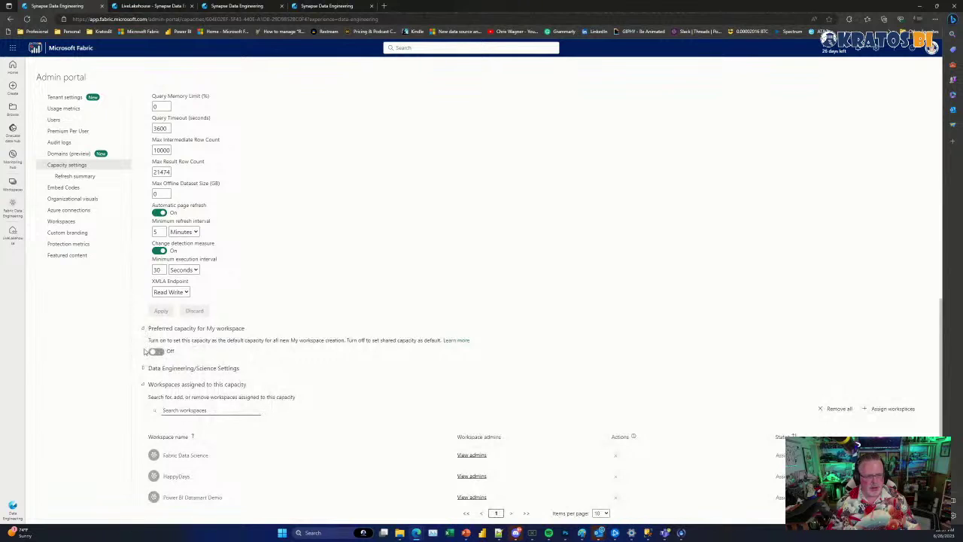
pyautogui.click(143, 368)
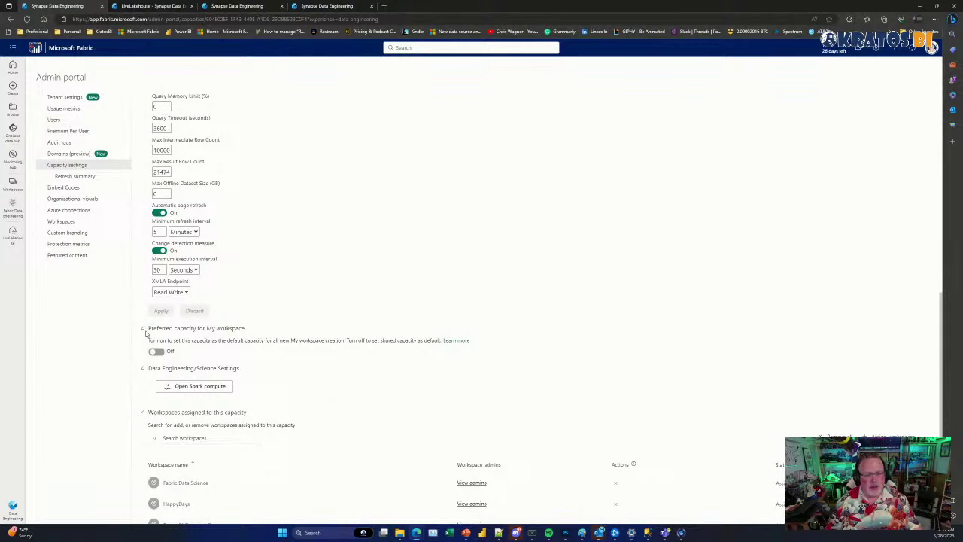
# Collapse the preferred capacity, admin permissions and Power BI workloads sections of the Eureka capacity
pyautogui.click(143, 329)
pyautogui.scroll(5, 214, 200)
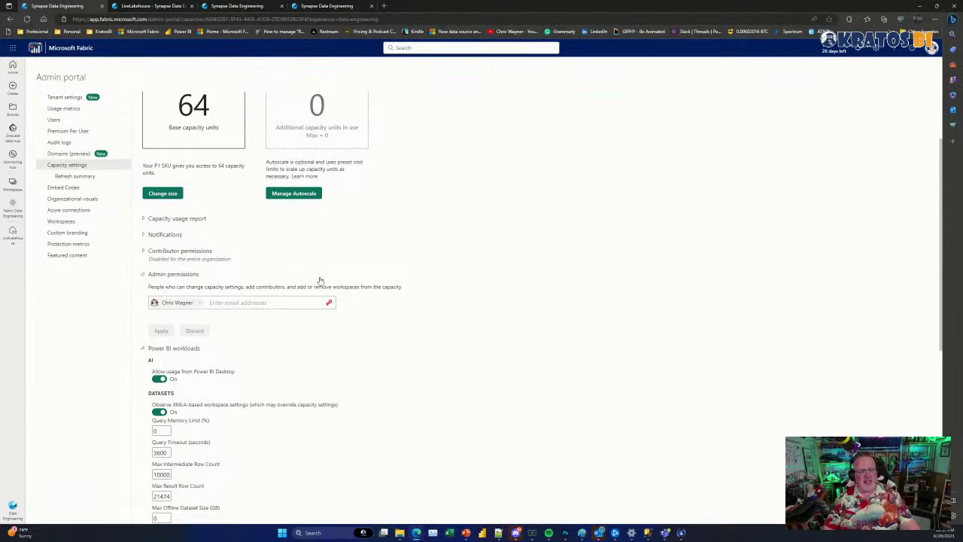
pyautogui.click(142, 275)
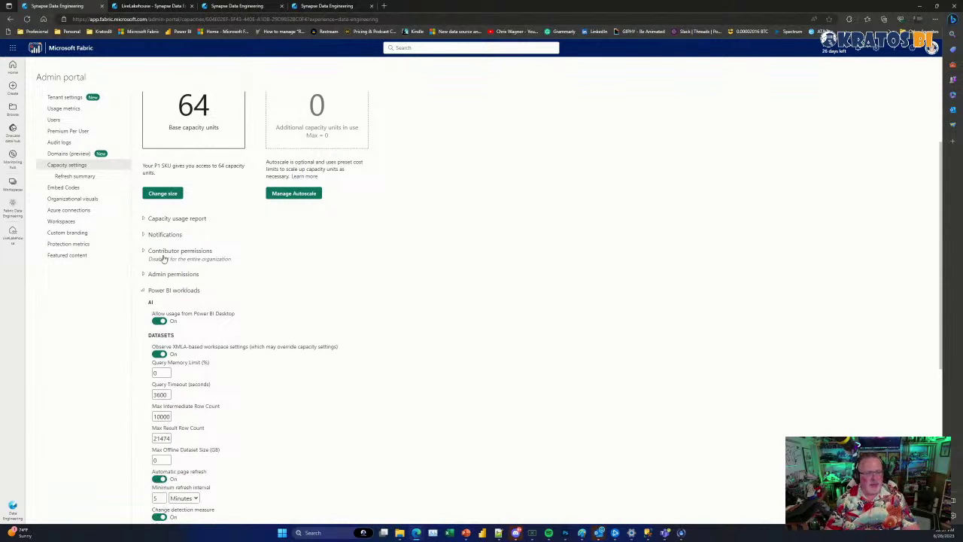
pyautogui.click(143, 290)
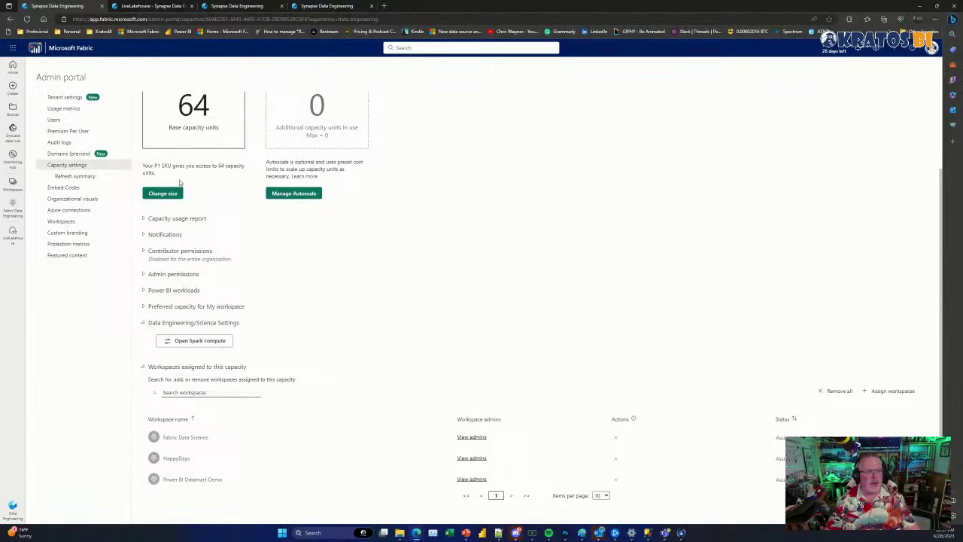
# Return to the Fabric Data Engineering workspace and open the list of item types that can be created
pyautogui.click(15, 207)
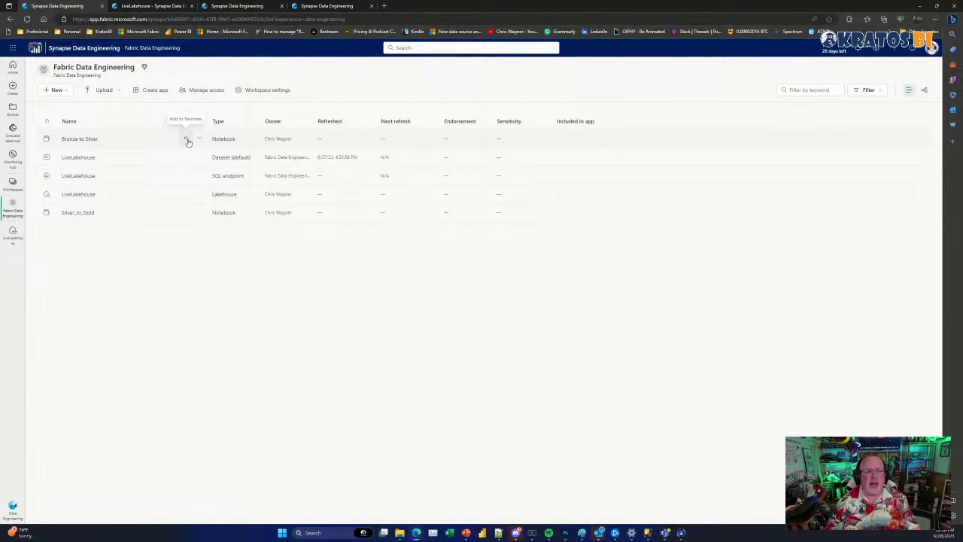
pyautogui.click(55, 89)
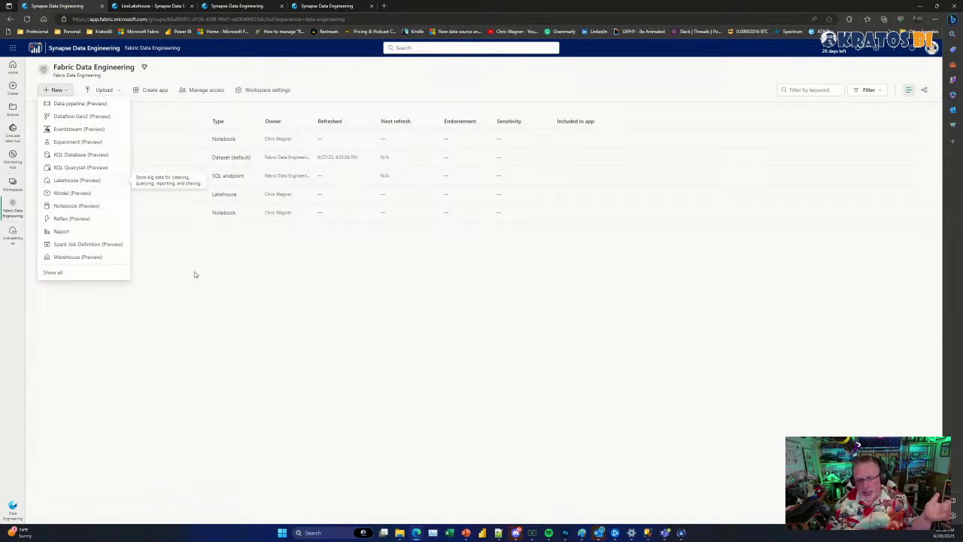
# Switch to the LiveLakehouse explorer, collapse its Tables and Files branches, and show the top-level folders of Files
pyautogui.click(239, 305)
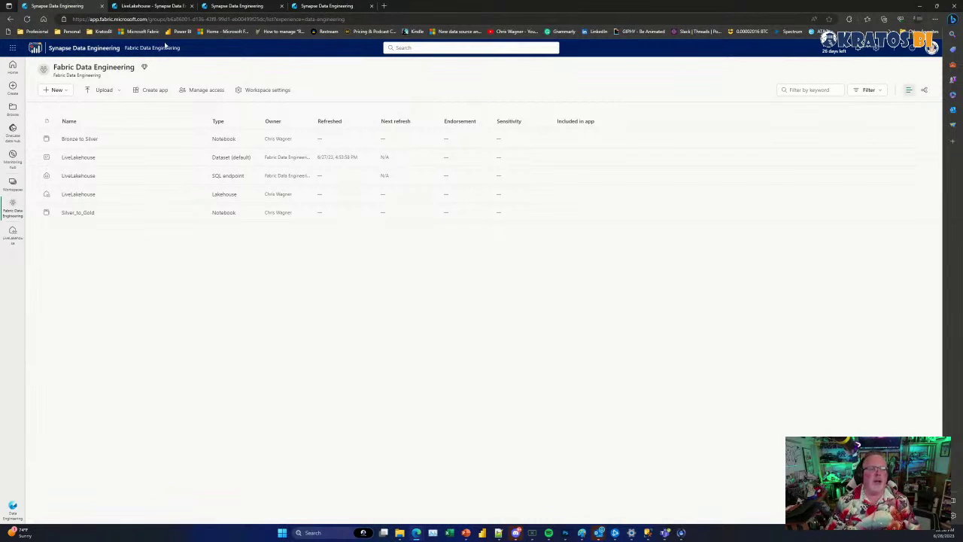
pyautogui.click(160, 6)
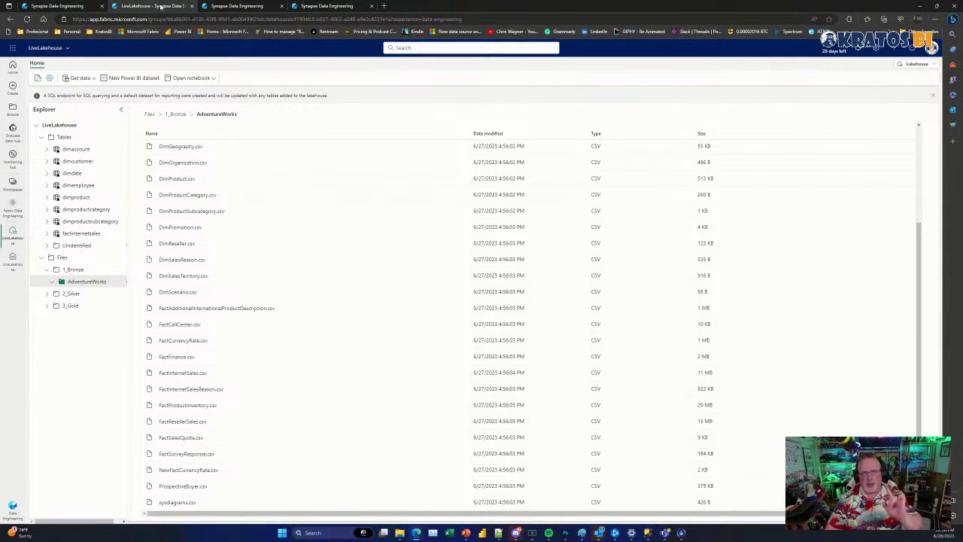
pyautogui.click(42, 137)
pyautogui.click(46, 161)
pyautogui.click(41, 149)
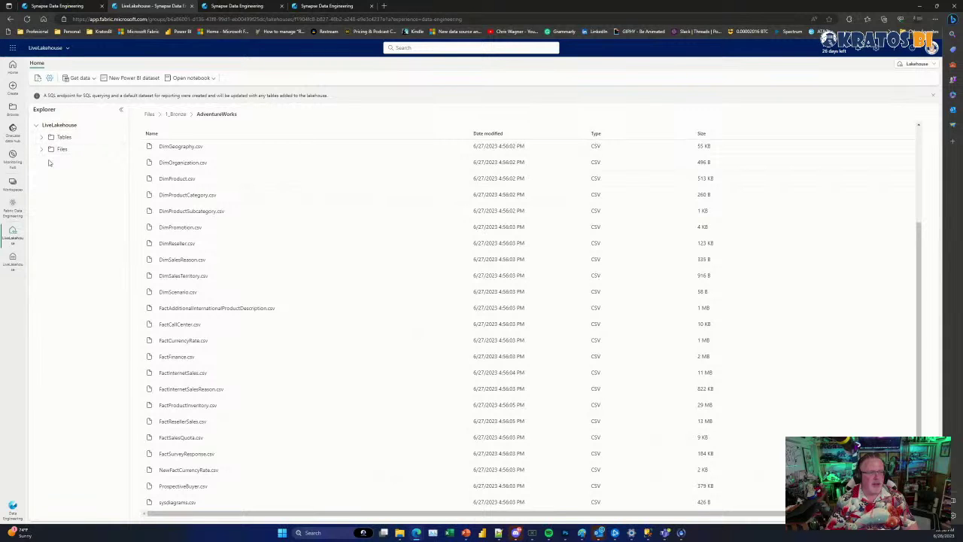
pyautogui.click(63, 150)
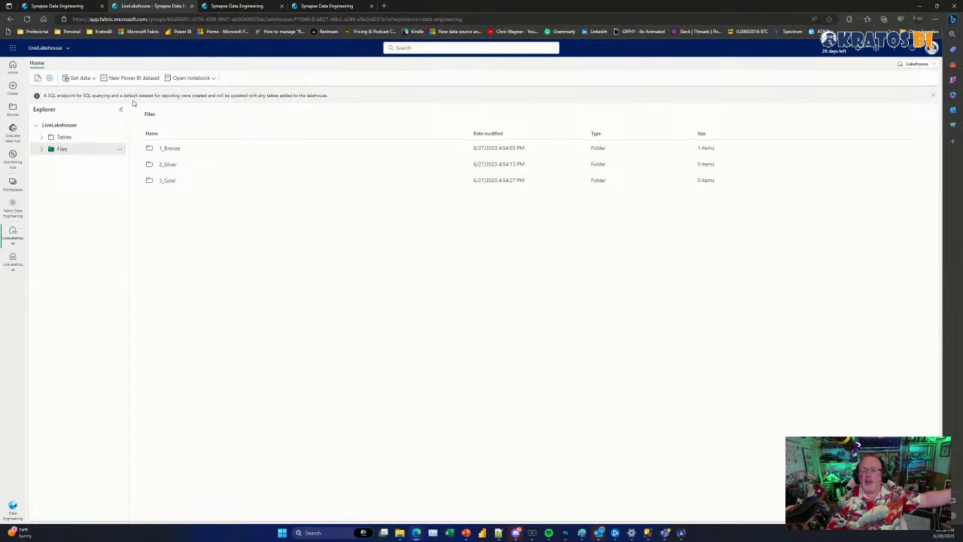
# Look over the LiveLakehouse SQL endpoint with its Schemas collapsed and its model diagram, ending back in the lakehouse explorer
pyautogui.click(235, 6)
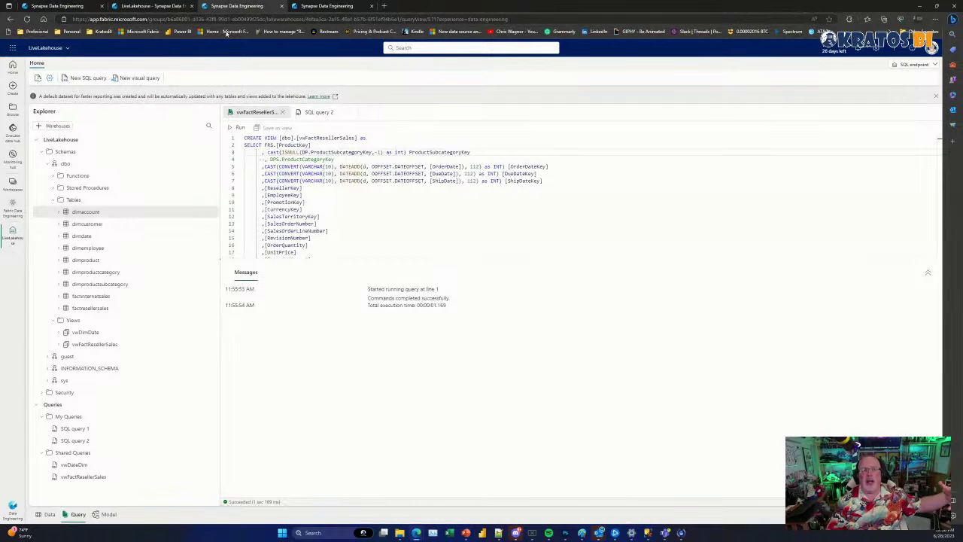
pyautogui.click(49, 164)
pyautogui.click(42, 152)
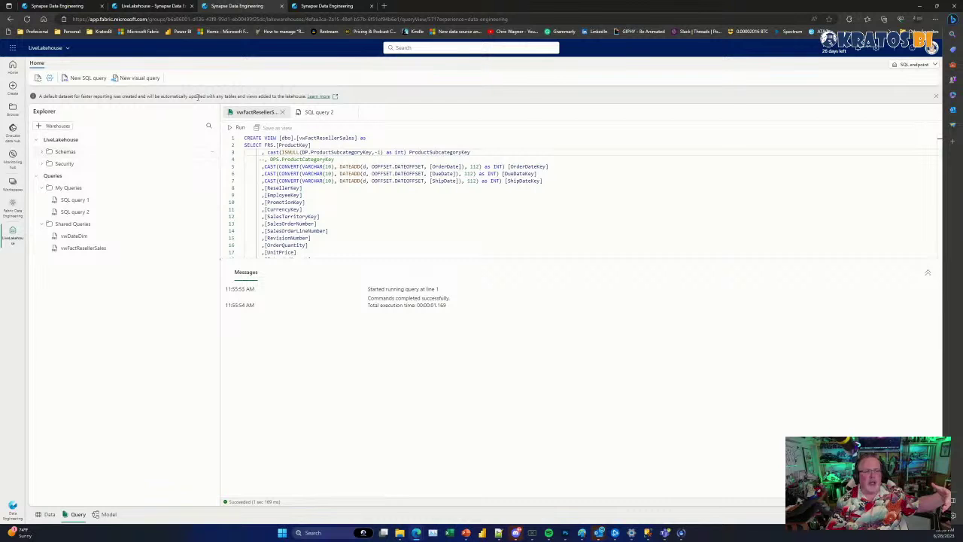
pyautogui.click(324, 6)
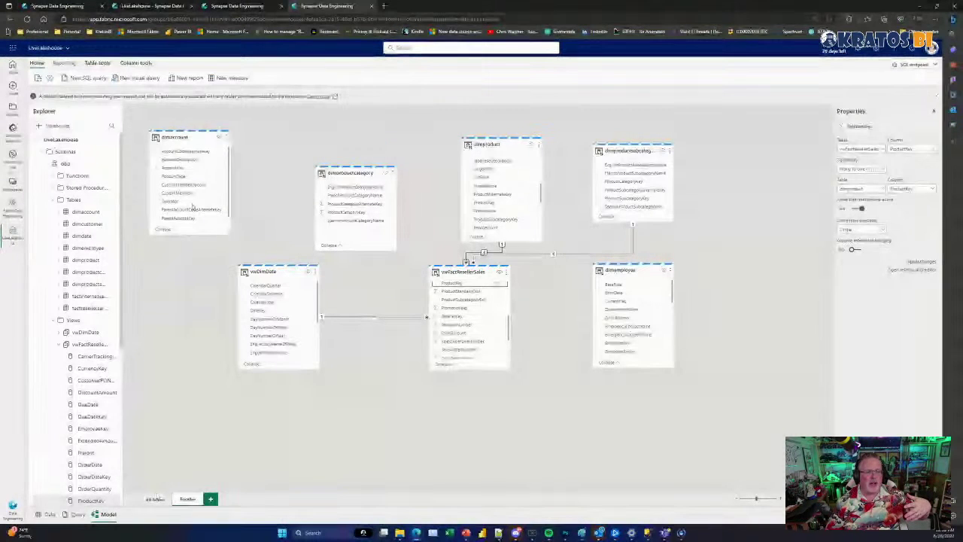
pyautogui.click(247, 8)
pyautogui.click(158, 6)
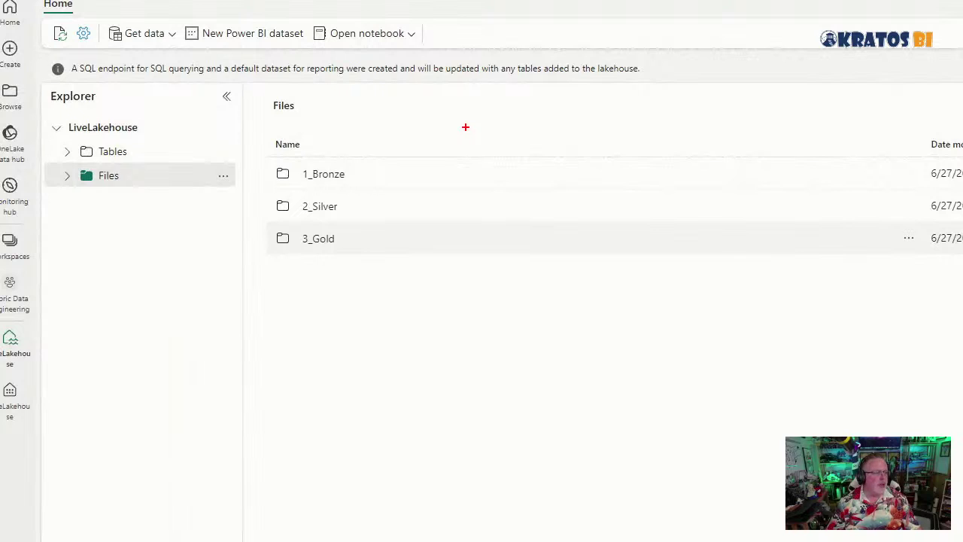
# Expand Files and 1_Bronze in the explorer and open the 1_Bronze folder's contents
pyautogui.moveTo(465, 127)
pyautogui.mouseDown()
pyautogui.moveTo(378, 154)
pyautogui.moveTo(447, 170)
pyautogui.mouseUp()
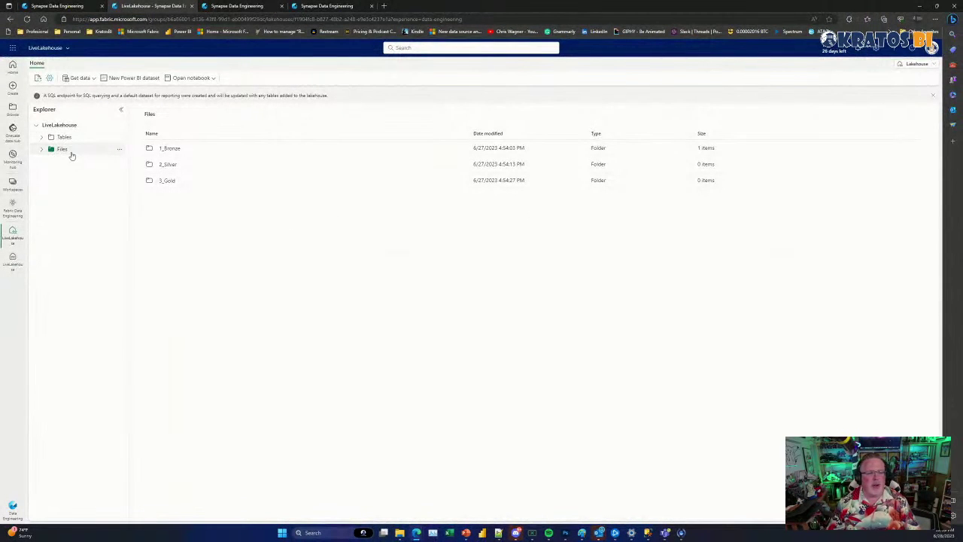
pyautogui.click(42, 150)
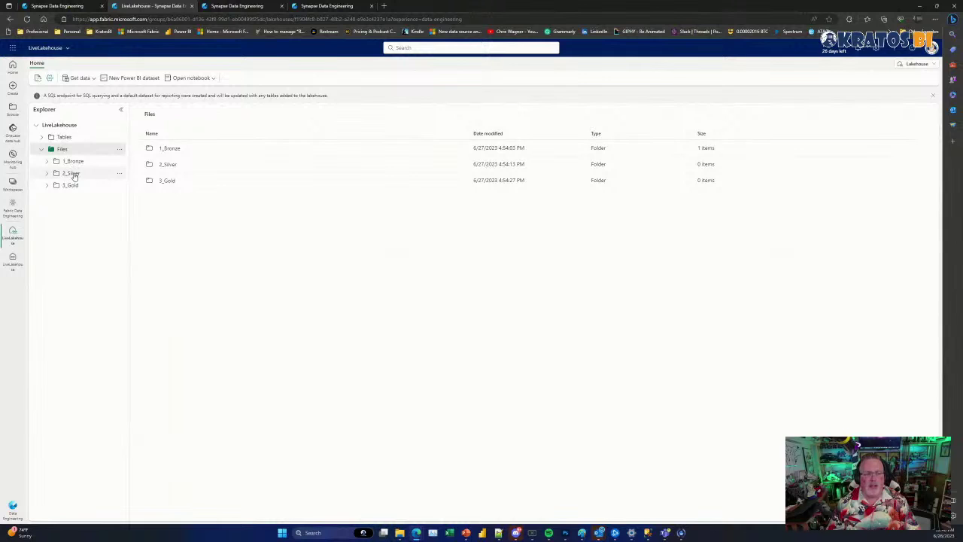
pyautogui.click(48, 161)
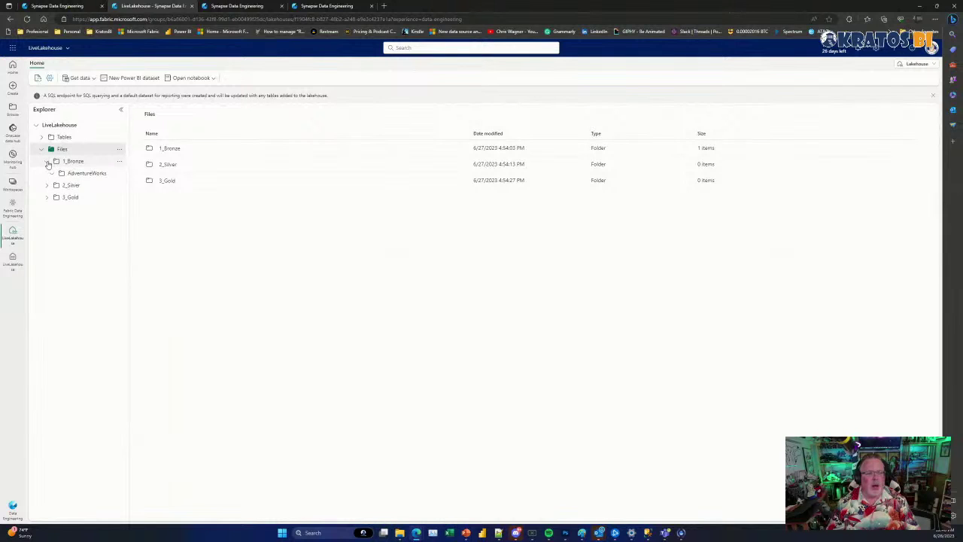
pyautogui.click(72, 161)
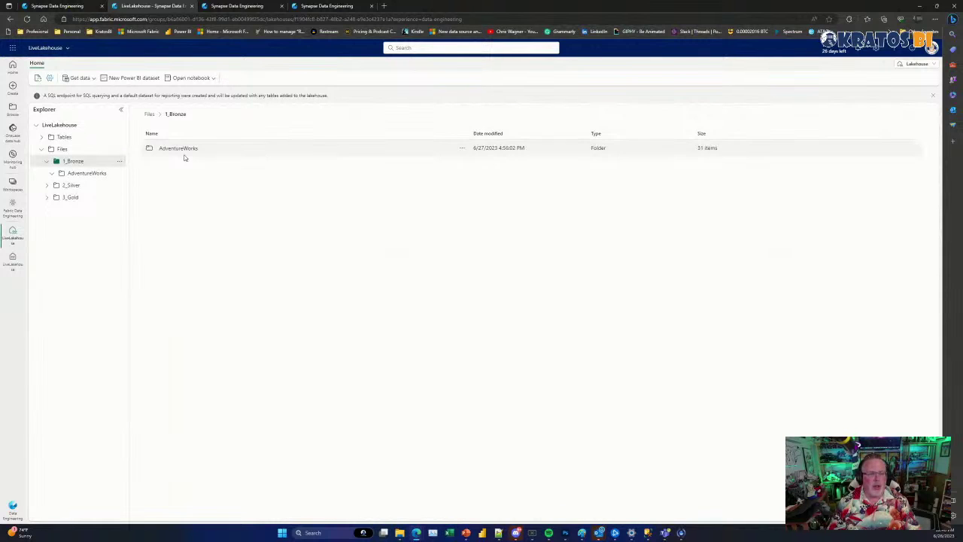
# Create a subfolder named Dynamics in the 1_Bronze folder
pyautogui.click(119, 161)
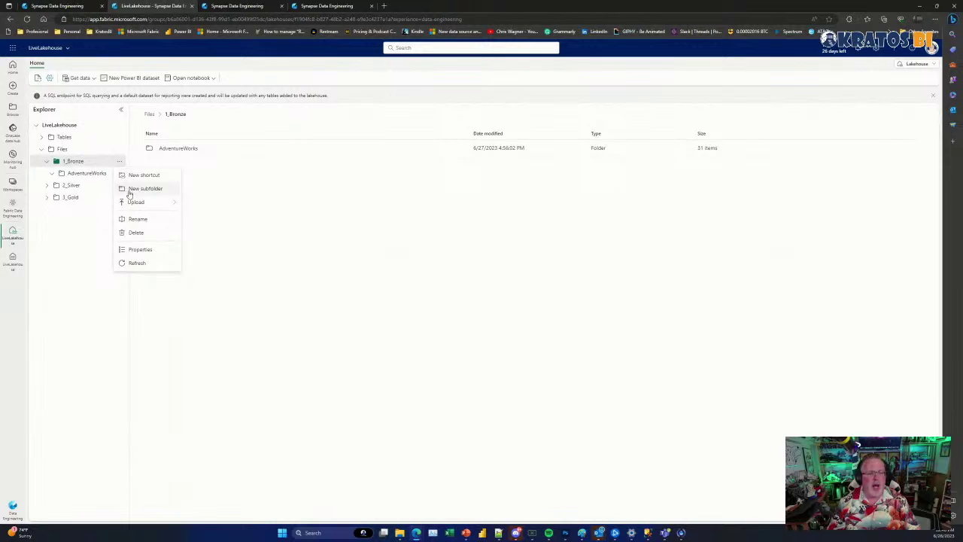
pyautogui.click(129, 189)
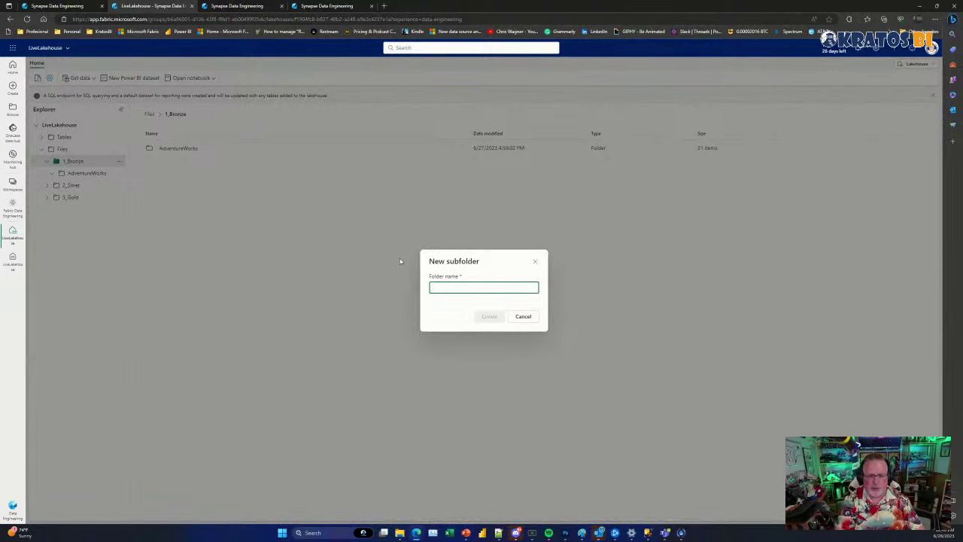
pyautogui.write('0')
pyautogui.write('yna')
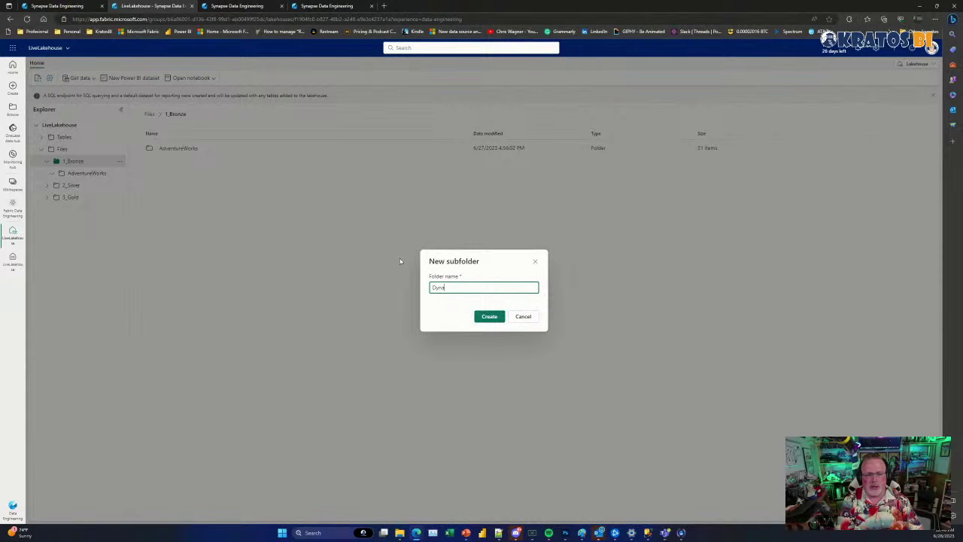
pyautogui.write('mics')
pyautogui.hotkey('ctrl', 'a')
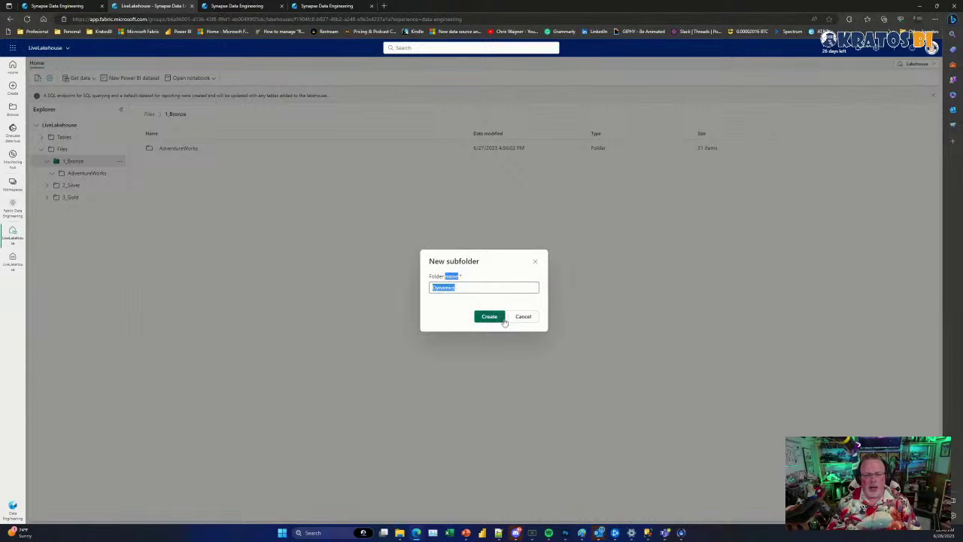
pyautogui.press('Return')
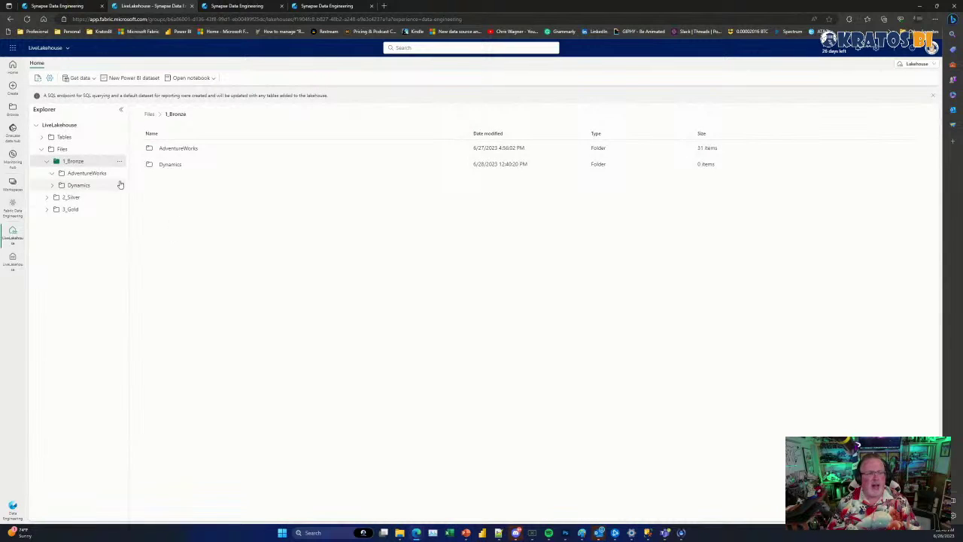
# Create a subfolder named SAP in the 1_Bronze folder
pyautogui.click(120, 161)
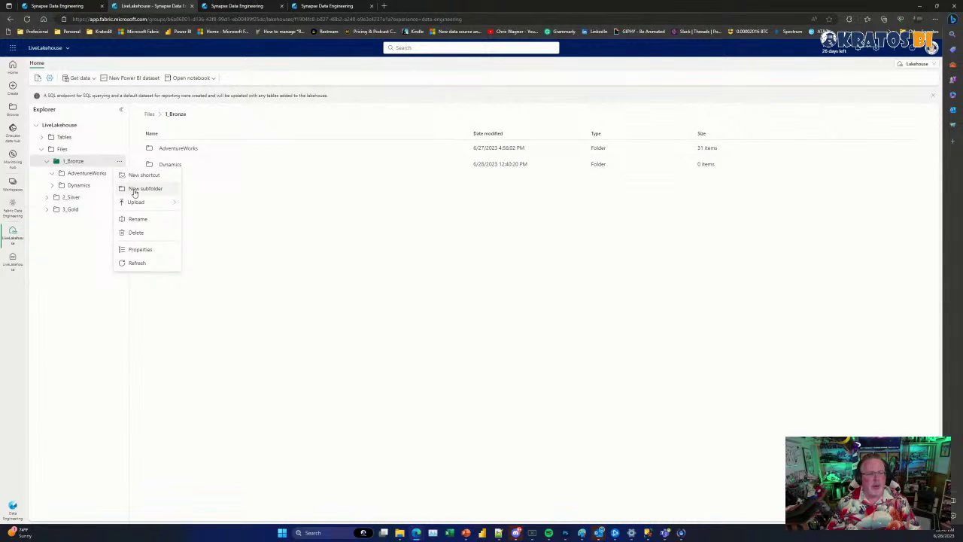
pyautogui.click(134, 191)
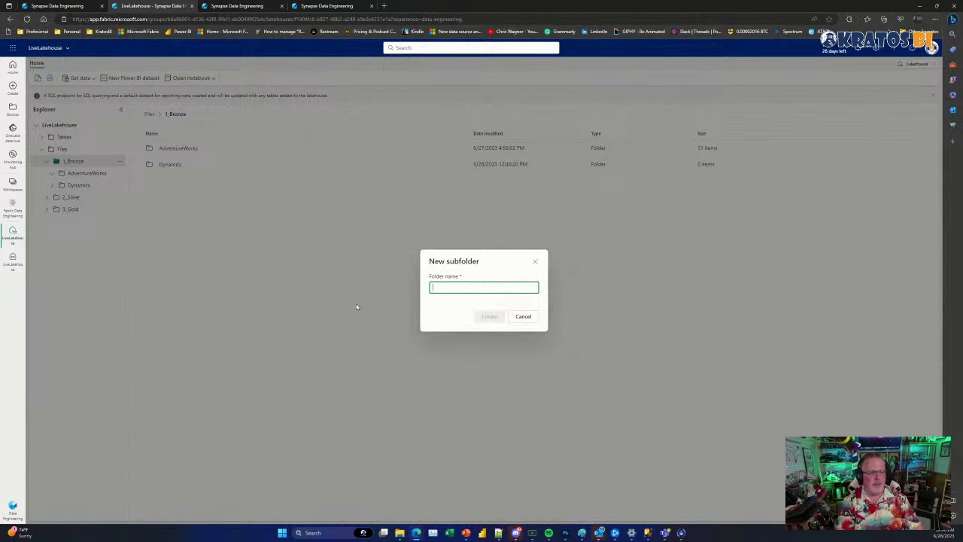
pyautogui.write('SAP')
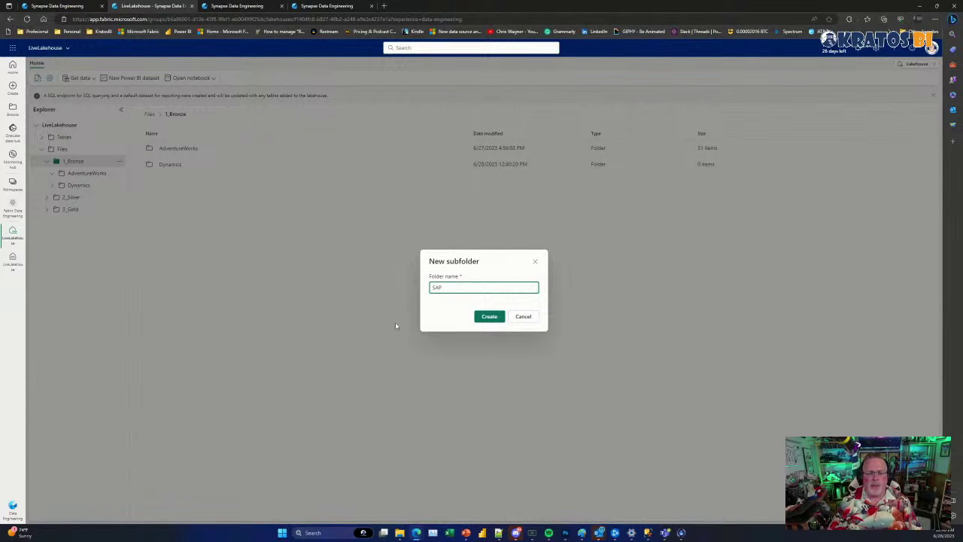
pyautogui.click(493, 316)
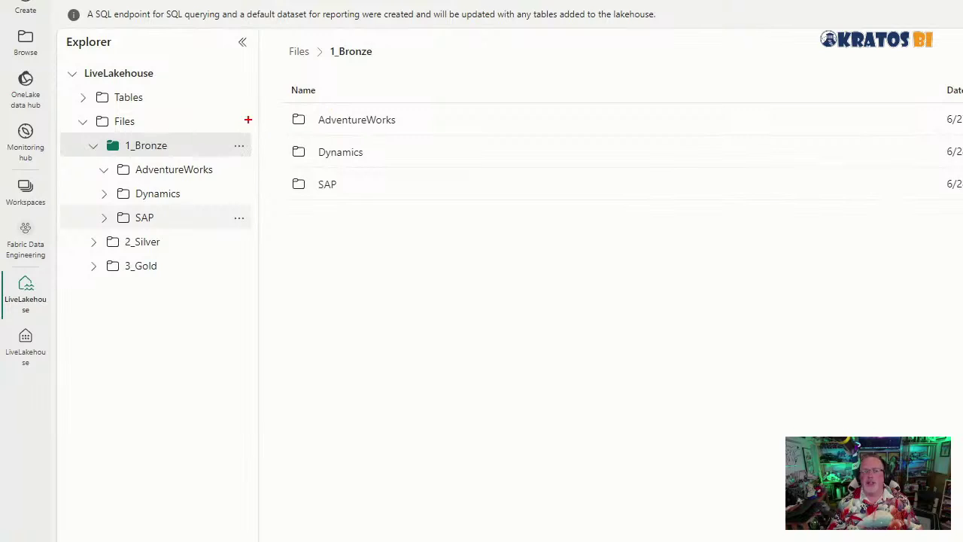
pyautogui.moveTo(250, 111)
pyautogui.mouseDown()
pyautogui.moveTo(203, 130)
pyautogui.moveTo(249, 135)
pyautogui.mouseUp()
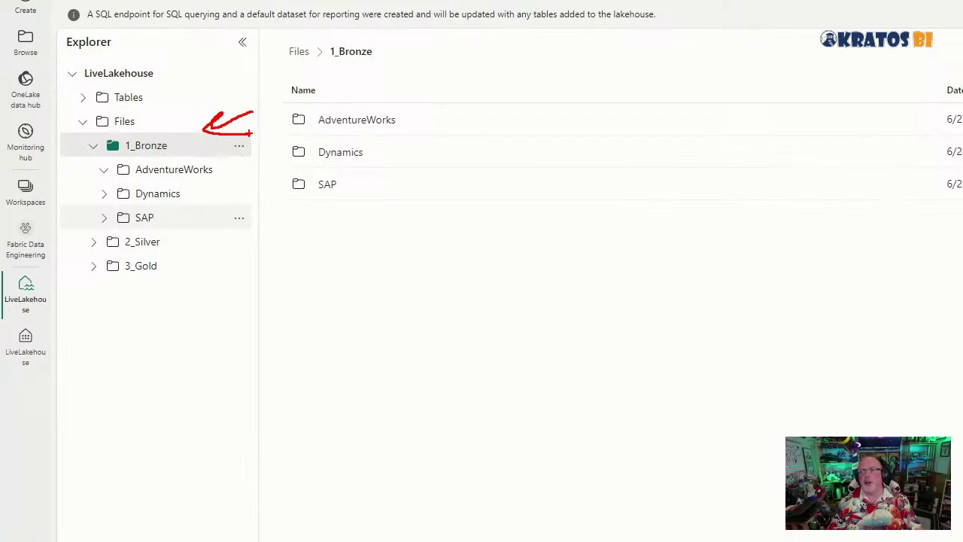
pyautogui.moveTo(288, 171)
pyautogui.mouseDown()
pyautogui.moveTo(236, 170)
pyautogui.moveTo(256, 178)
pyautogui.moveTo(224, 192)
pyautogui.moveTo(292, 217)
pyautogui.mouseUp()
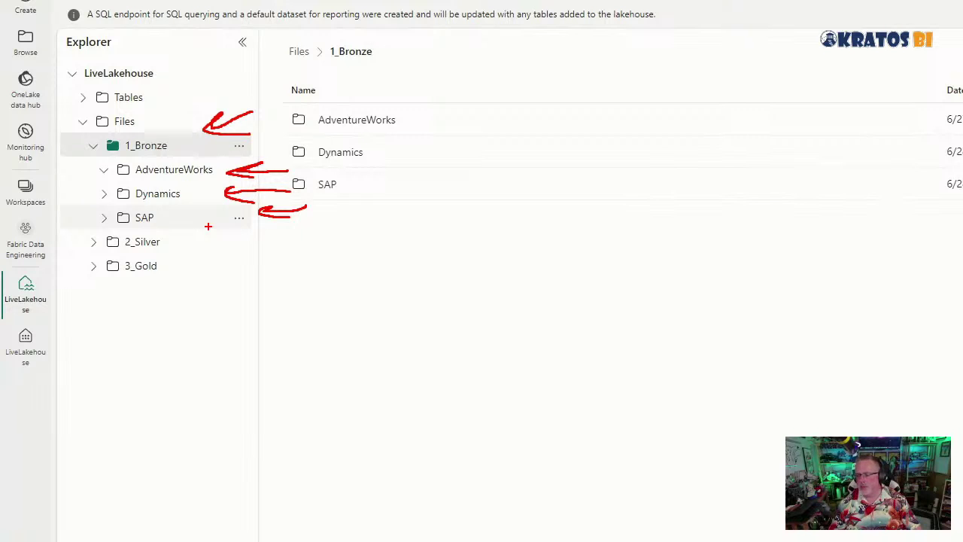
pyautogui.press('Escape')
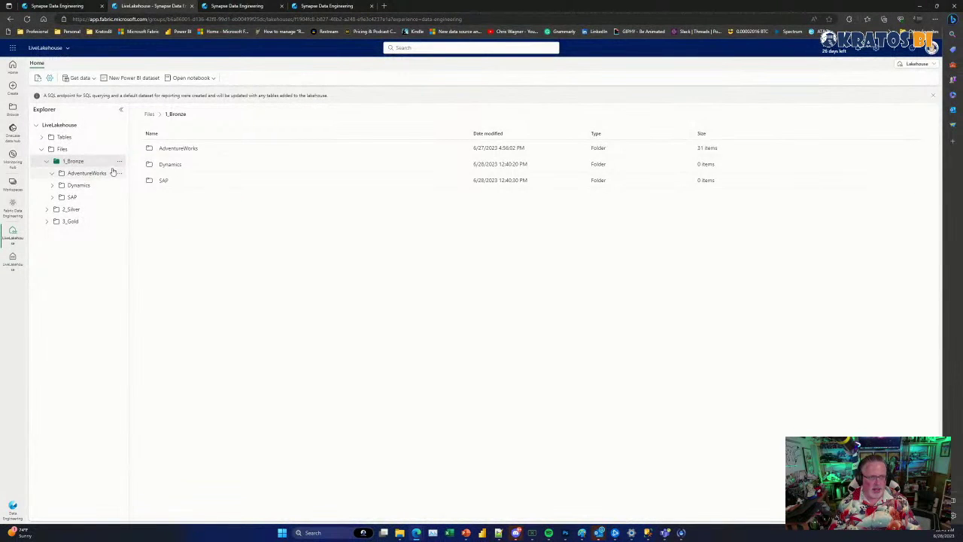
# Create a subfolder named Workday in the 1_Bronze folder
pyautogui.click(119, 161)
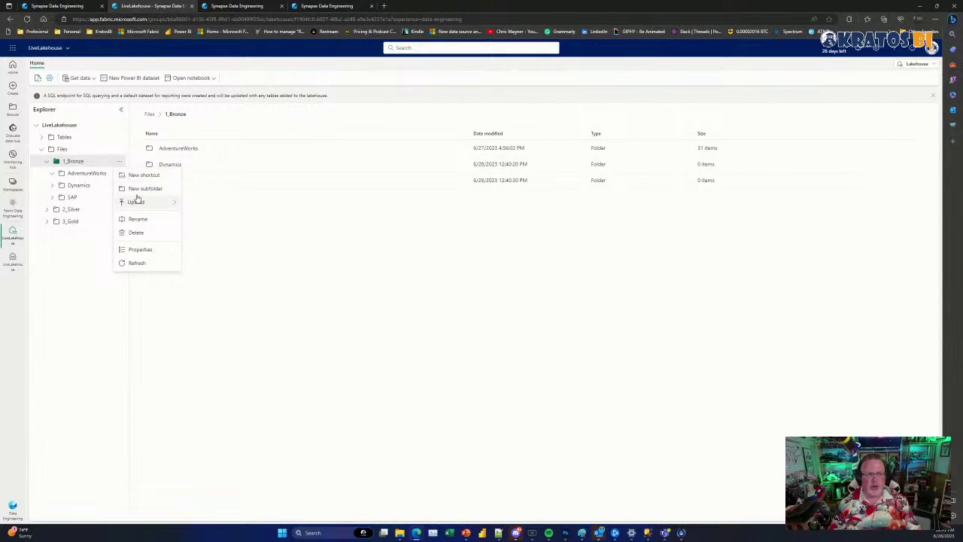
pyautogui.click(139, 188)
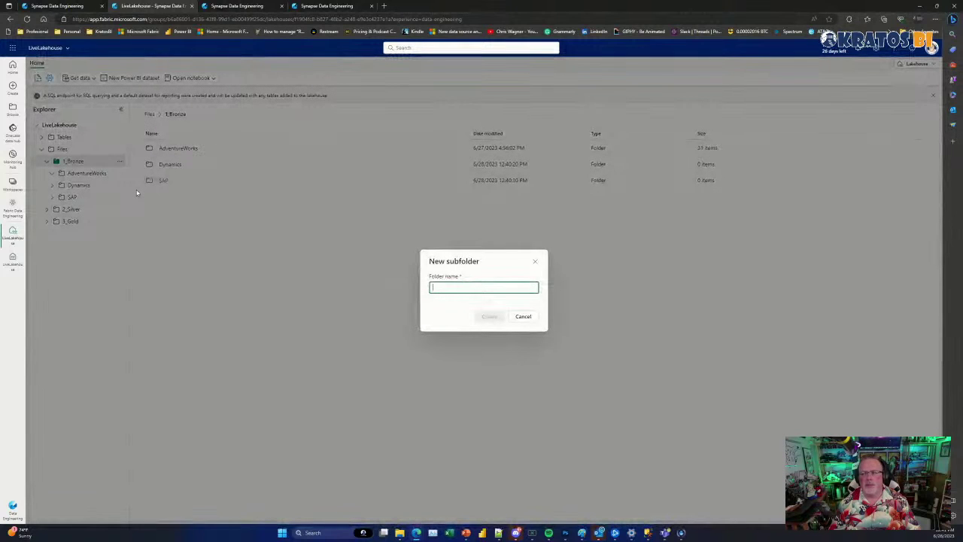
pyautogui.write('W')
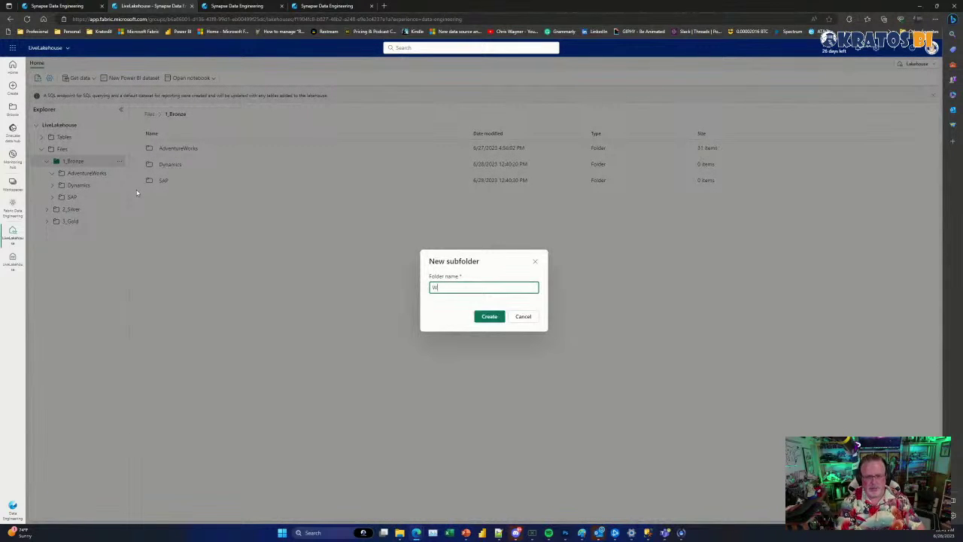
pyautogui.write('orkday')
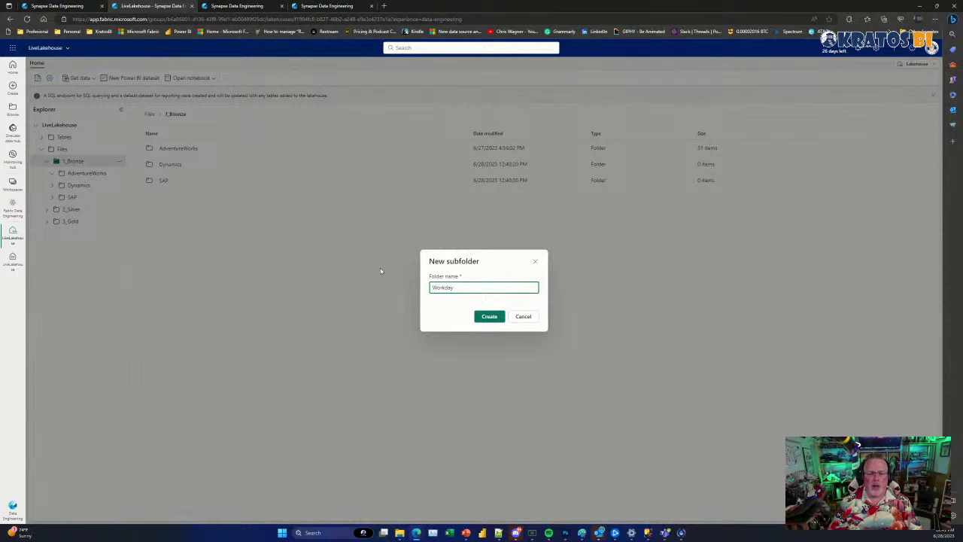
pyautogui.click(489, 317)
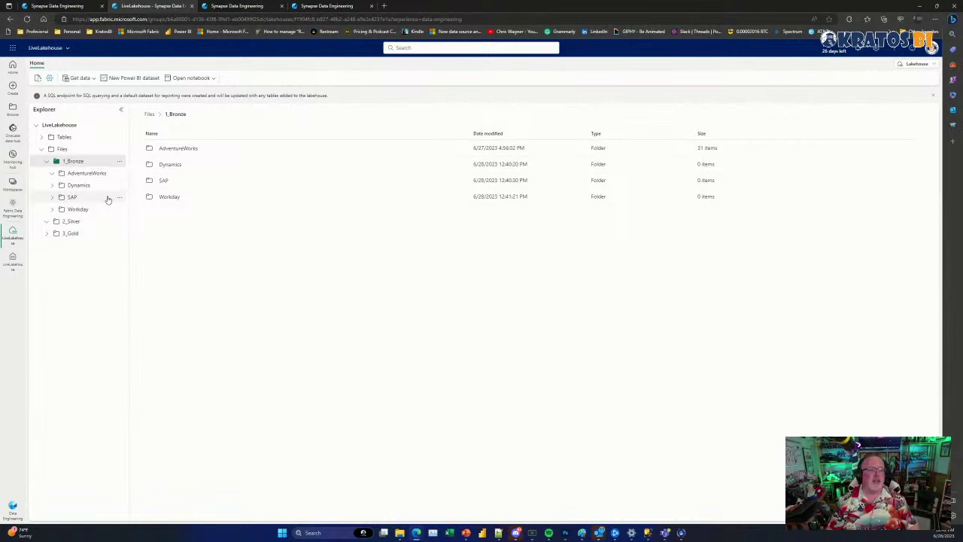
# Open the AdventureWorks folder under 1_Bronze and look through its CSV files
pyautogui.click(90, 176)
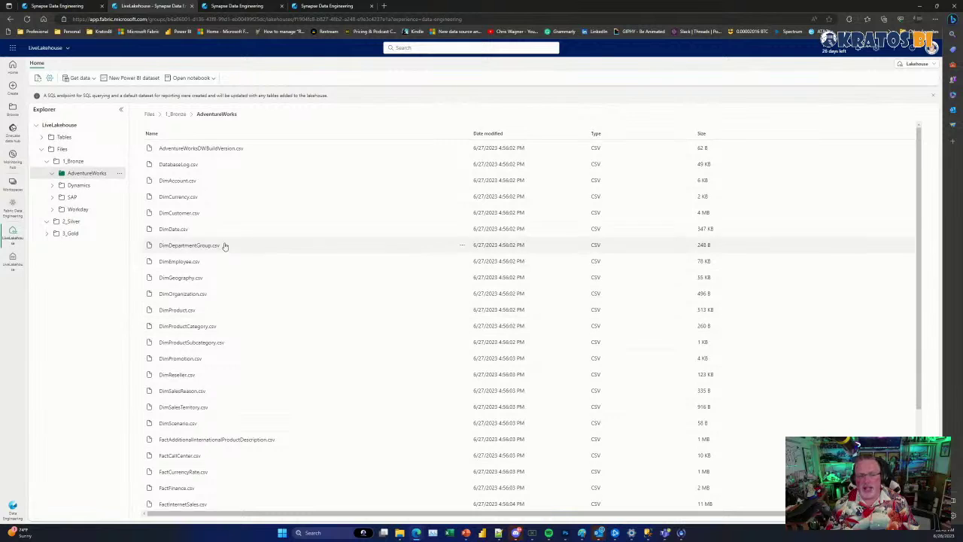
pyautogui.scroll(-3, 236, 263)
pyautogui.scroll(2, 237, 263)
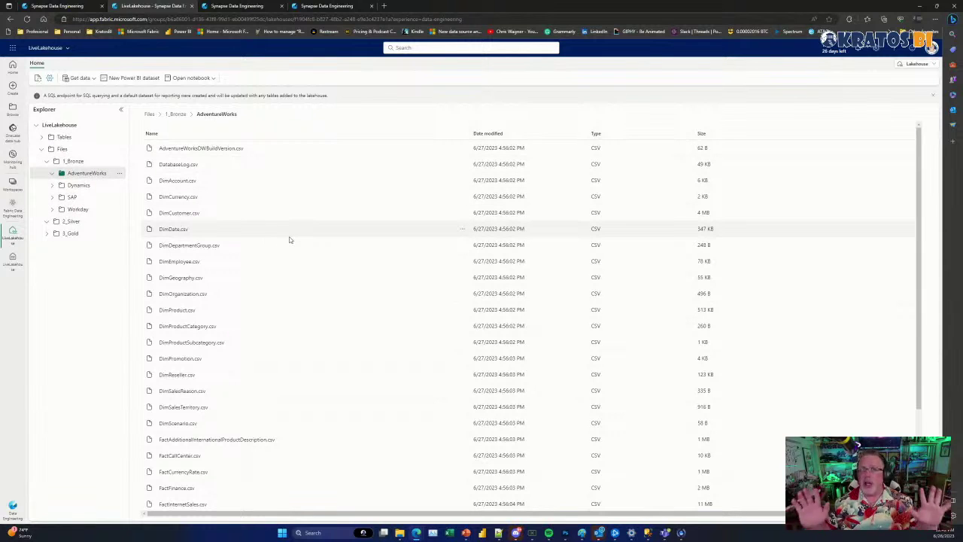
# Collapse the 1_Bronze folder and create a subfolder named HR in the 2_Silver folder
pyautogui.click(46, 161)
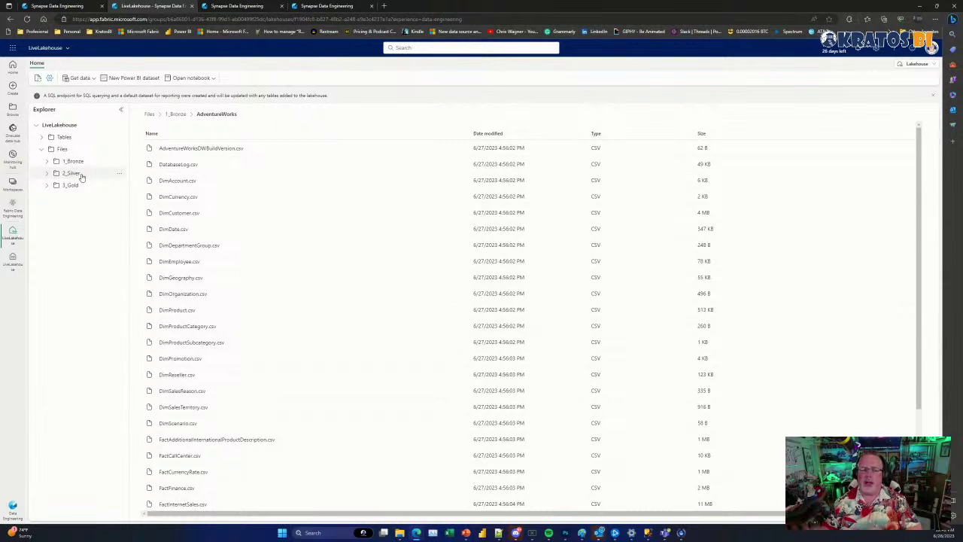
pyautogui.click(118, 173)
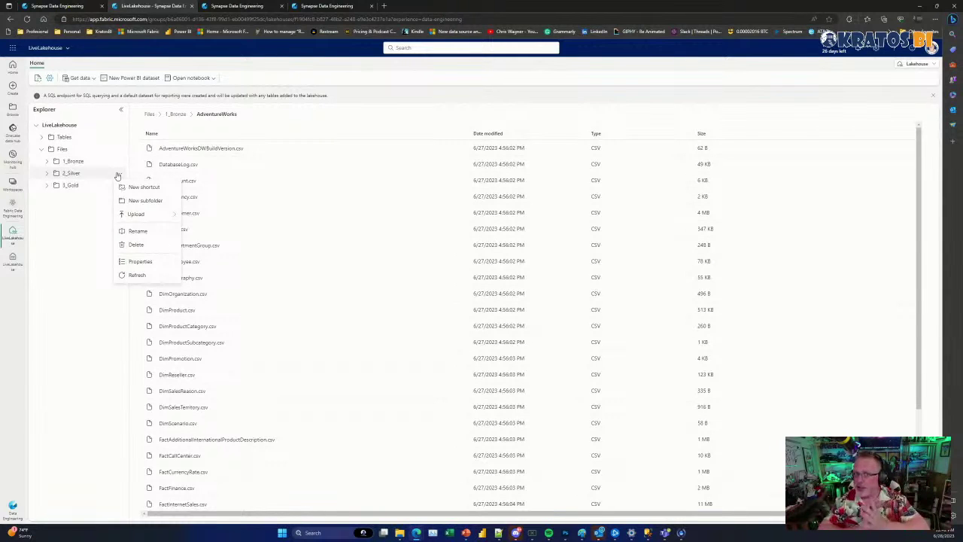
pyautogui.click(144, 202)
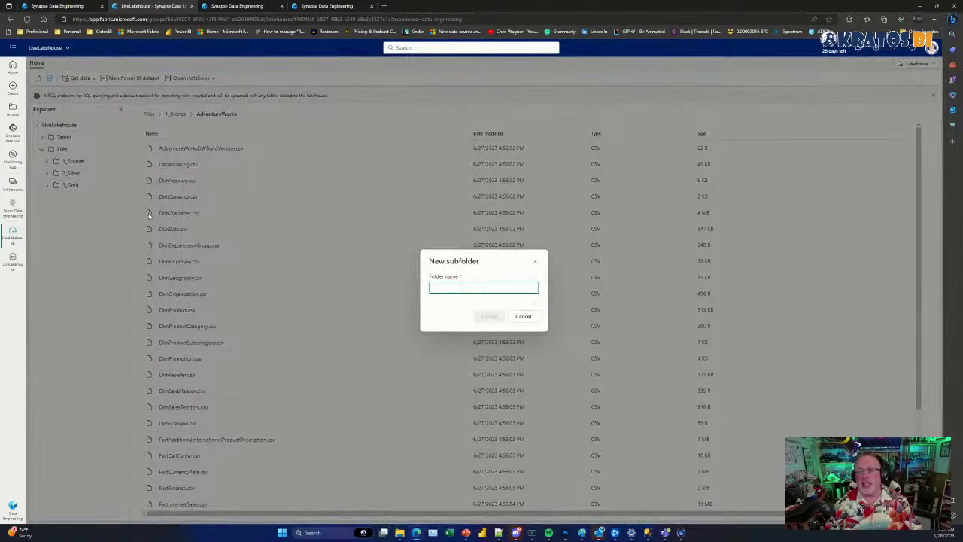
pyautogui.write('HR')
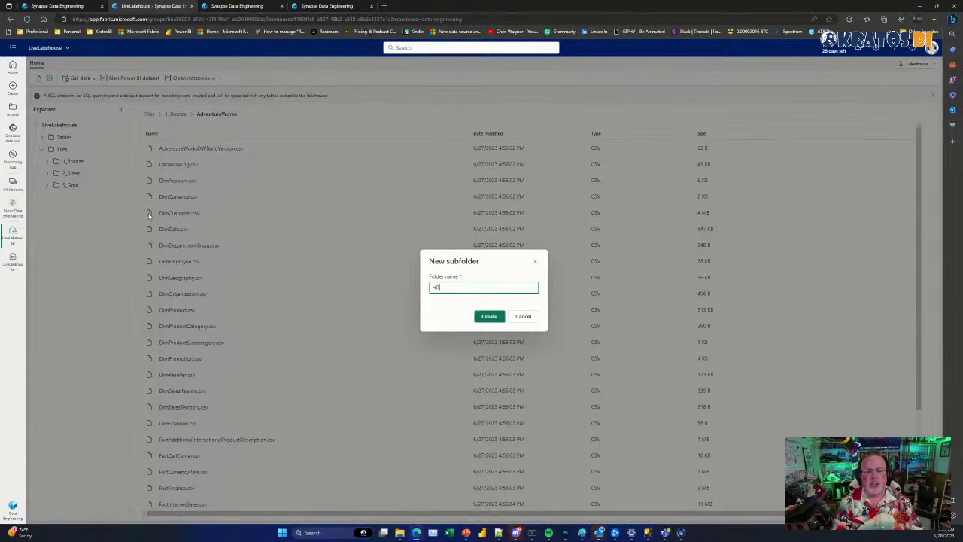
pyautogui.click(489, 316)
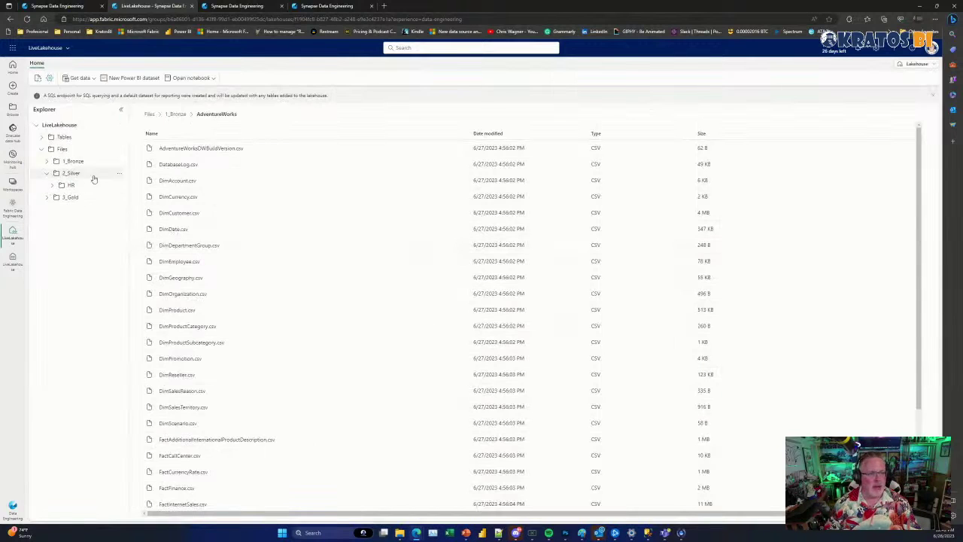
# Create a subfolder named Sales in the 2_Silver folder
pyautogui.click(119, 173)
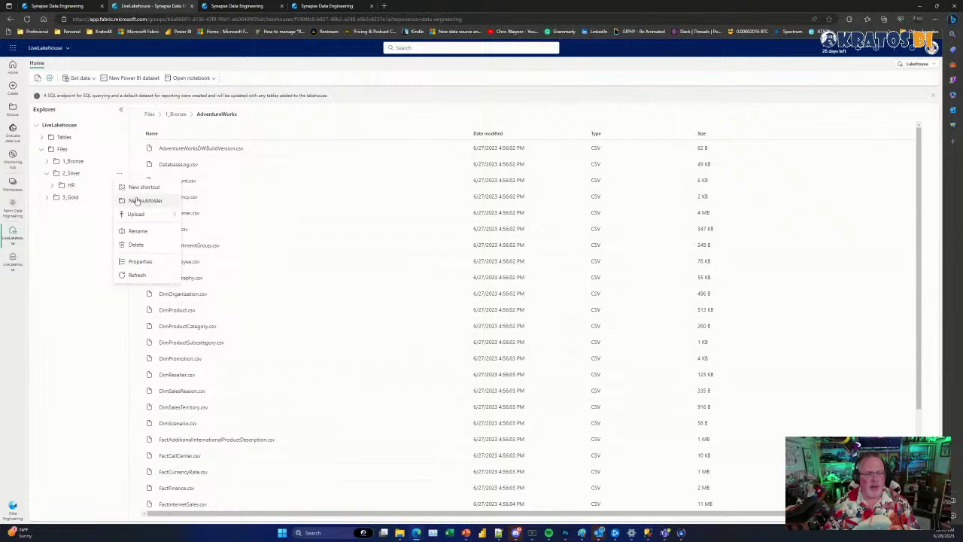
pyautogui.click(137, 200)
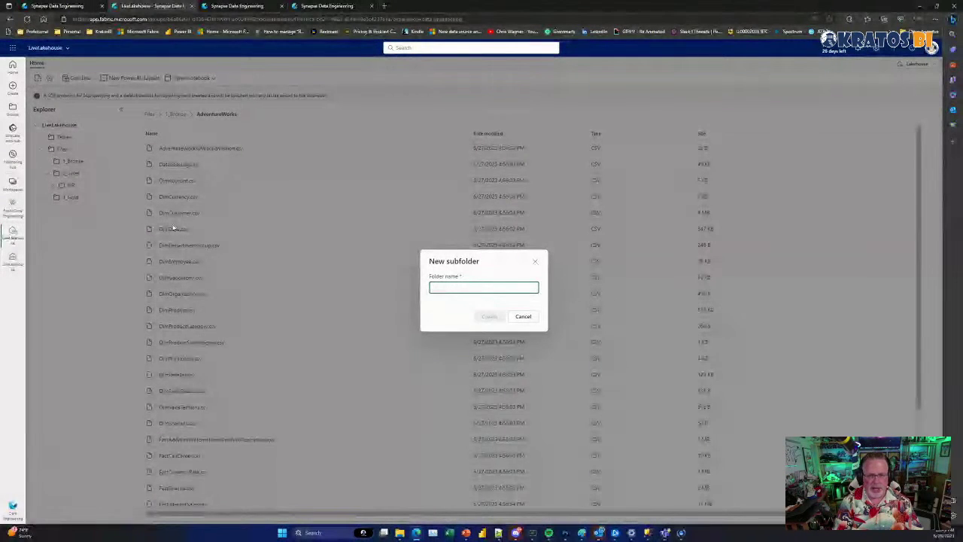
pyautogui.write('Sales')
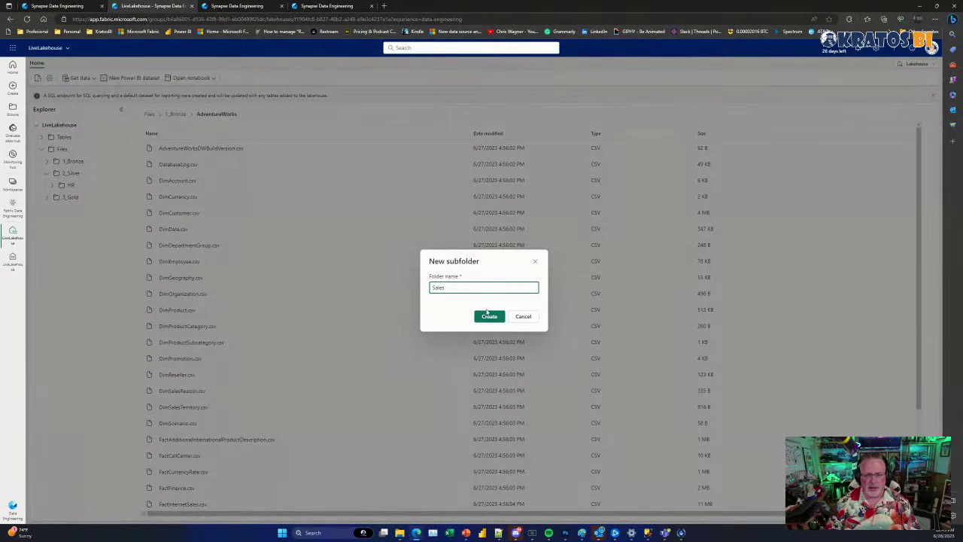
pyautogui.click(487, 315)
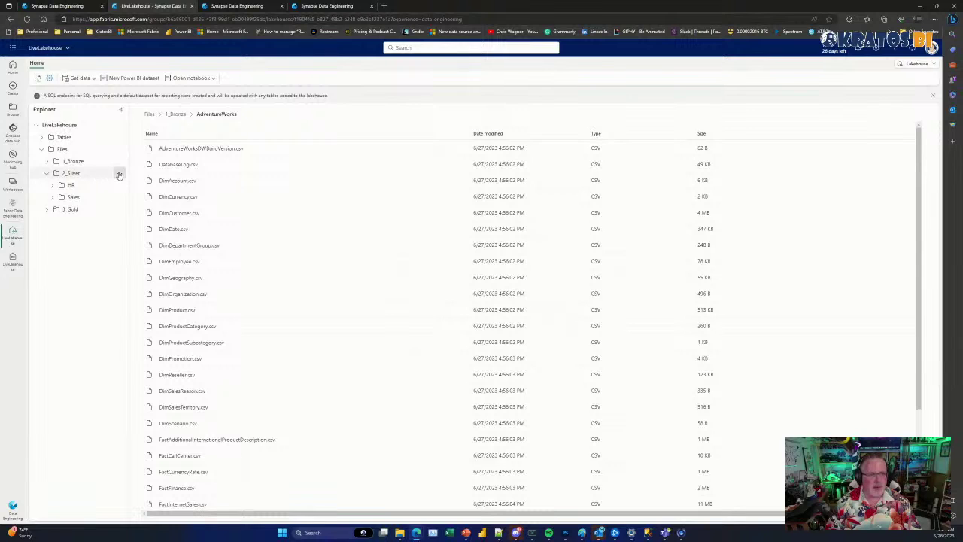
# Create a subfolder named Global in the 2_Silver folder
pyautogui.click(119, 173)
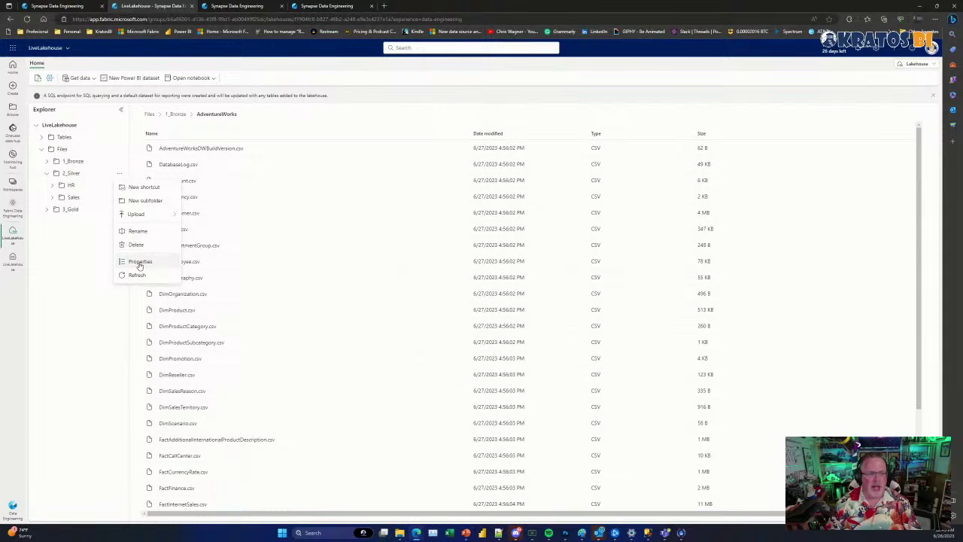
pyautogui.click(139, 200)
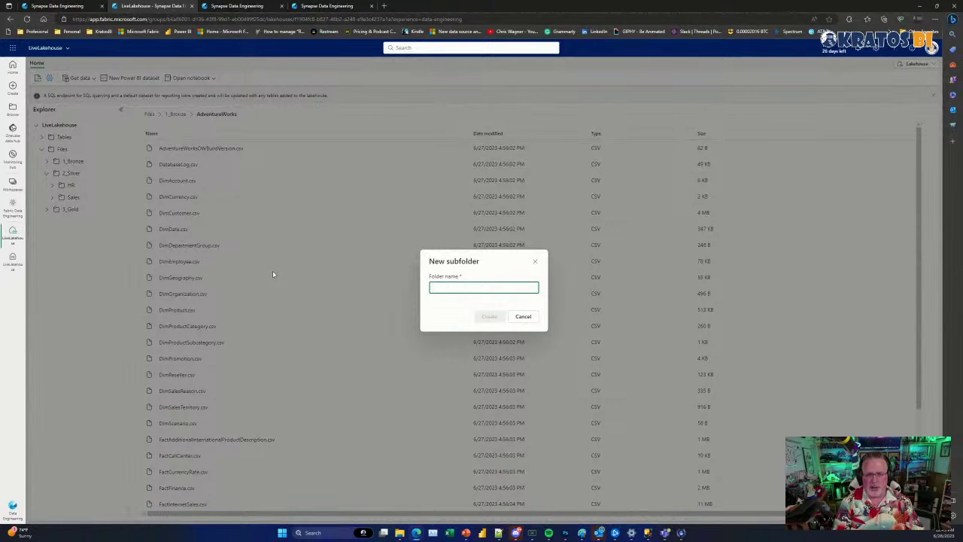
pyautogui.write('Global')
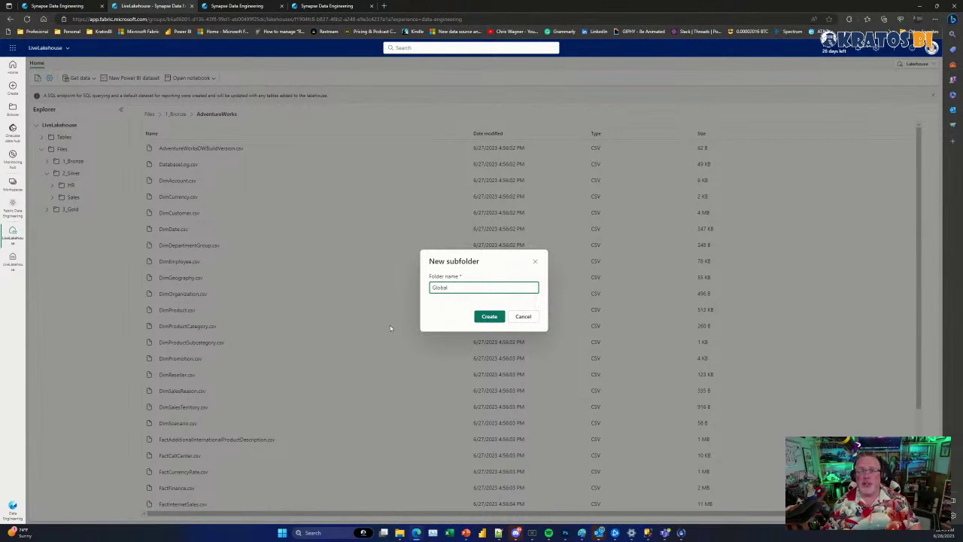
pyautogui.click(485, 317)
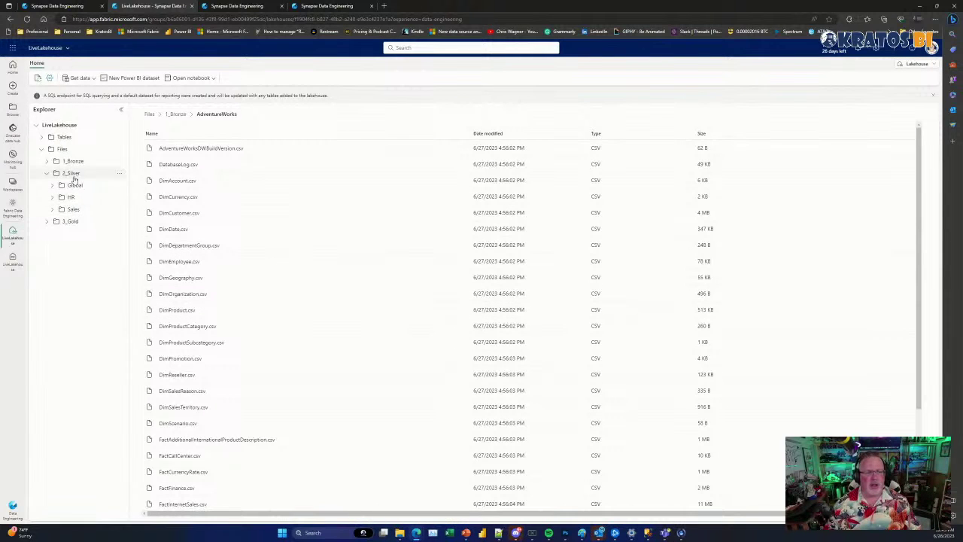
# Create a subfolder named Finance in the 2_Silver folder
pyautogui.click(119, 175)
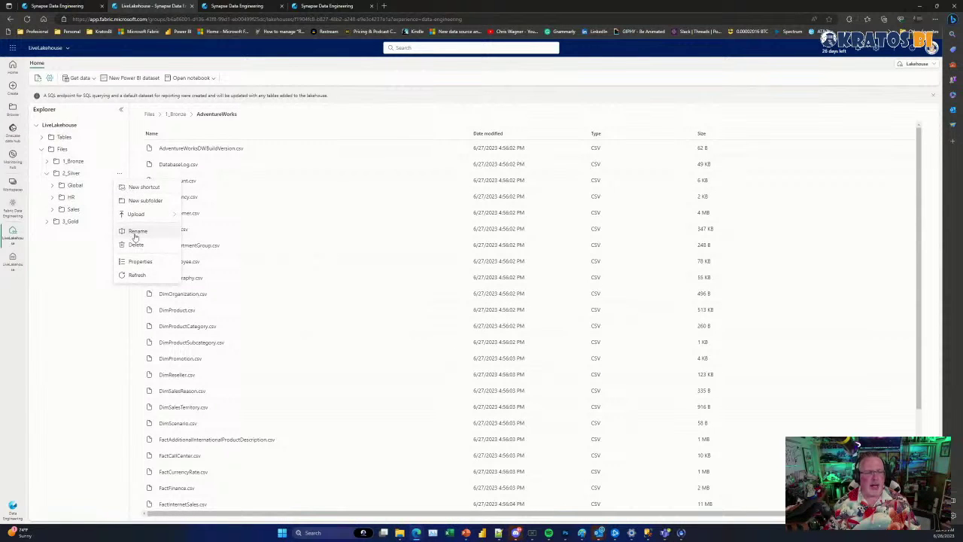
pyautogui.click(139, 201)
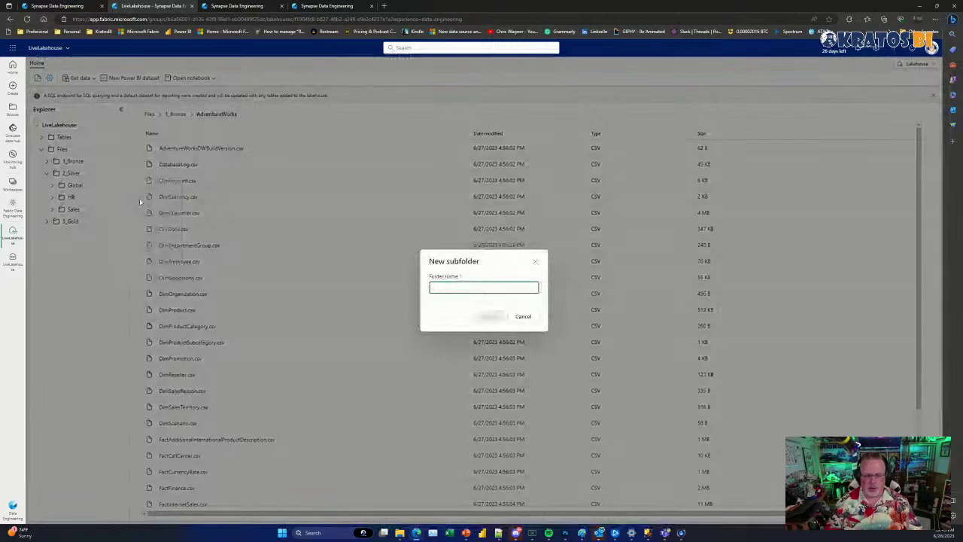
pyautogui.write('F')
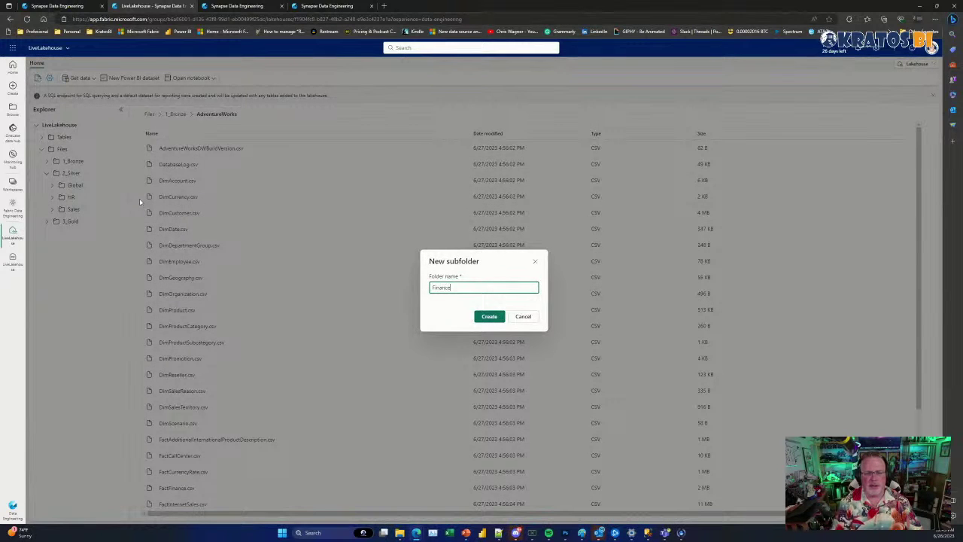
pyautogui.write('inance')
pyautogui.click(489, 316)
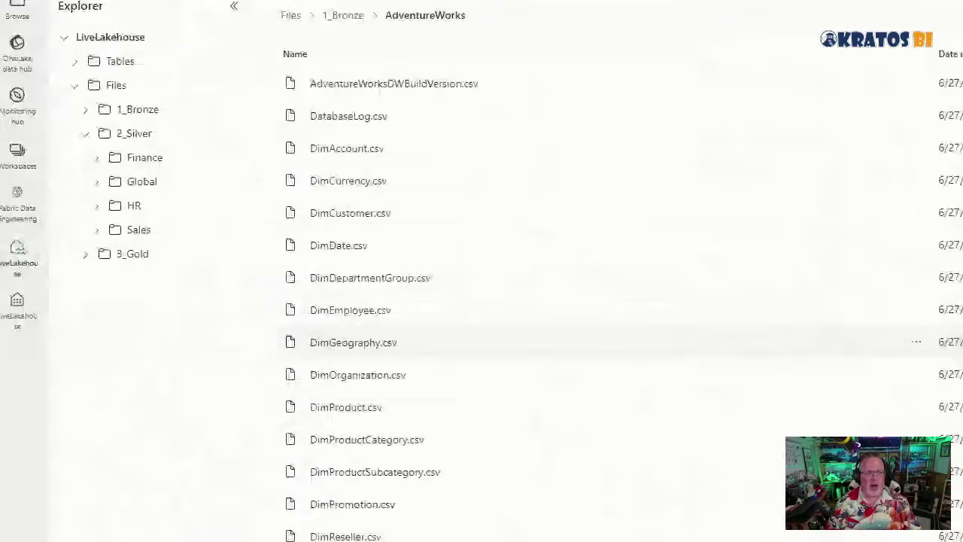
pyautogui.moveTo(260, 133)
pyautogui.mouseDown()
pyautogui.moveTo(198, 147)
pyautogui.moveTo(188, 161)
pyautogui.moveTo(230, 160)
pyautogui.moveTo(211, 229)
pyautogui.moveTo(194, 172)
pyautogui.moveTo(194, 233)
pyautogui.moveTo(198, 226)
pyautogui.mouseUp()
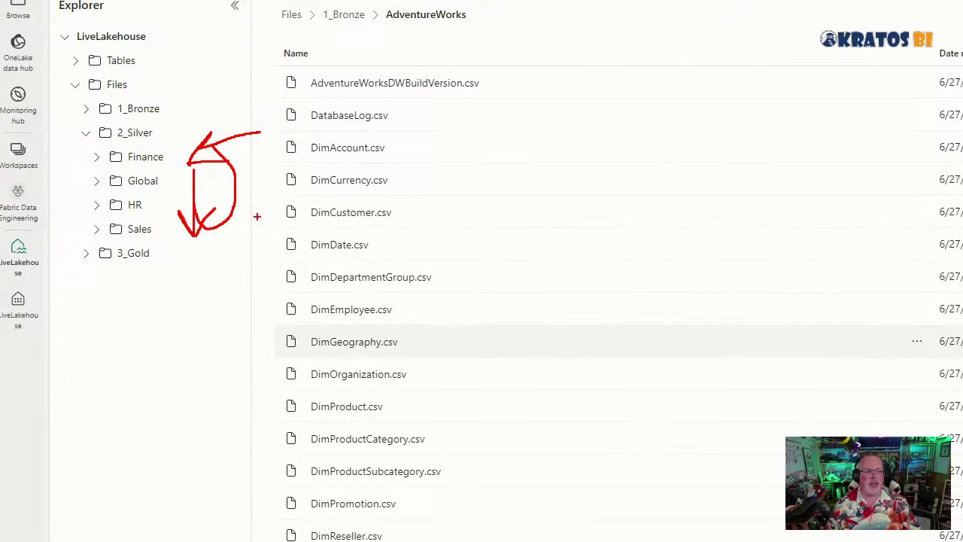
pyautogui.press('Escape')
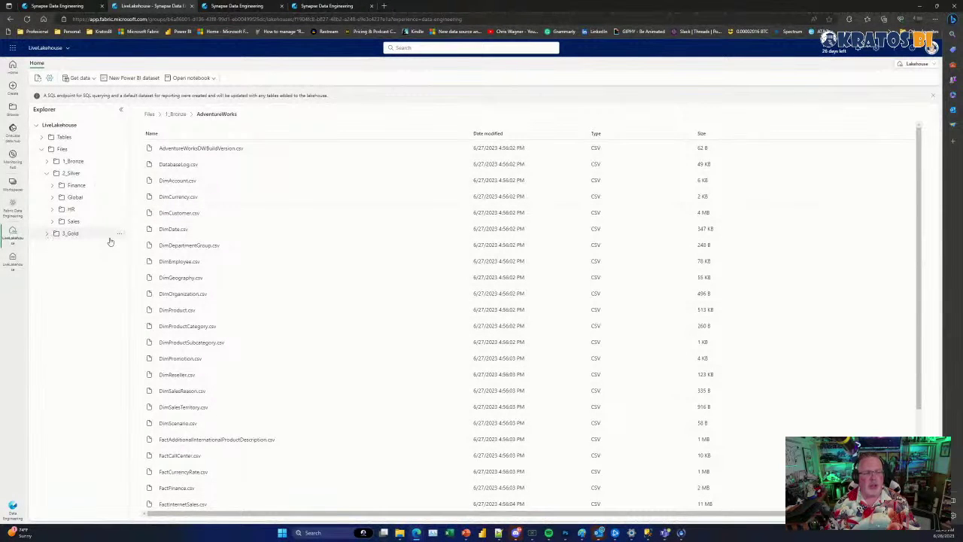
# Create a subfolder named Finance in the 3_Gold folder
pyautogui.click(122, 233)
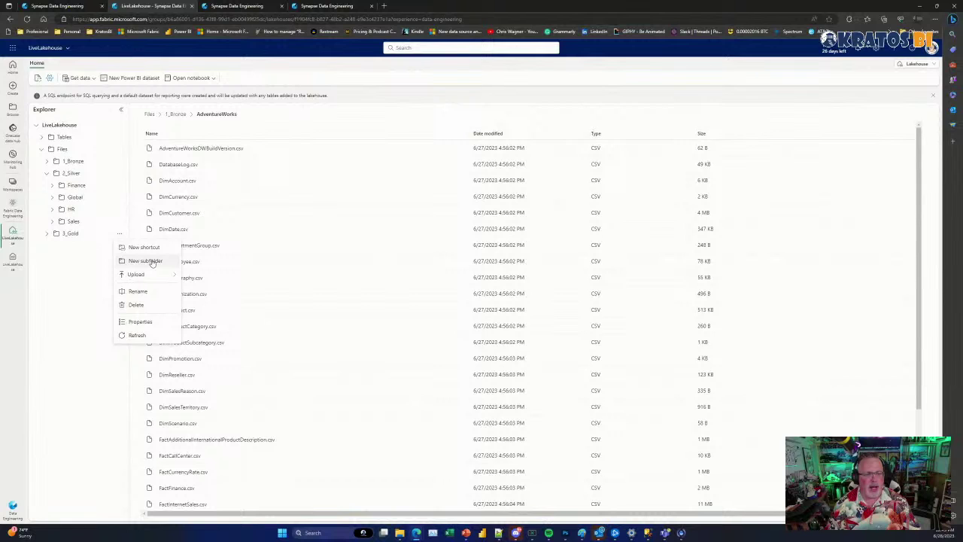
pyautogui.click(145, 260)
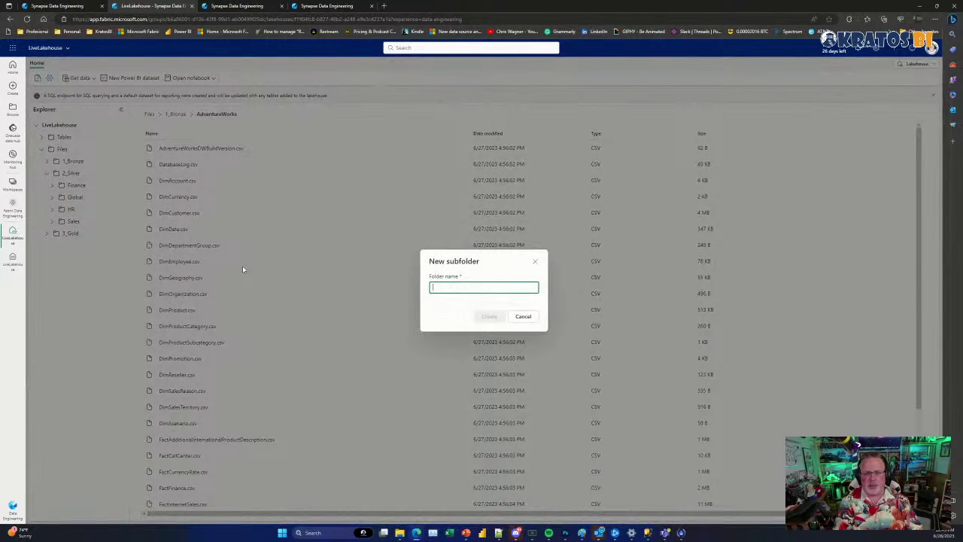
pyautogui.write('F')
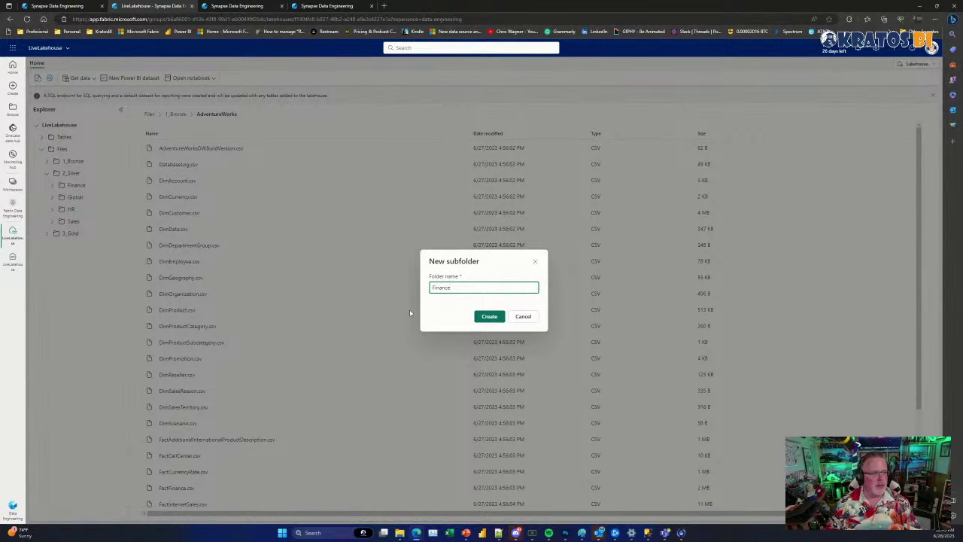
pyautogui.write('inance')
pyautogui.click(488, 316)
# Create a subfolder named Global in the 3_Gold folder
pyautogui.click(119, 233)
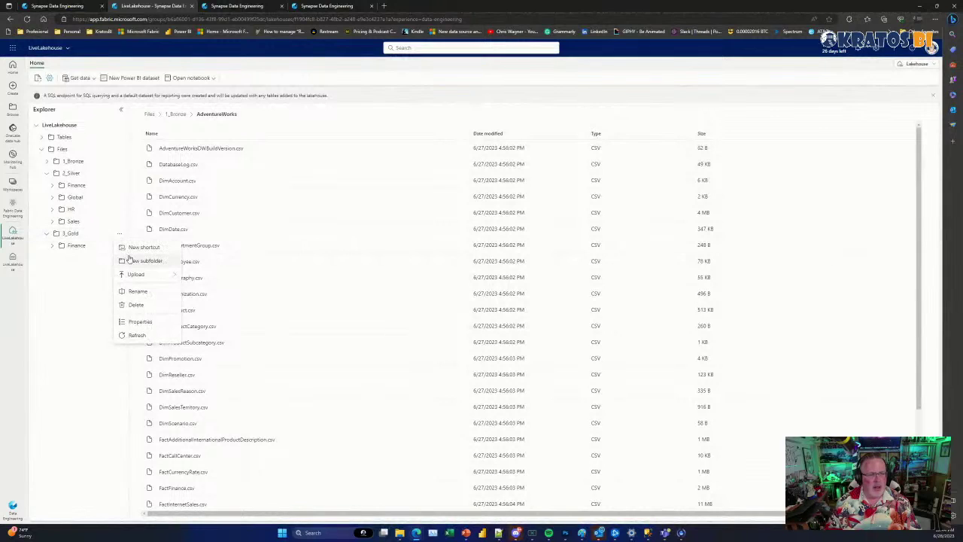
pyautogui.click(130, 260)
pyautogui.write('G')
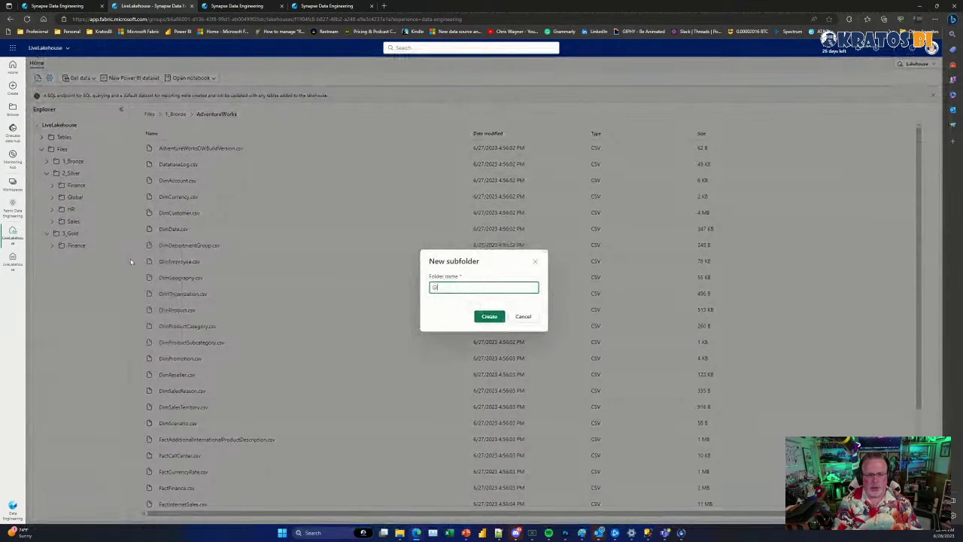
pyautogui.write('lobal')
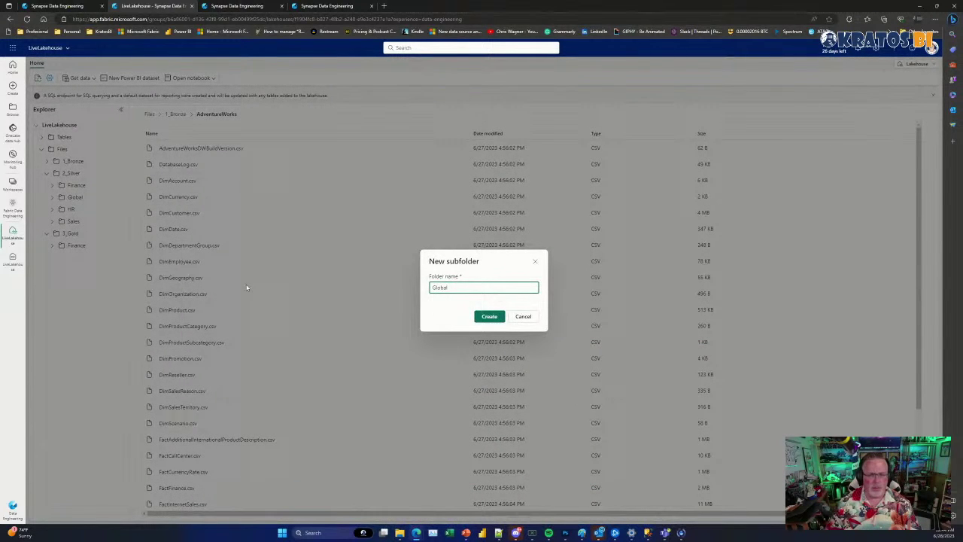
pyautogui.click(489, 315)
# Create a subfolder named HR in the 3_Gold folder
pyautogui.click(121, 234)
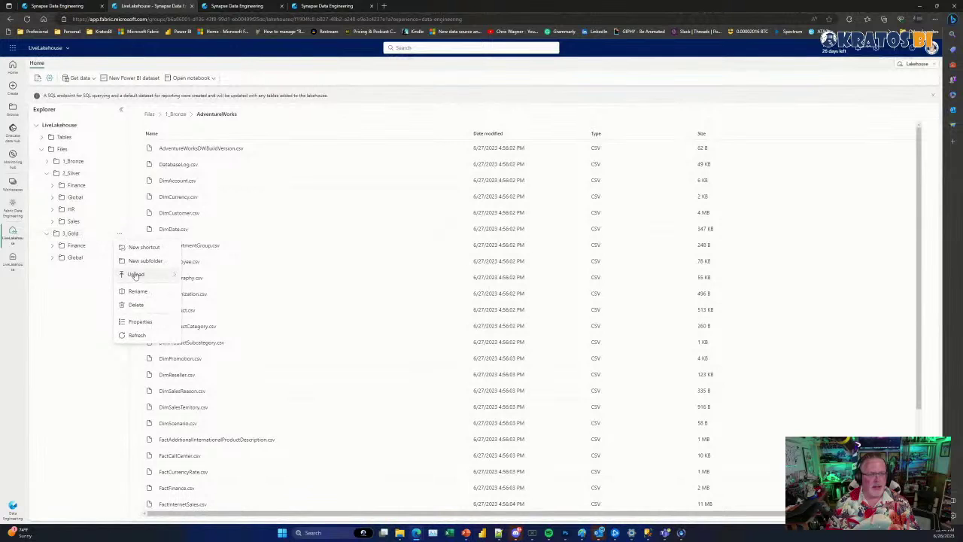
pyautogui.click(141, 261)
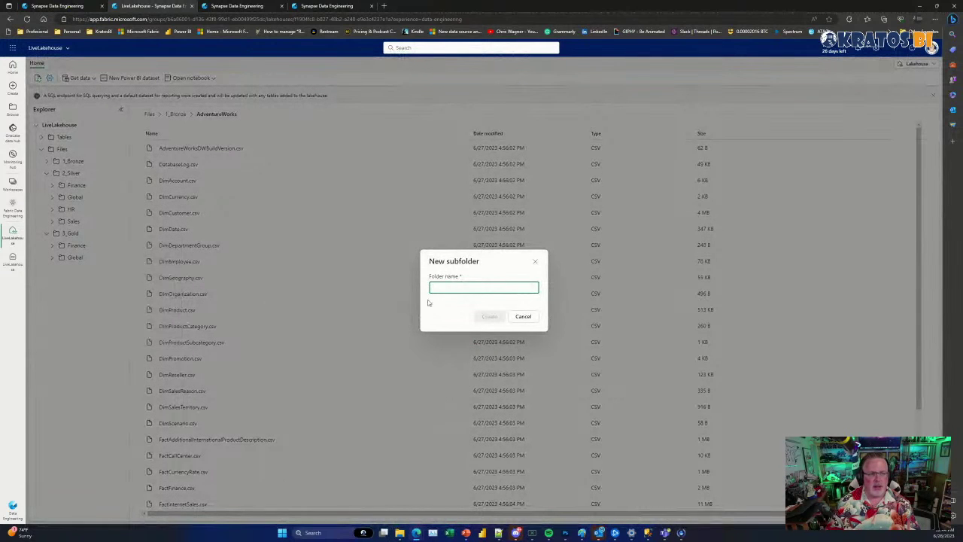
pyautogui.write('HR')
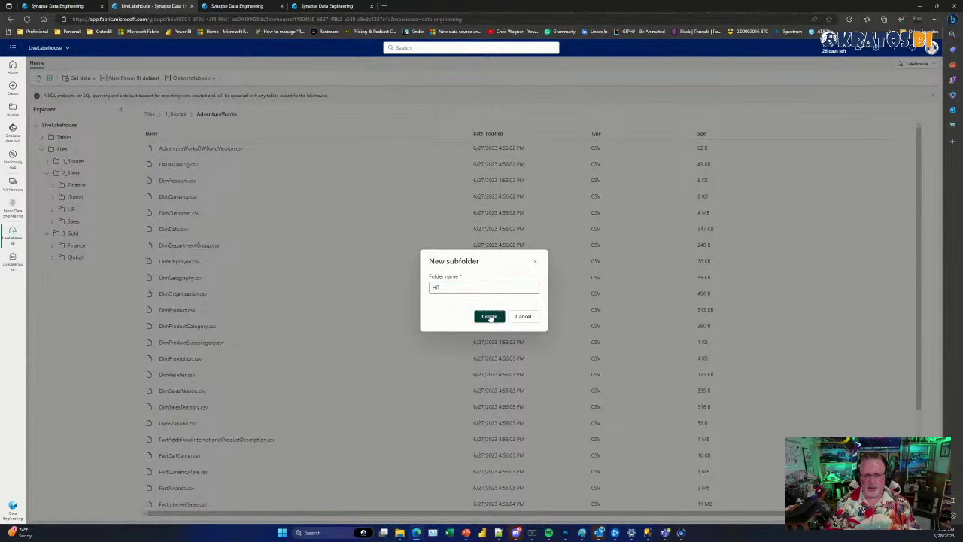
pyautogui.click(489, 316)
# Create a subfolder named Sales in the 3_Gold folder
pyautogui.click(120, 234)
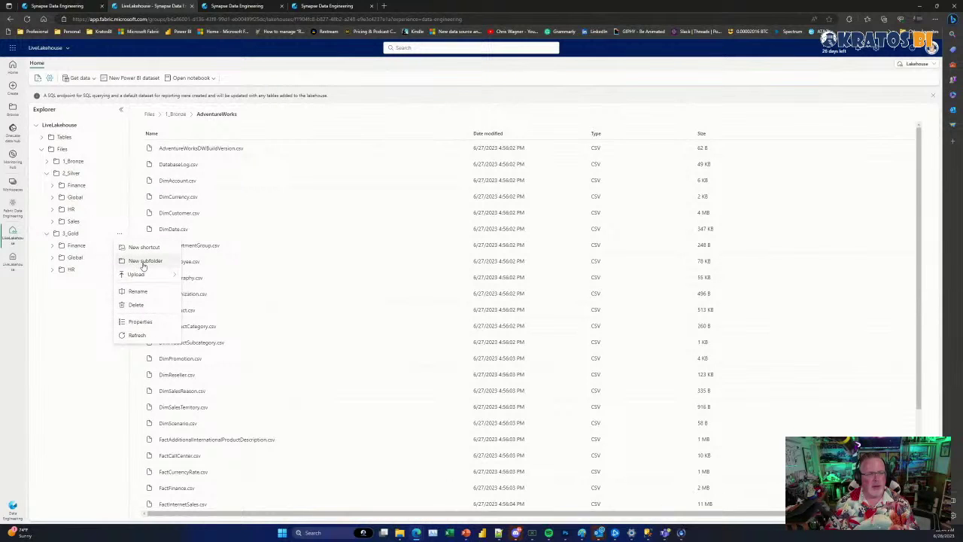
pyautogui.click(143, 261)
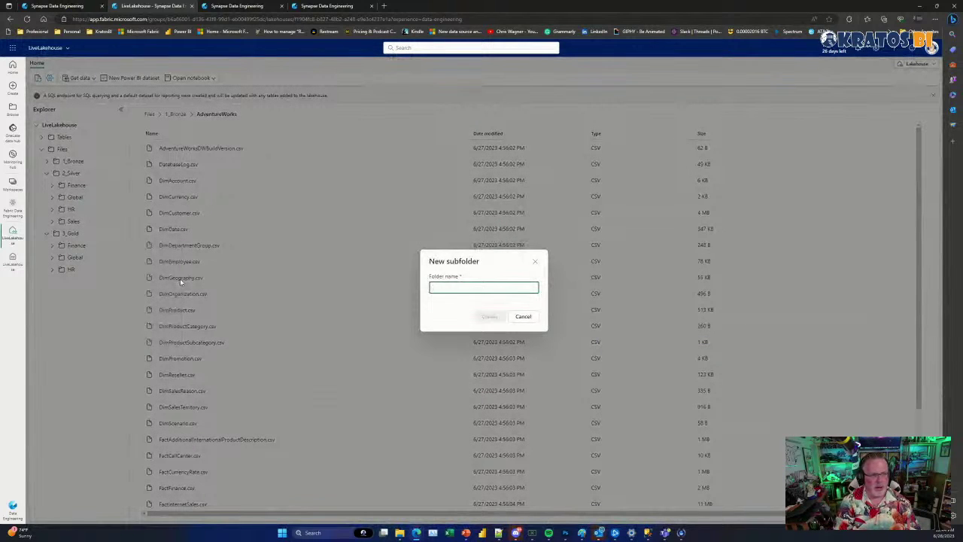
pyautogui.write('Sales')
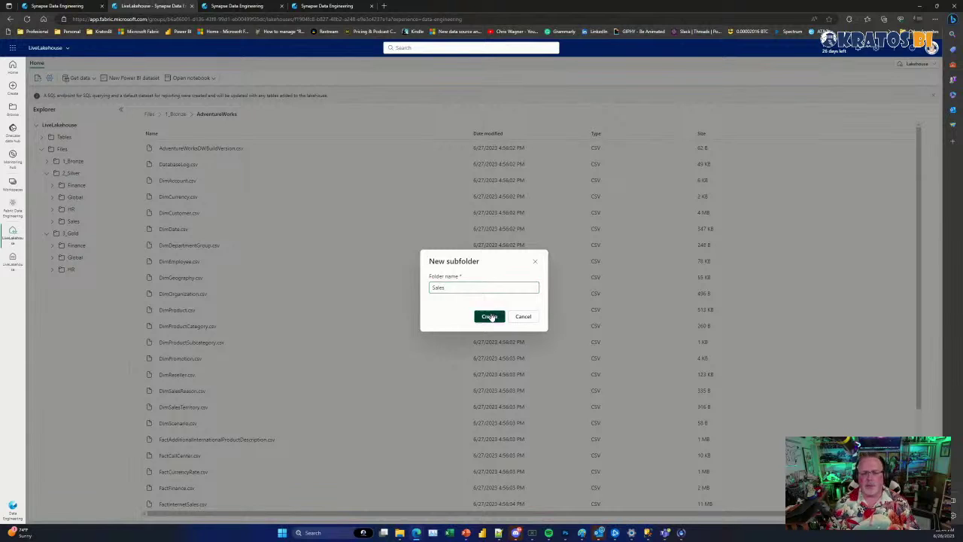
pyautogui.click(489, 315)
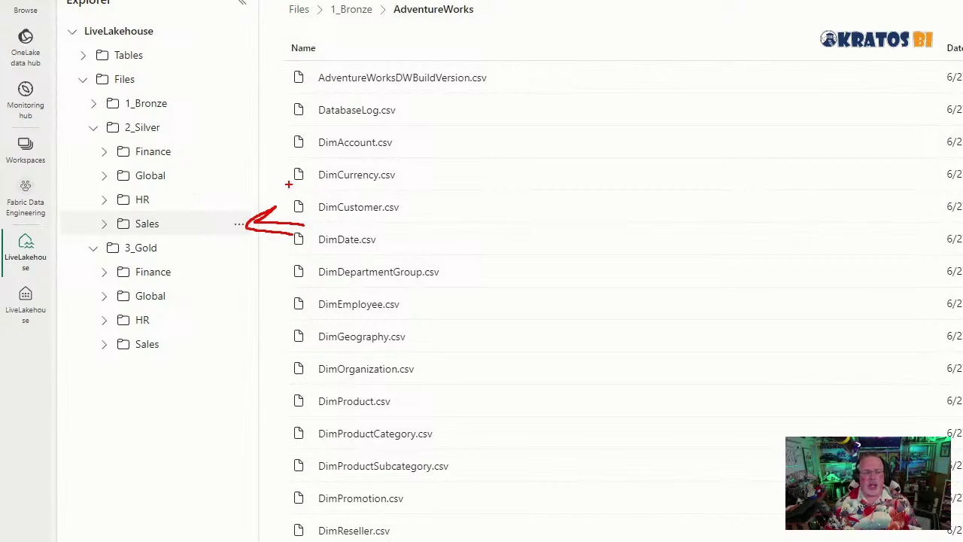
pyautogui.moveTo(273, 180); pyautogui.dragTo(202, 195)
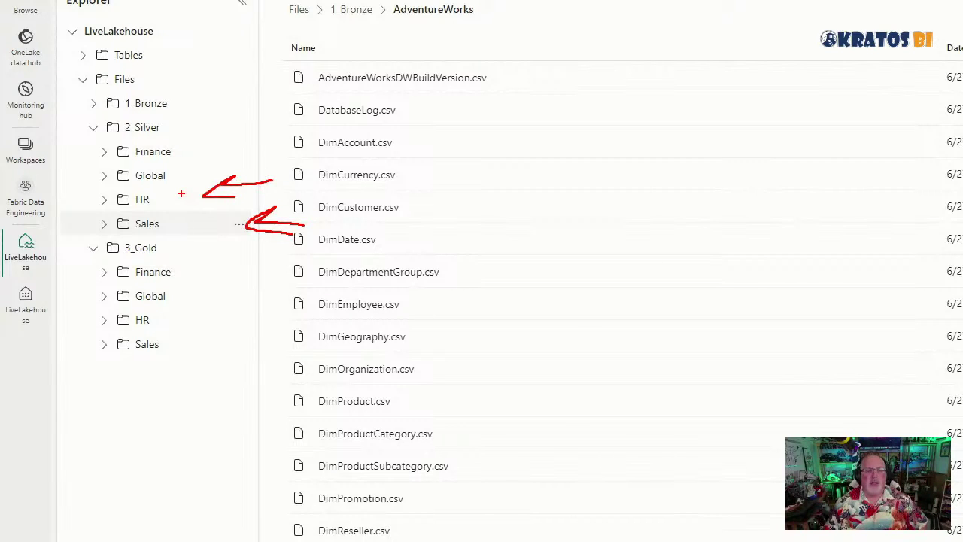
pyautogui.moveTo(167, 198); pyautogui.dragTo(217, 297)
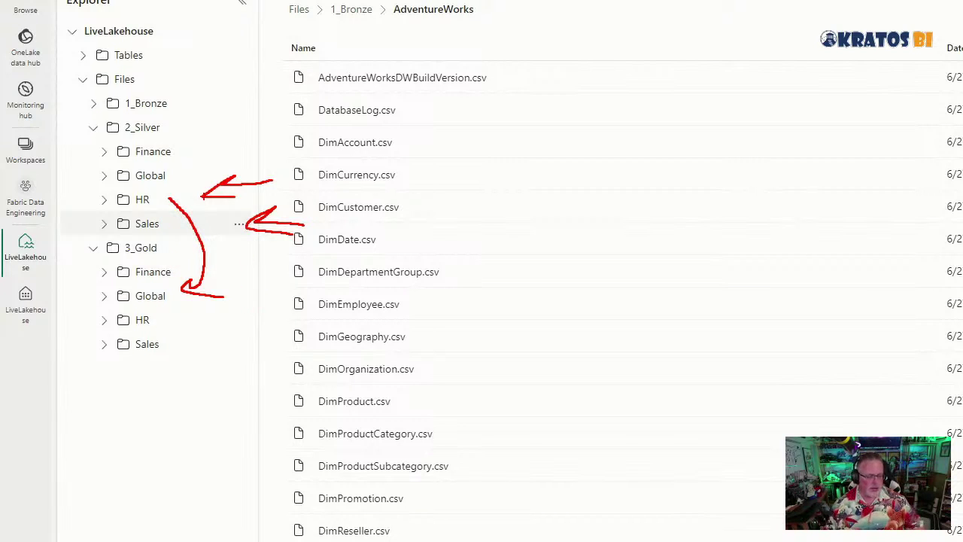
pyautogui.moveTo(307, 89)
pyautogui.mouseDown()
pyautogui.moveTo(318, 85)
pyautogui.moveTo(220, 120)
pyautogui.moveTo(249, 143)
pyautogui.mouseUp()
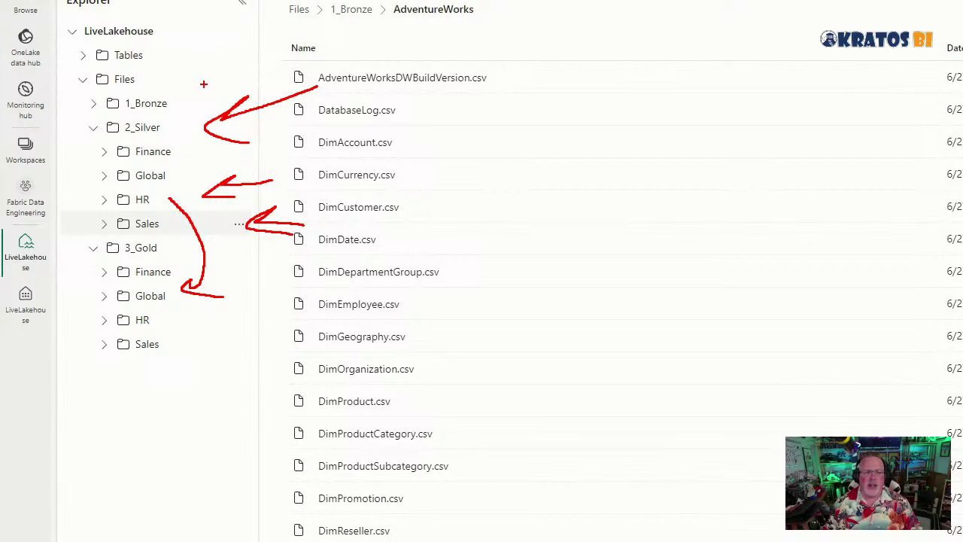
pyautogui.moveTo(197, 77)
pyautogui.mouseDown()
pyautogui.moveTo(169, 94)
pyautogui.moveTo(197, 100)
pyautogui.mouseUp()
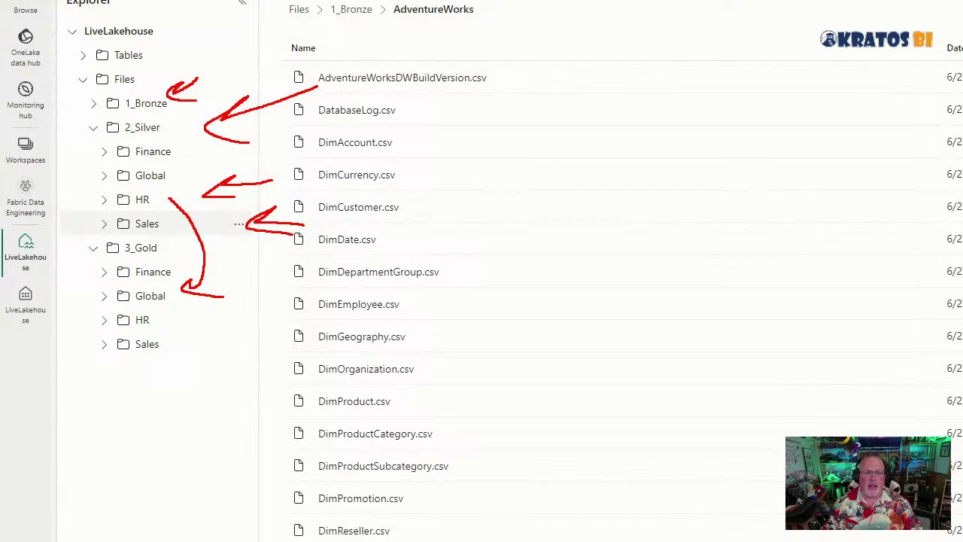
pyautogui.press('Escape')
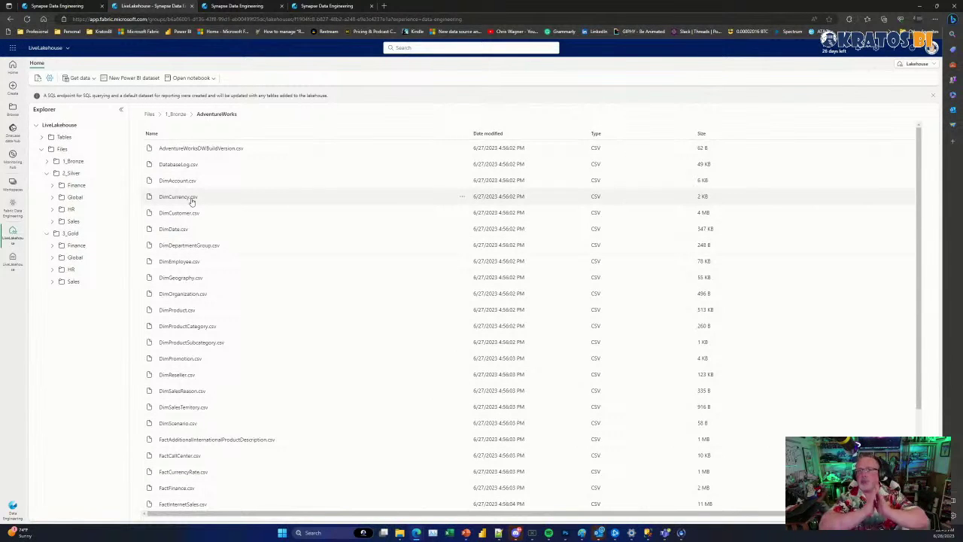
# Expand the 1_Bronze folder of LiveLakehouse to show its source subfolders
pyautogui.click(47, 163)
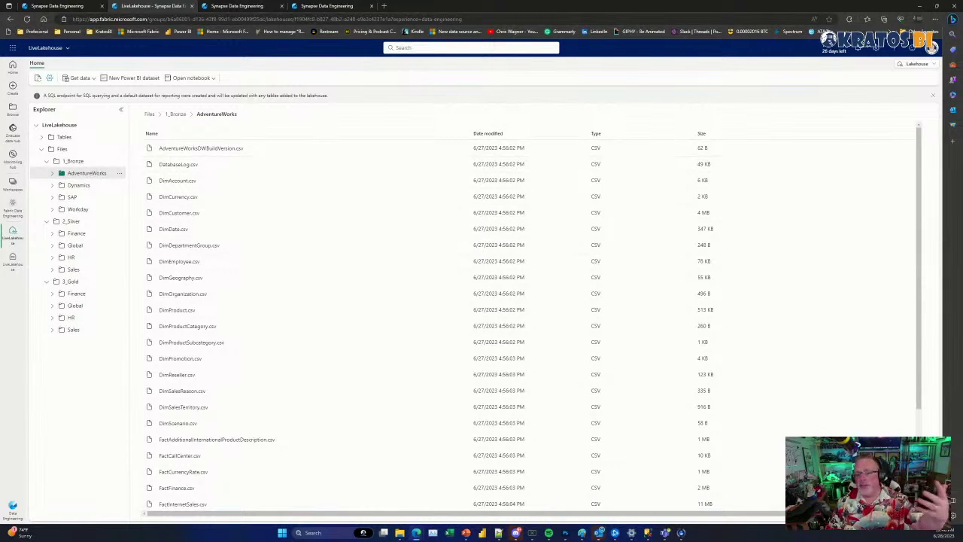
# Switch to the Microsoft Download Center page for OneLake file explorer for Windows and start the installer download
pyautogui.moveTo(397, 534)
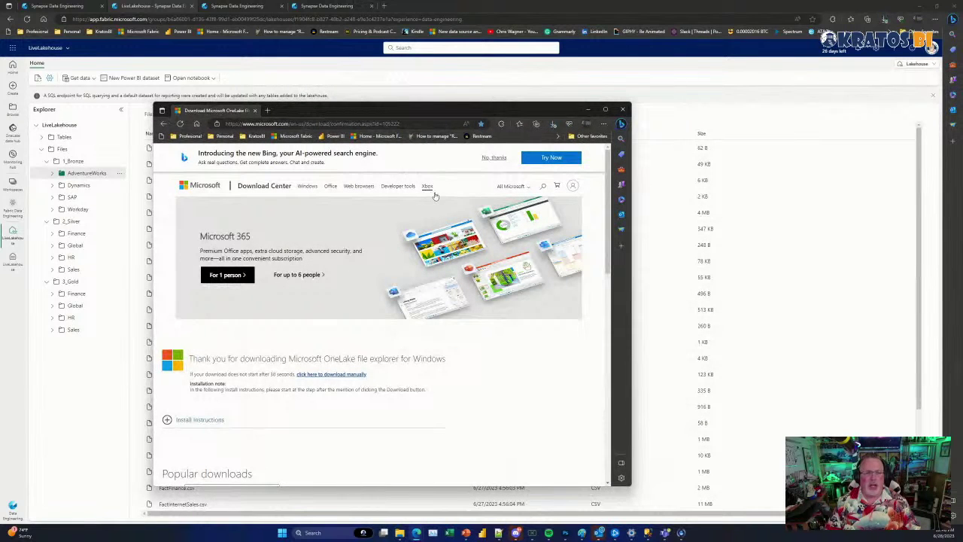
pyautogui.scroll(-1, 333, 255)
pyautogui.scroll(1, 331, 248)
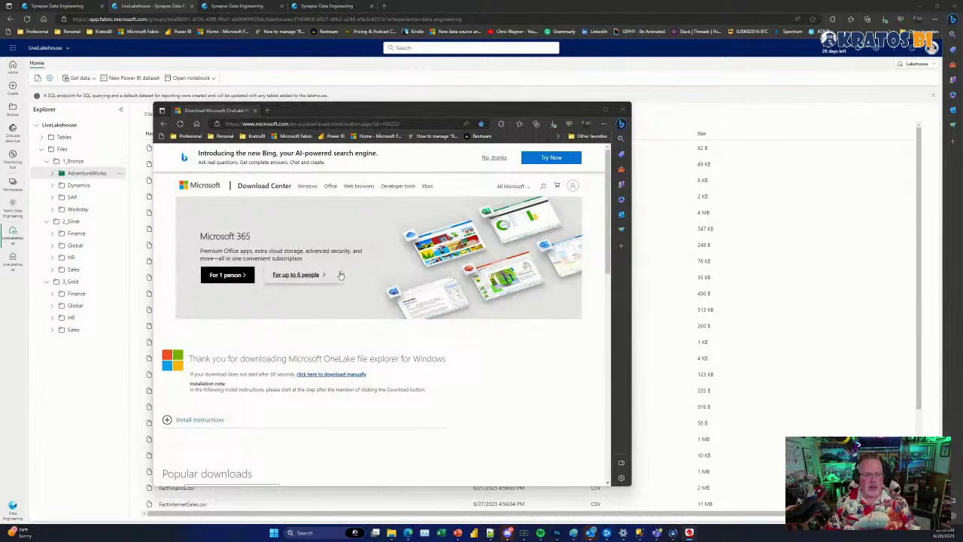
pyautogui.scroll(-2, 339, 256)
pyautogui.scroll(3, 341, 235)
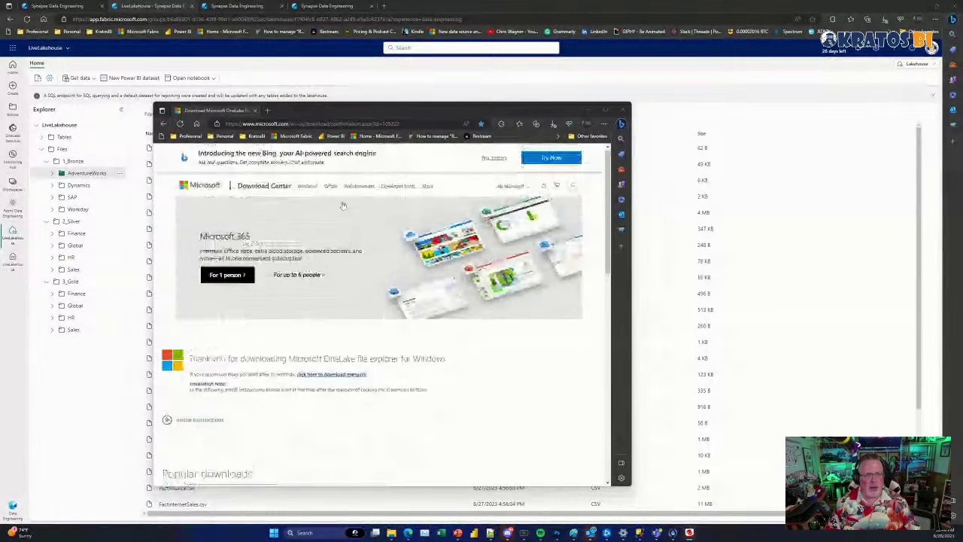
pyautogui.click(343, 125)
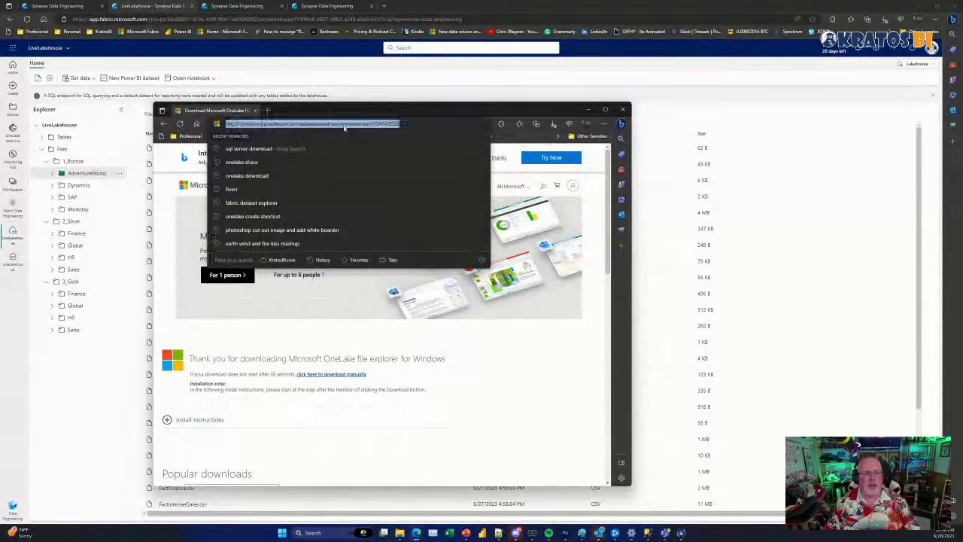
pyautogui.click(454, 362)
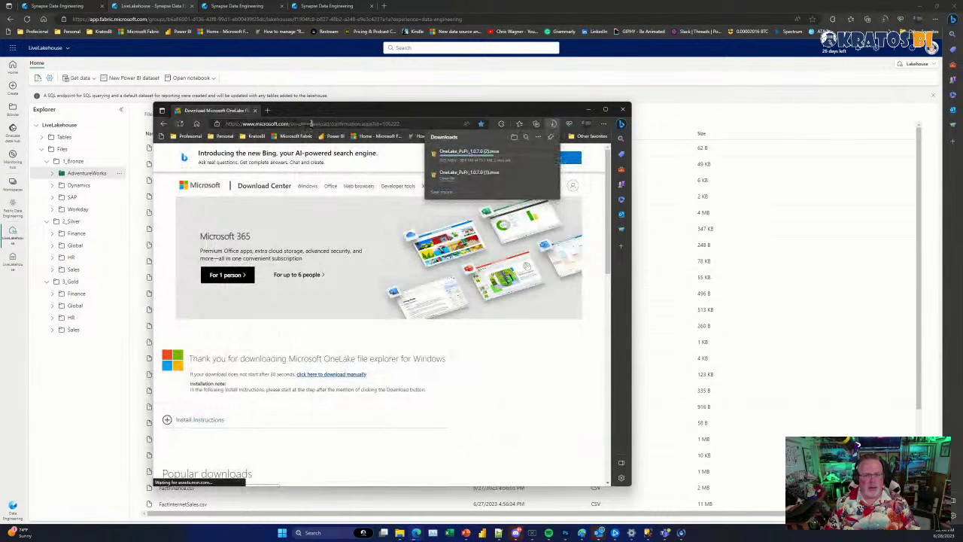
# Select the full web address of the OneLake file explorer download page, and minimise that browser window
pyautogui.click(309, 124)
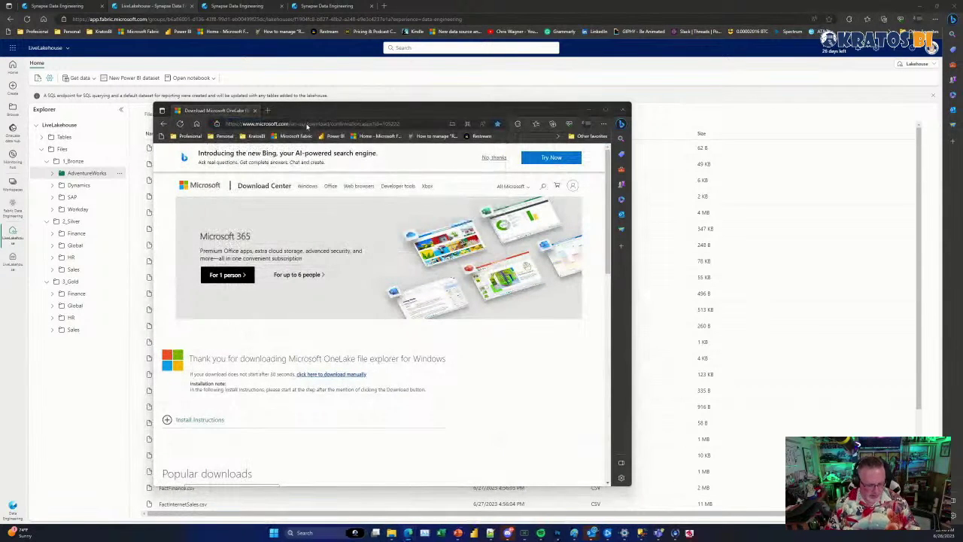
pyautogui.click(307, 124)
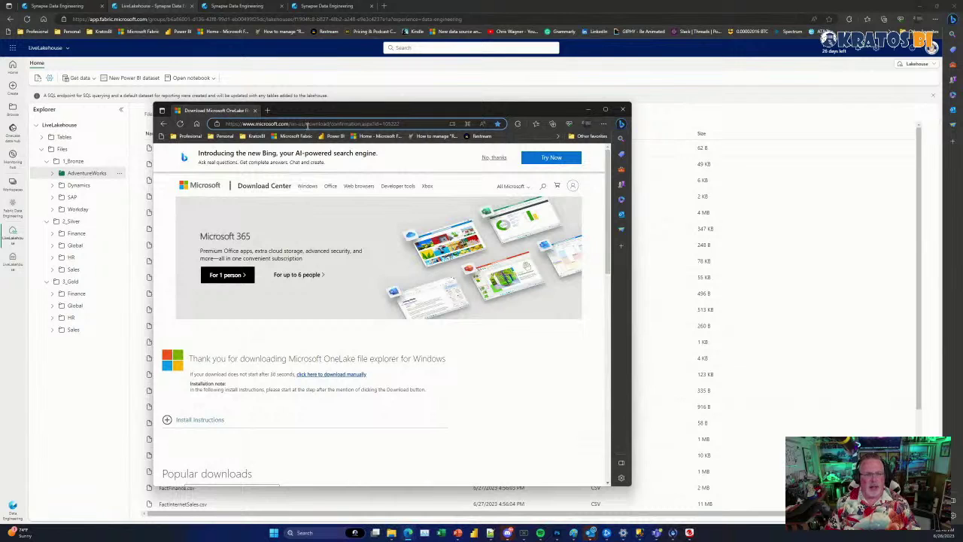
pyautogui.tripleClick(307, 124)
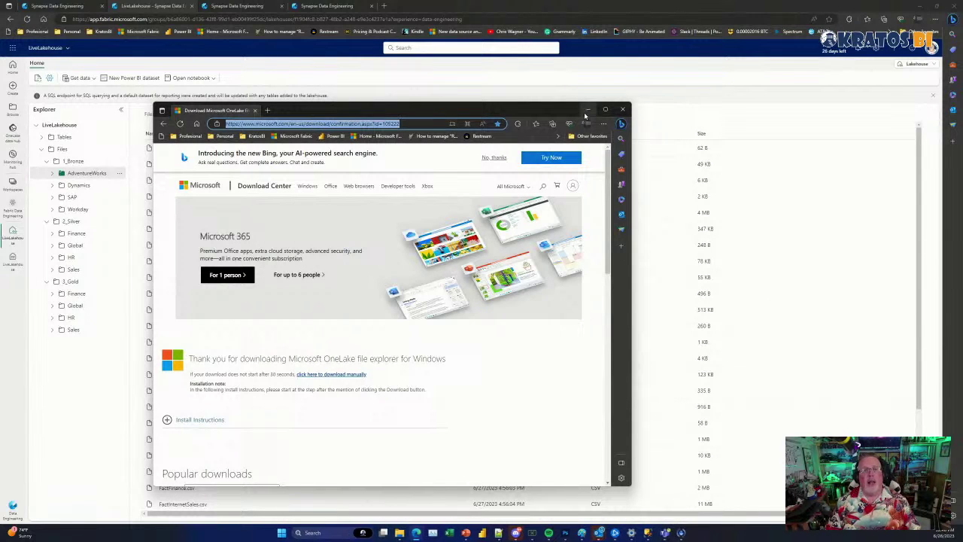
pyautogui.click(589, 112)
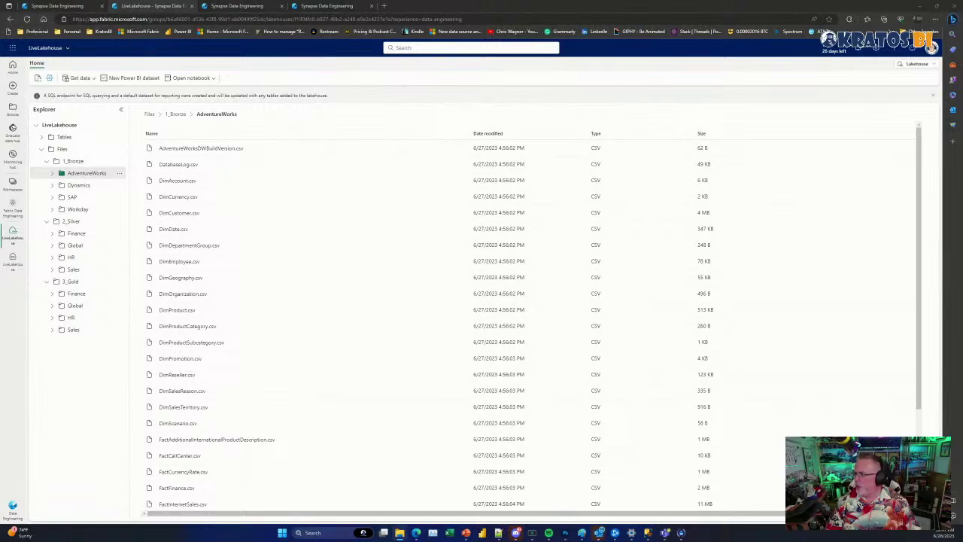
# Switch to File Explorer and open the Fabric Data Engineering folder under OneLake - Microsoft (Preview)
pyautogui.moveTo(962, 149); pyautogui.dragTo(337, 86)
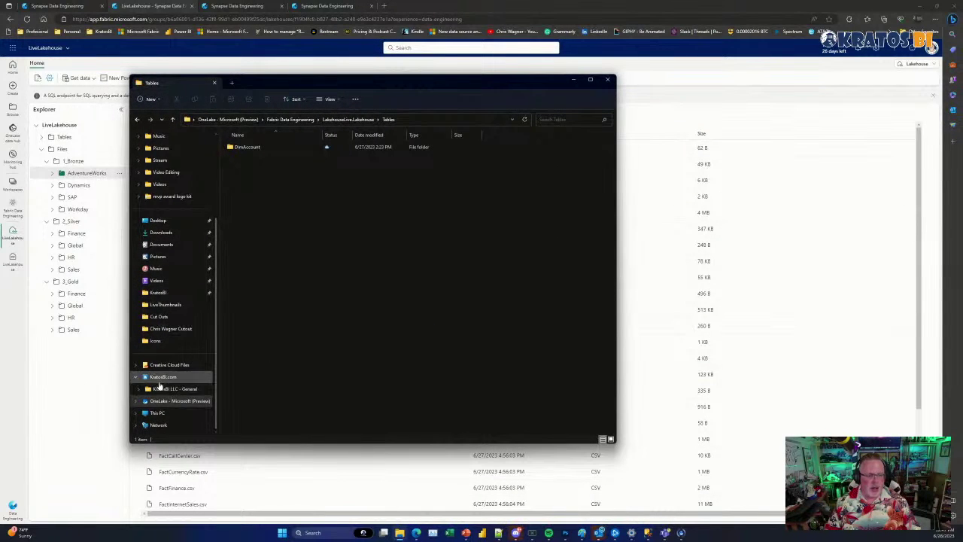
pyautogui.click(145, 401)
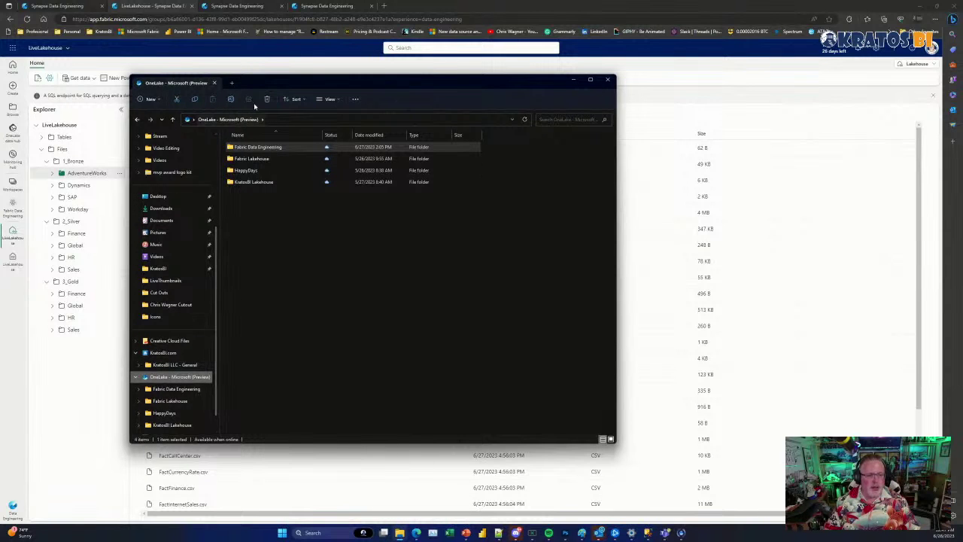
pyautogui.moveTo(299, 79); pyautogui.dragTo(352, 38)
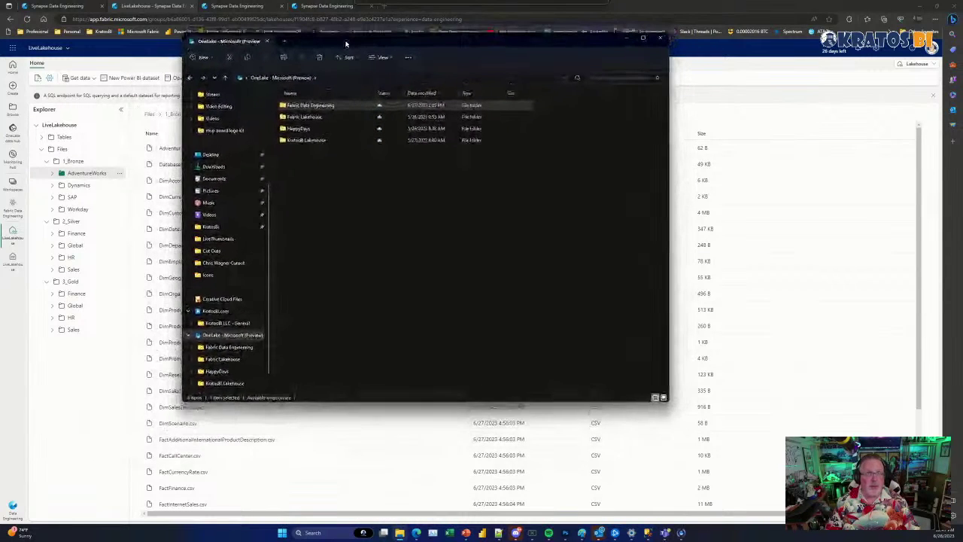
pyautogui.click(223, 345)
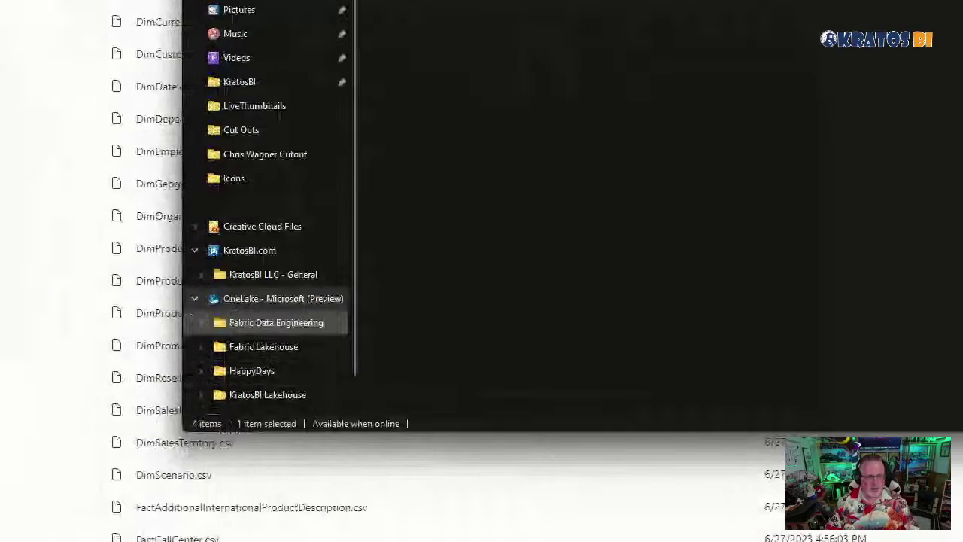
pyautogui.moveTo(468, 277)
pyautogui.mouseDown()
pyautogui.moveTo(349, 292)
pyautogui.moveTo(393, 296)
pyautogui.mouseUp()
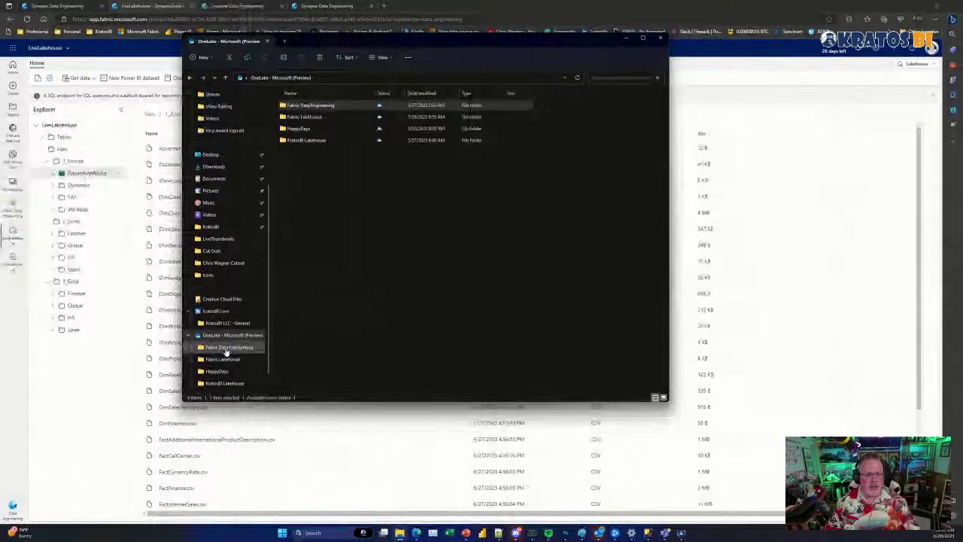
pyautogui.click(277, 319)
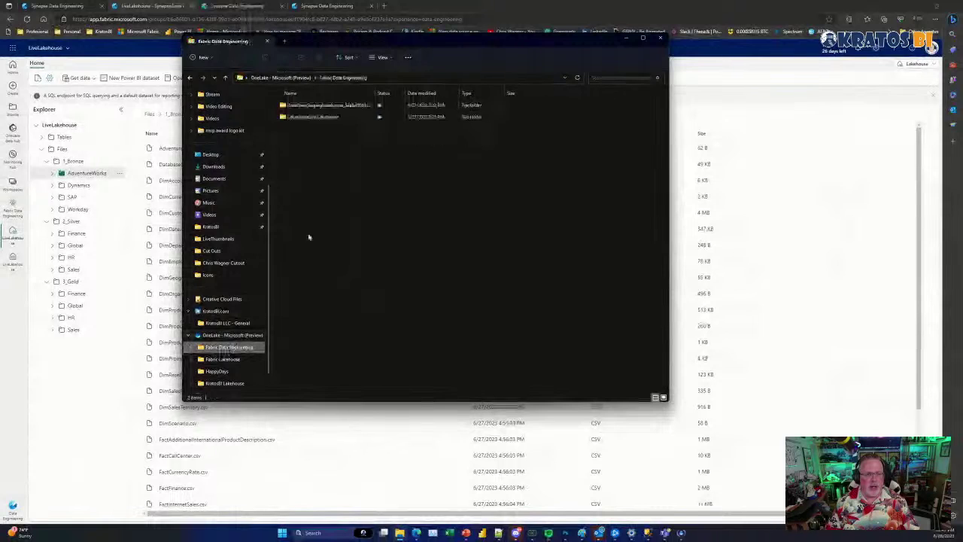
# Expand LakehouseLive.Lakehouse in the folder tree and examine its Files and Tables folders, including the DimAccount subfolder
pyautogui.click(289, 119)
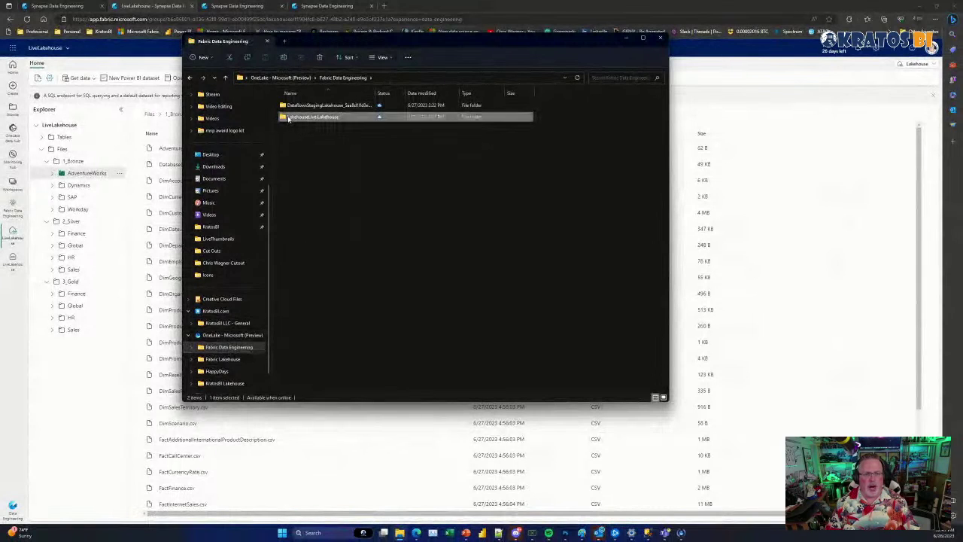
pyautogui.click(191, 347)
pyautogui.click(197, 370)
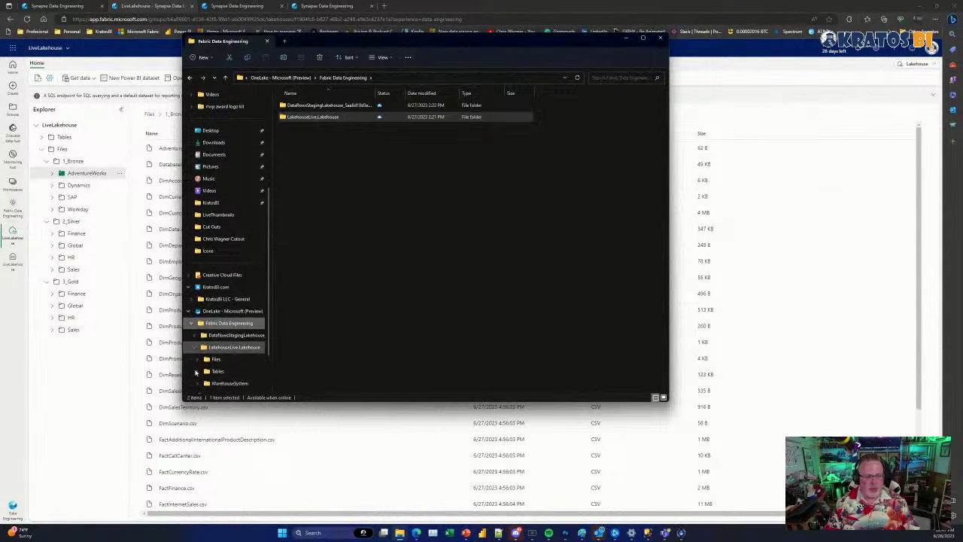
pyautogui.click(197, 364)
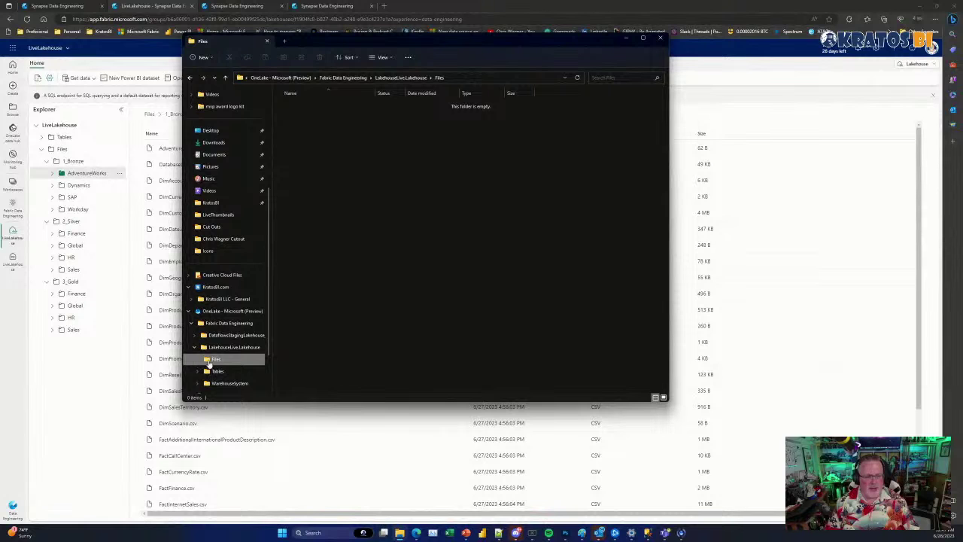
pyautogui.click(217, 371)
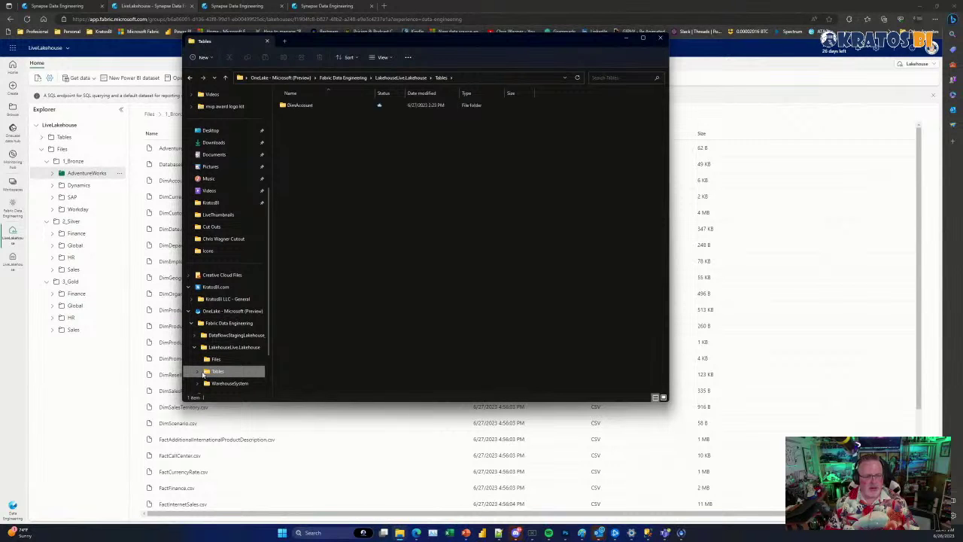
pyautogui.click(201, 372)
pyautogui.click(202, 383)
pyautogui.scroll(-2, 209, 376)
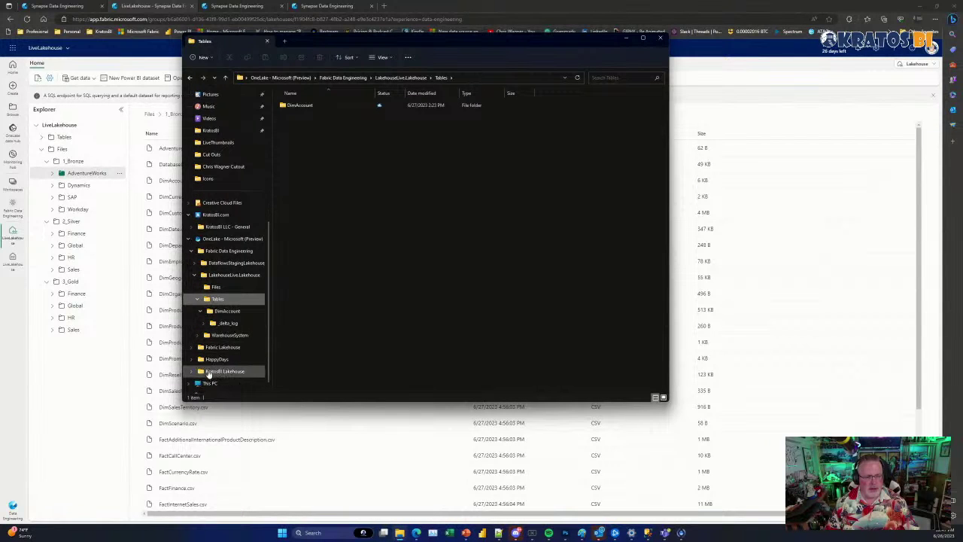
# Browse the WarehouseSystem folder and the lakehouse root, view the files stored in Tables > DimAccount, and minimise File Explorer
pyautogui.click(214, 337)
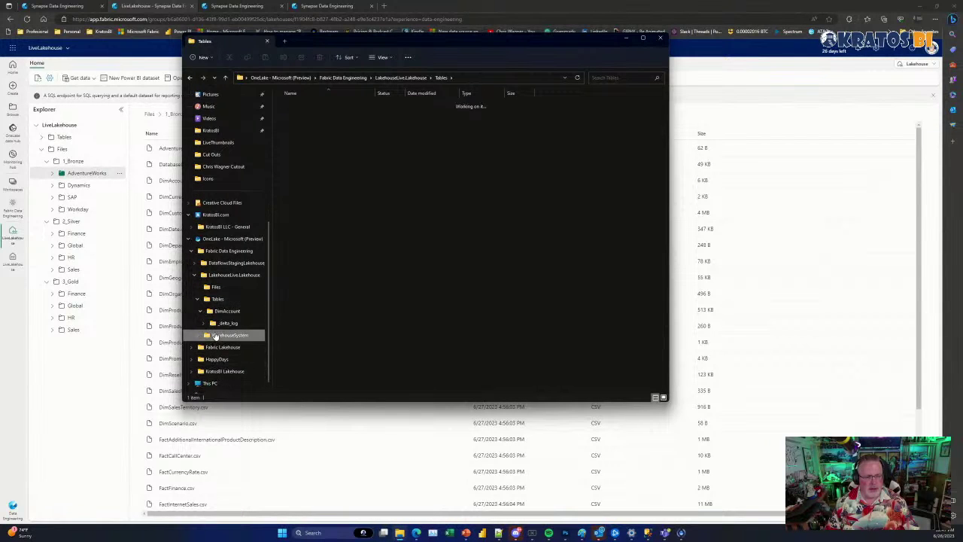
pyautogui.click(216, 287)
pyautogui.click(225, 275)
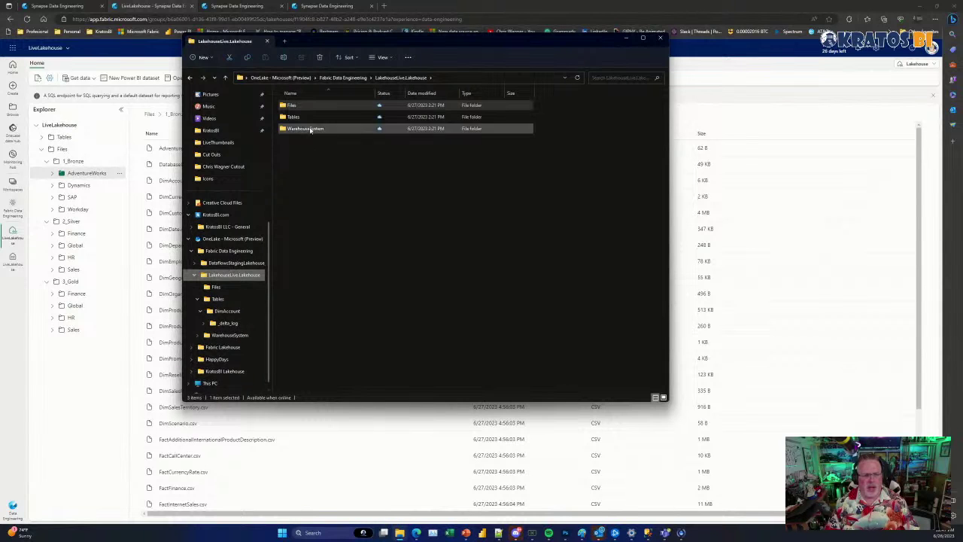
pyautogui.click(216, 288)
pyautogui.click(218, 299)
pyautogui.click(226, 310)
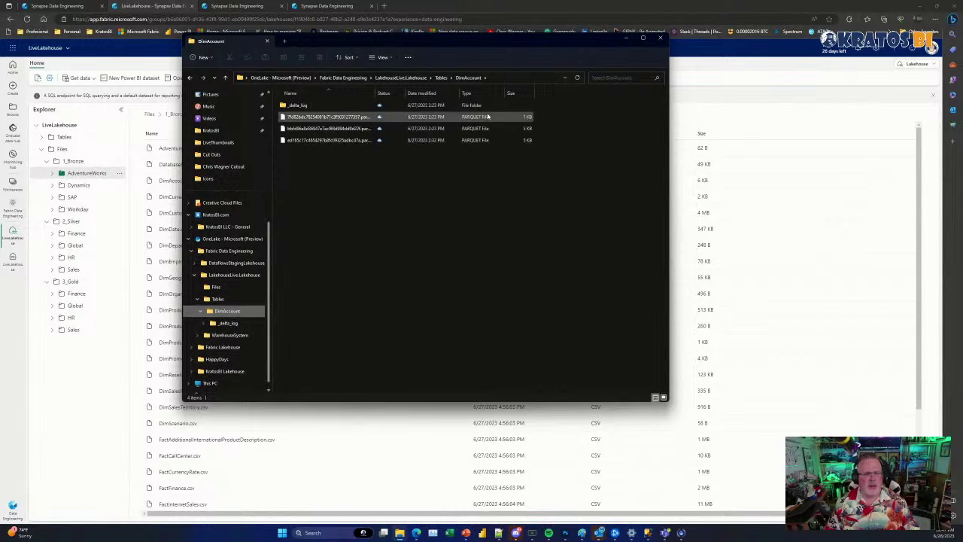
pyautogui.click(624, 39)
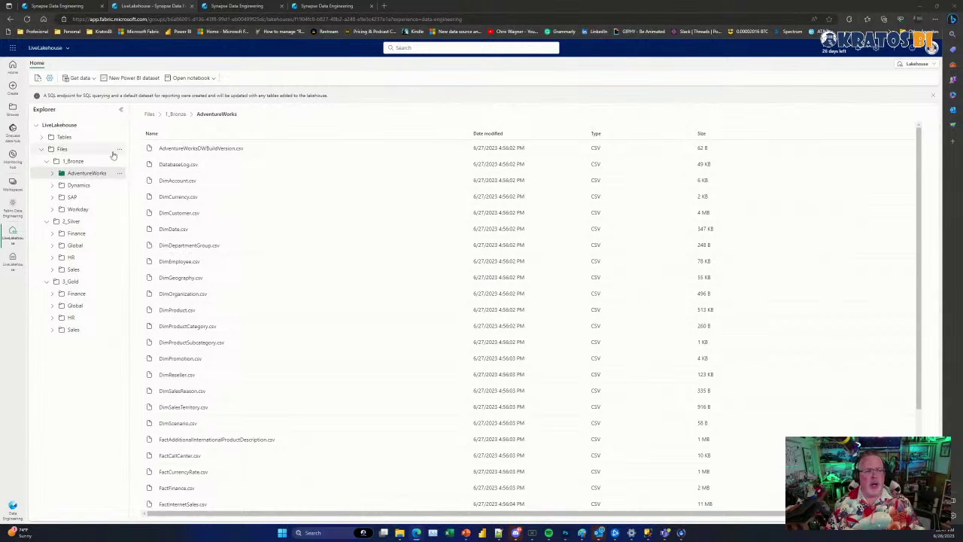
pyautogui.click(42, 6)
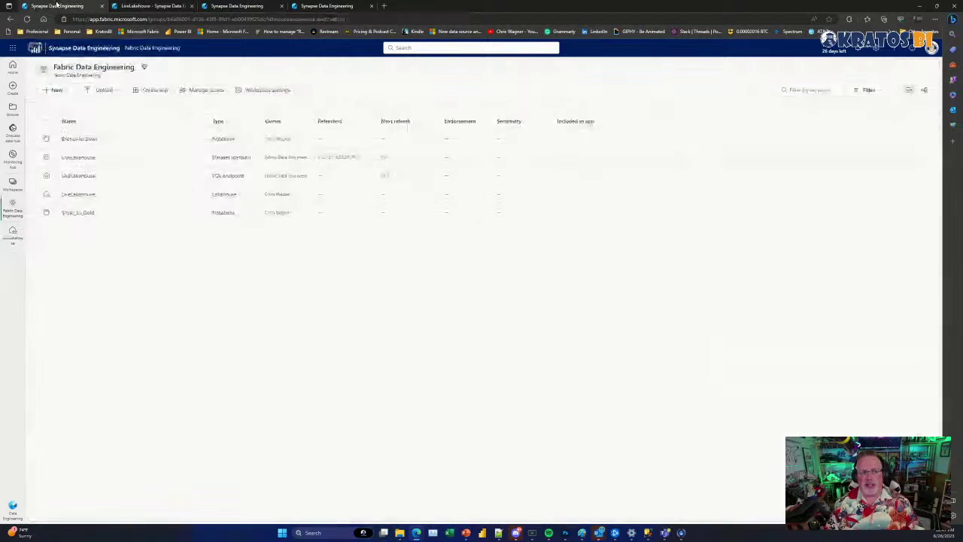
pyautogui.click(147, 6)
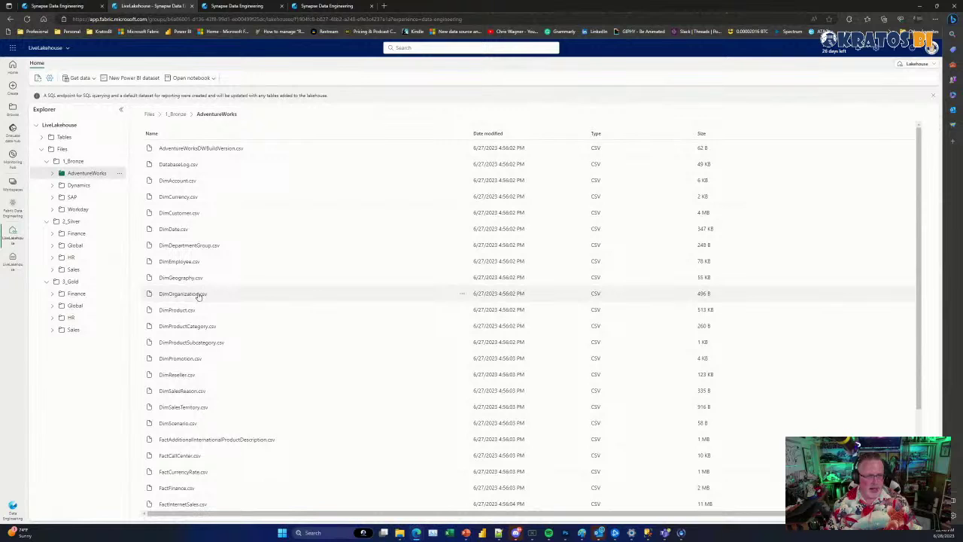
# Load DimGeography.csv from the 1_Bronze AdventureWorks folder into a new lakehouse table named dimgeography
pyautogui.rightClick(463, 280)
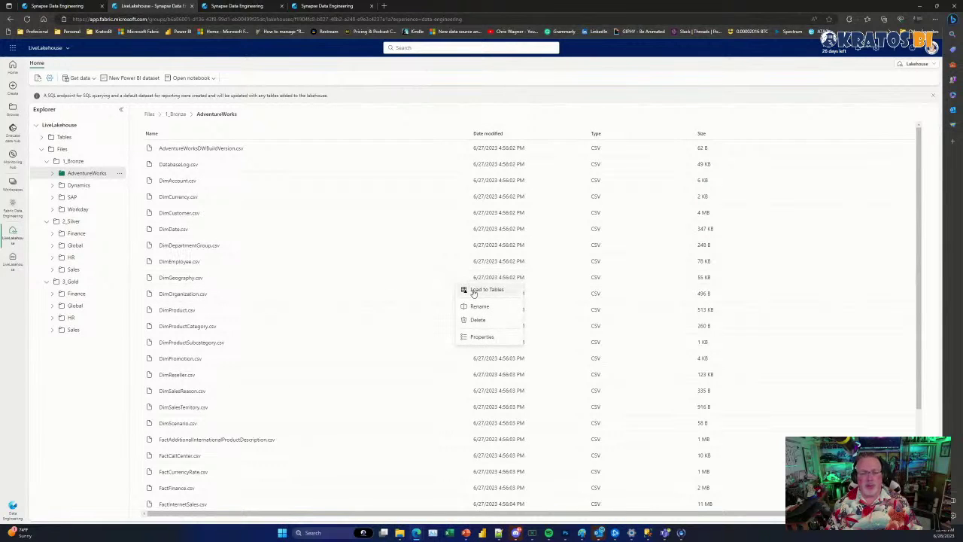
pyautogui.click(474, 290)
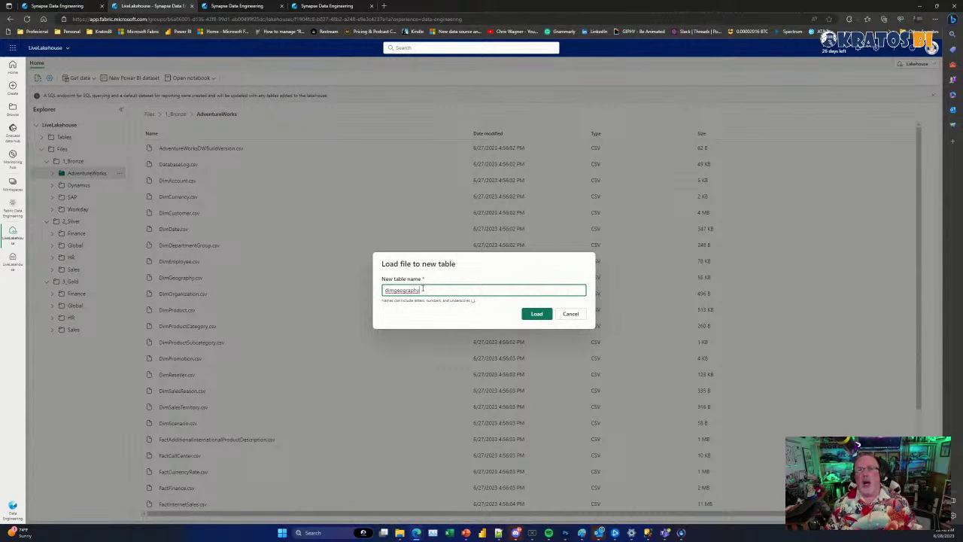
pyautogui.click(537, 314)
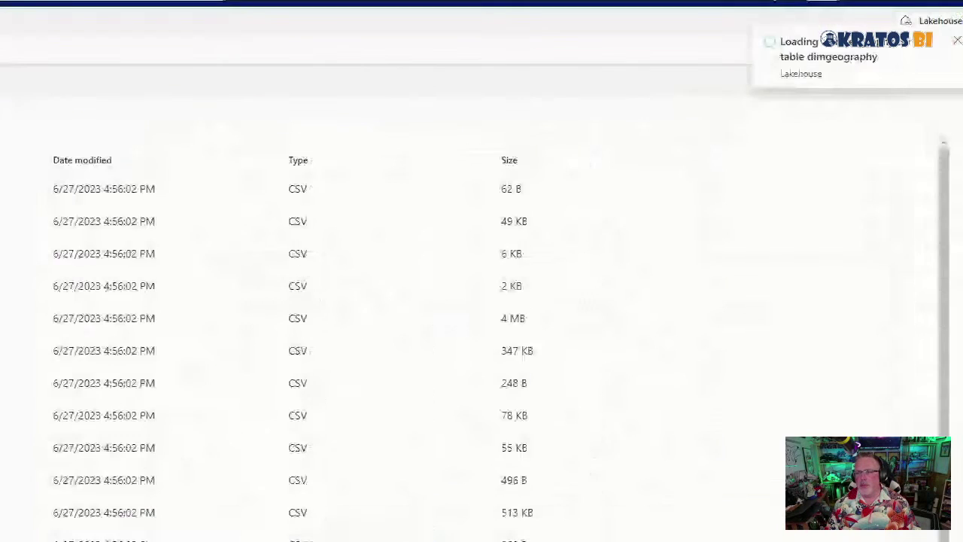
pyautogui.moveTo(561, 87); pyautogui.dragTo(662, 75)
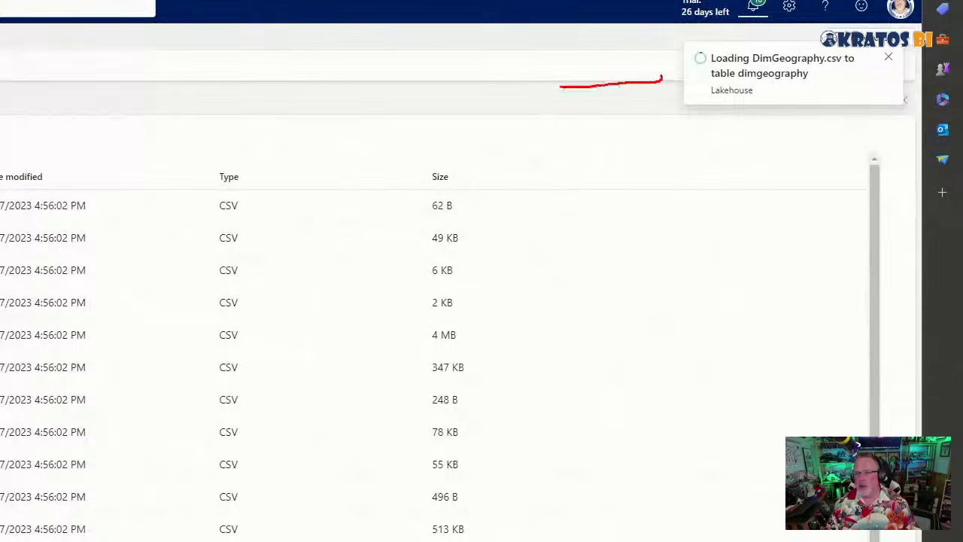
pyautogui.moveTo(598, 59); pyautogui.dragTo(609, 106)
pyautogui.press('Escape')
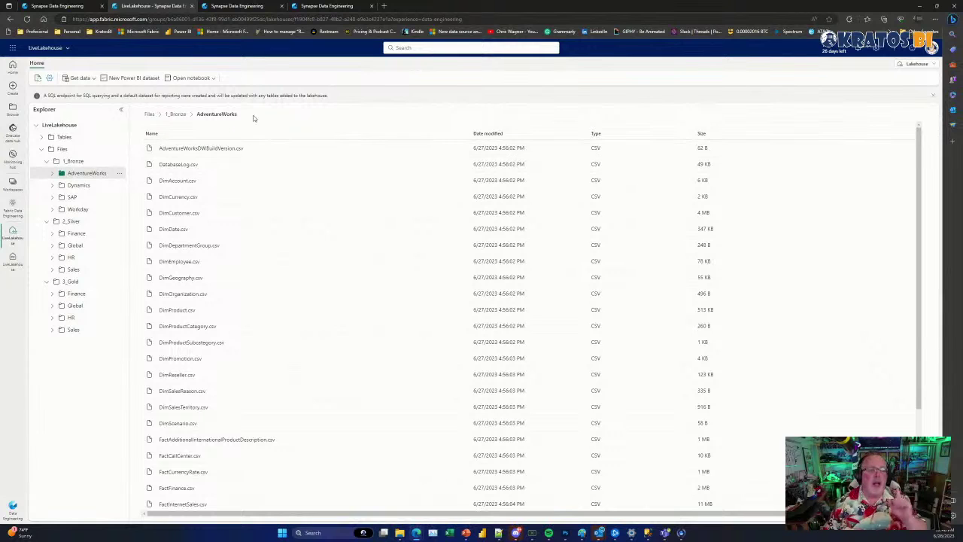
# Switch to the LiveLakehouse SQL endpoint and preview the data of the dimaccount table in the dbo schema
pyautogui.click(240, 7)
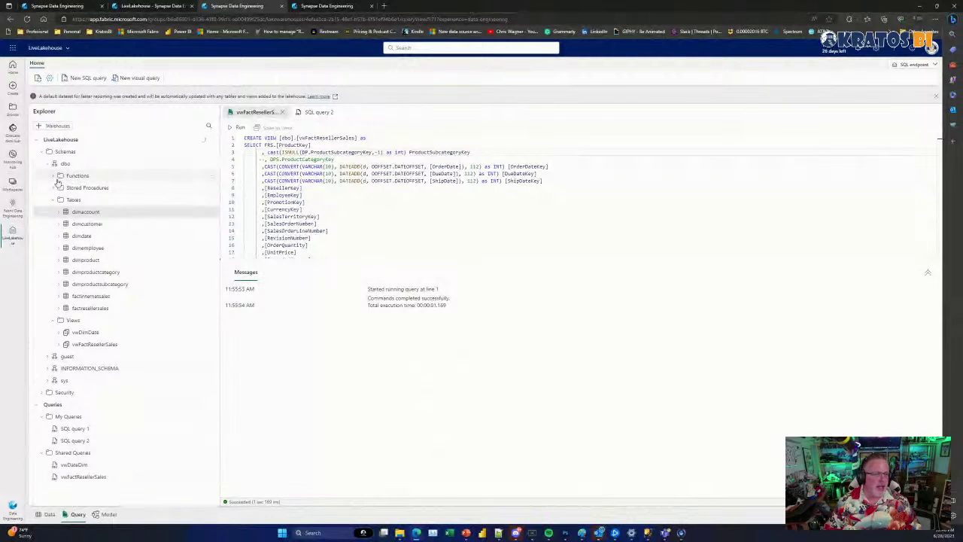
pyautogui.click(83, 211)
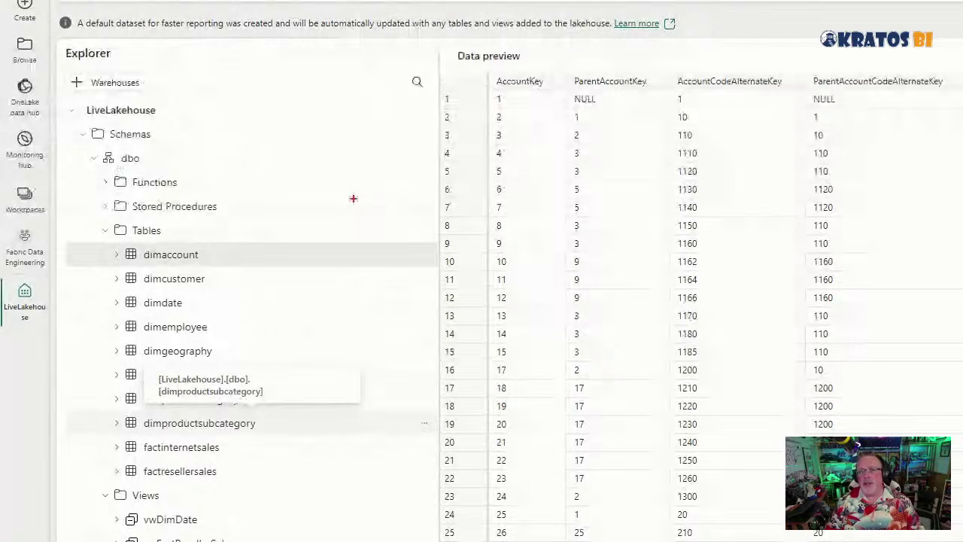
pyautogui.moveTo(328, 240); pyautogui.dragTo(278, 252)
pyautogui.moveTo(300, 230); pyautogui.dragTo(273, 268)
pyautogui.moveTo(421, 358)
pyautogui.mouseDown()
pyautogui.moveTo(383, 389)
pyautogui.moveTo(413, 393)
pyautogui.mouseUp()
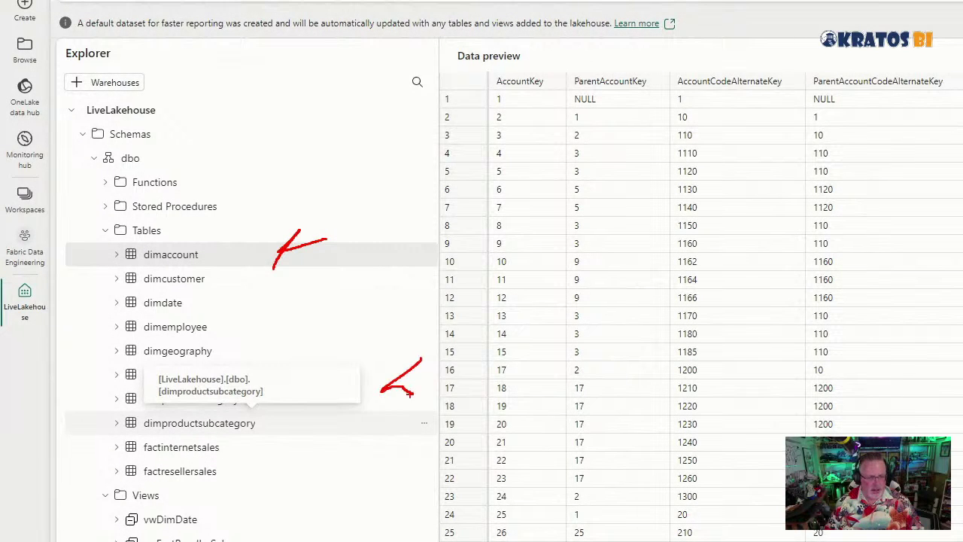
pyautogui.moveTo(434, 442)
pyautogui.mouseDown()
pyautogui.moveTo(358, 442)
pyautogui.moveTo(413, 465)
pyautogui.mouseUp()
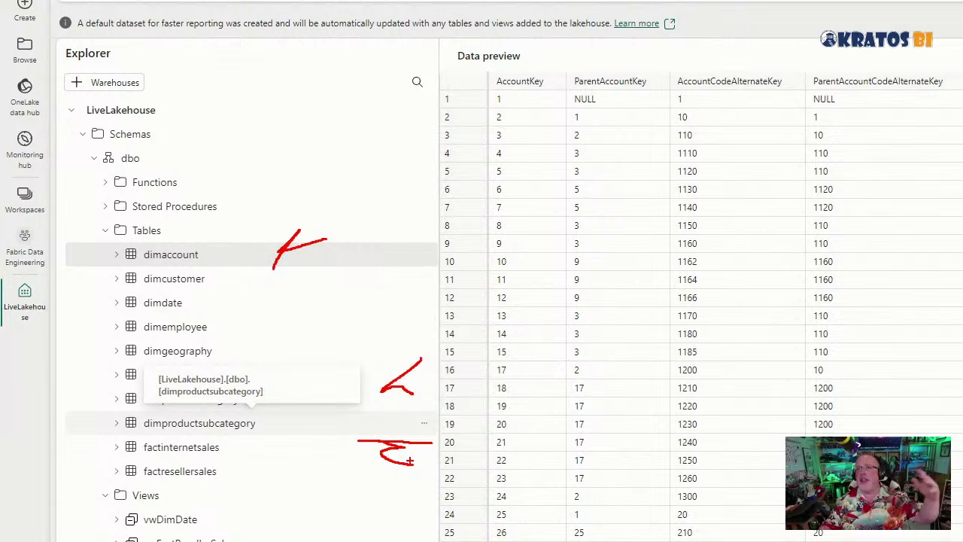
pyautogui.press('Escape')
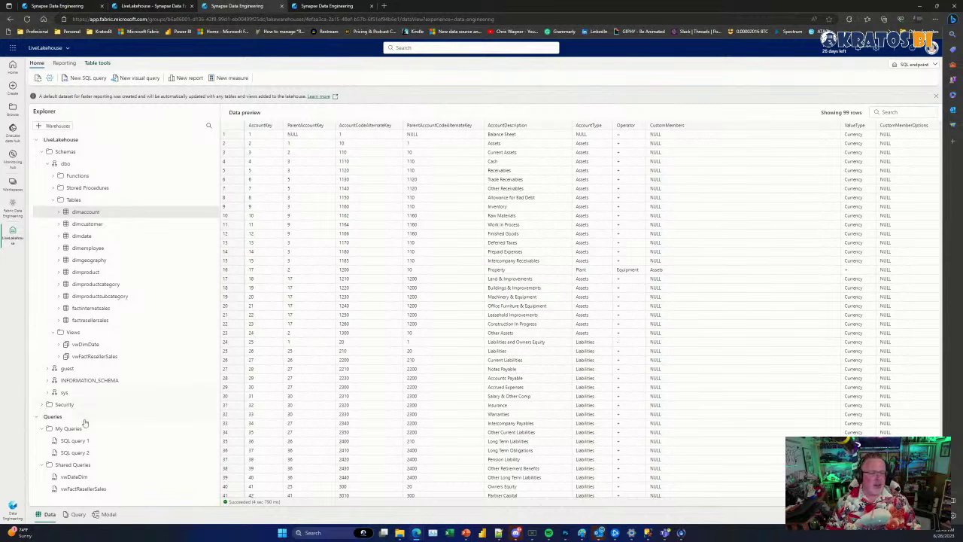
# Open the shared queries vwDateDim and vwFactResellerSales, enlarging the editor area to read the view definition
pyautogui.click(75, 477)
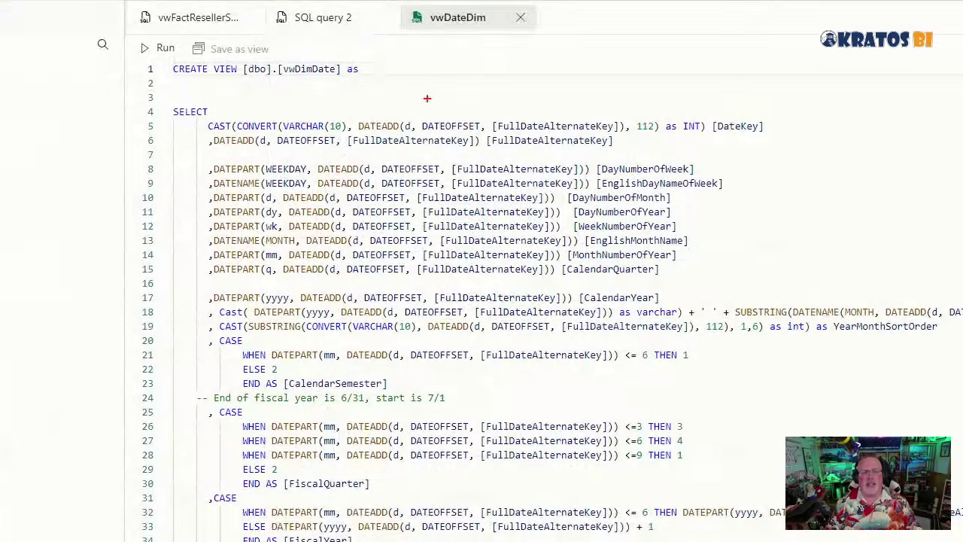
pyautogui.moveTo(625, 94); pyautogui.dragTo(604, 105)
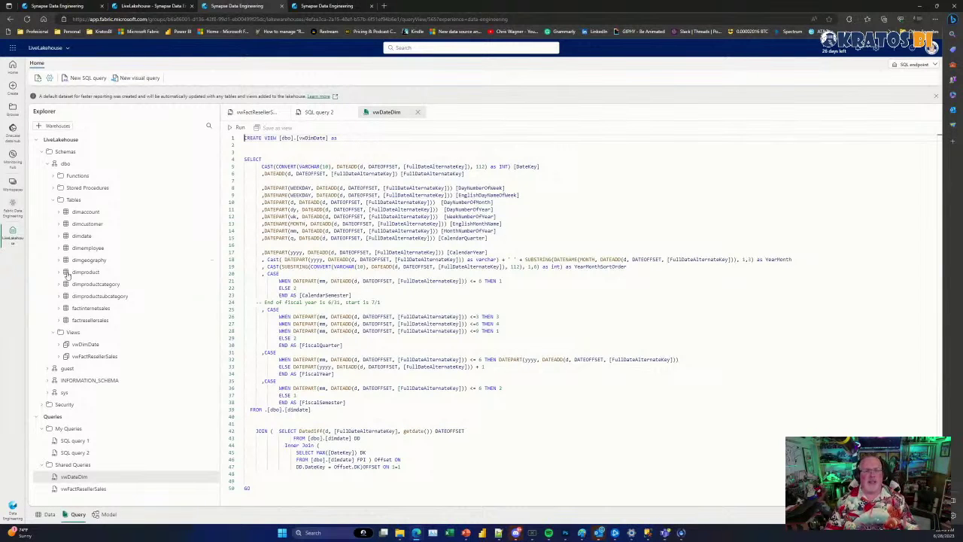
pyautogui.click(92, 489)
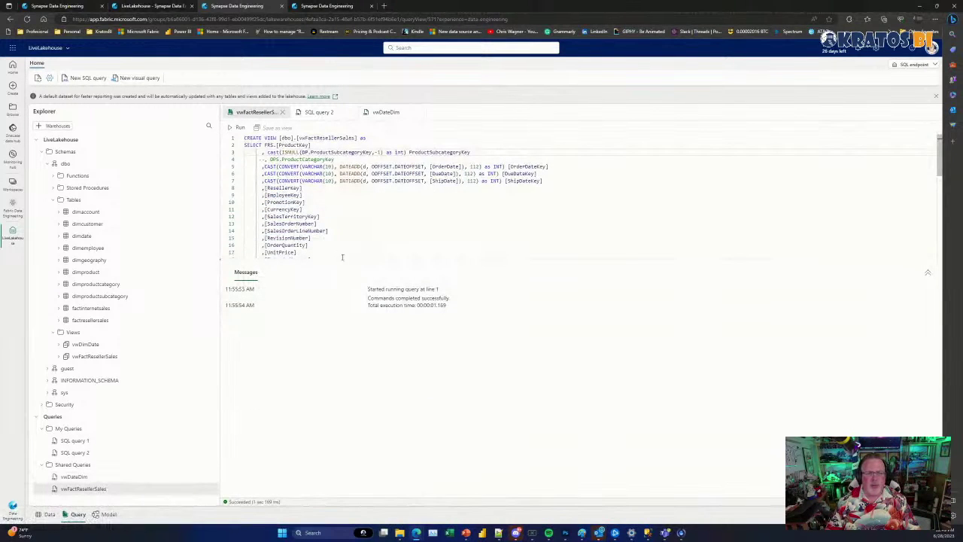
pyautogui.moveTo(355, 259); pyautogui.dragTo(356, 388)
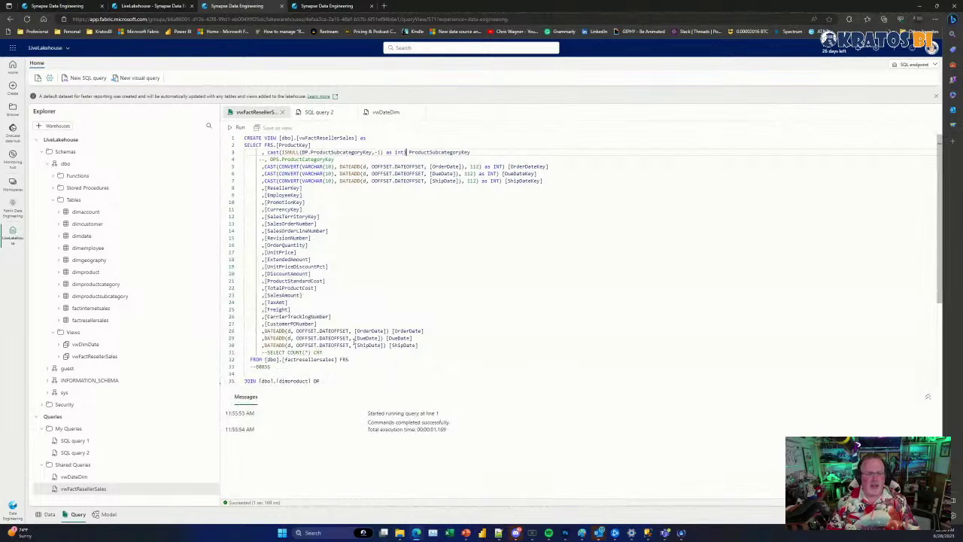
pyautogui.hotkey('ctrl', '1')
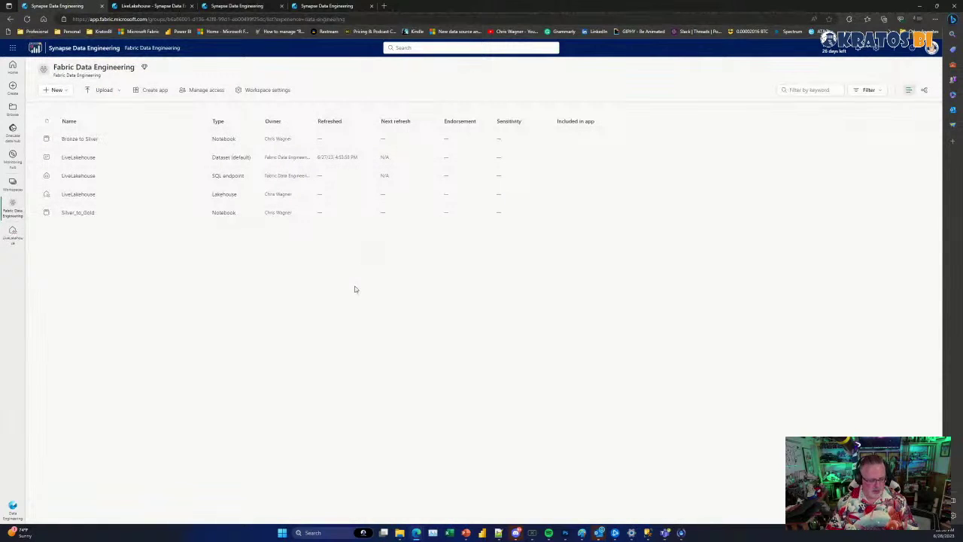
pyautogui.click(154, 6)
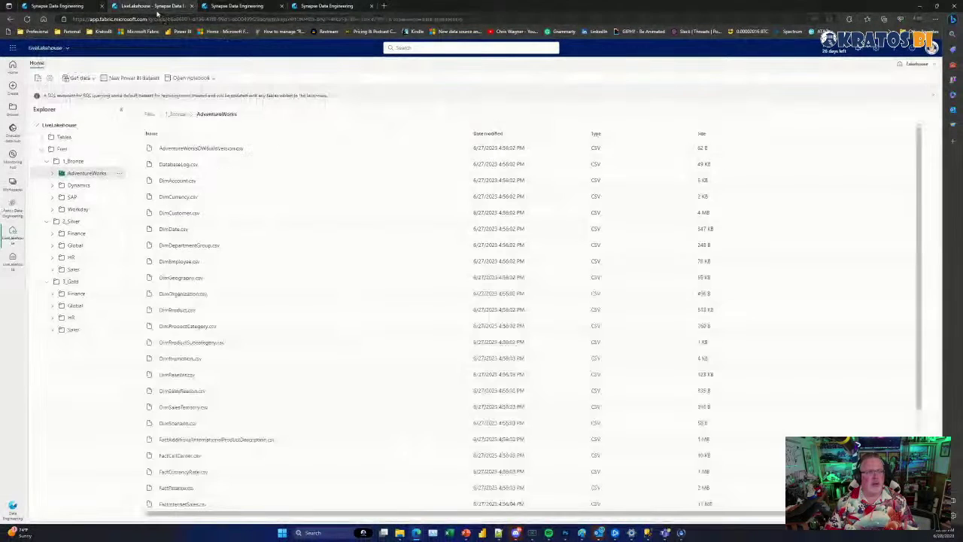
pyautogui.click(237, 7)
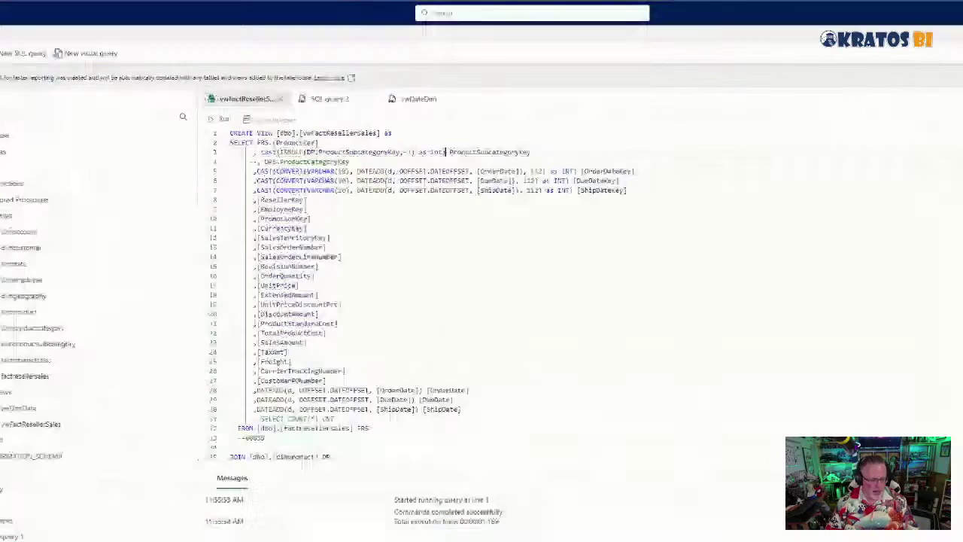
pyautogui.moveTo(530, 121)
pyautogui.mouseDown()
pyautogui.moveTo(471, 119)
pyautogui.moveTo(503, 159)
pyautogui.mouseUp()
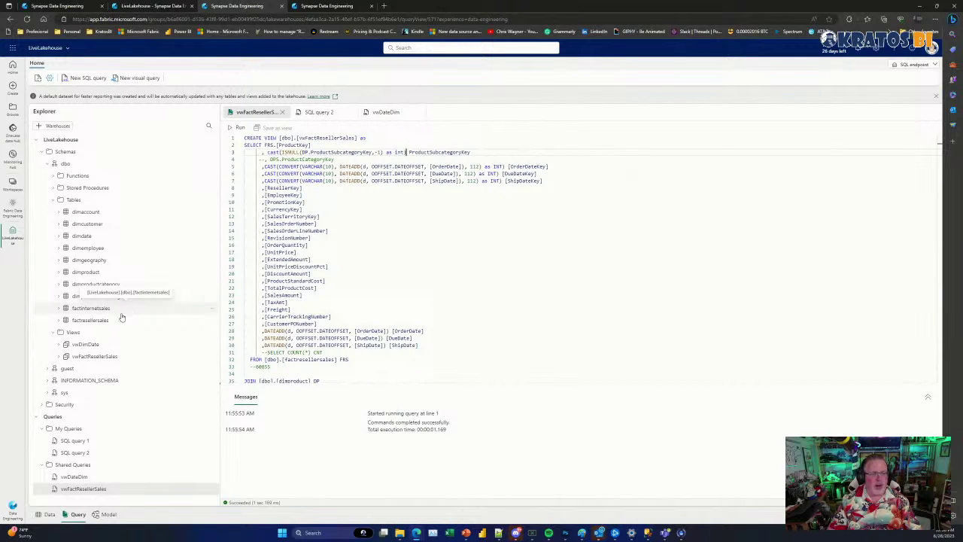
# Preview the factresellersales table, check the options it offers, and preview the dimproductcategory table
pyautogui.click(212, 314)
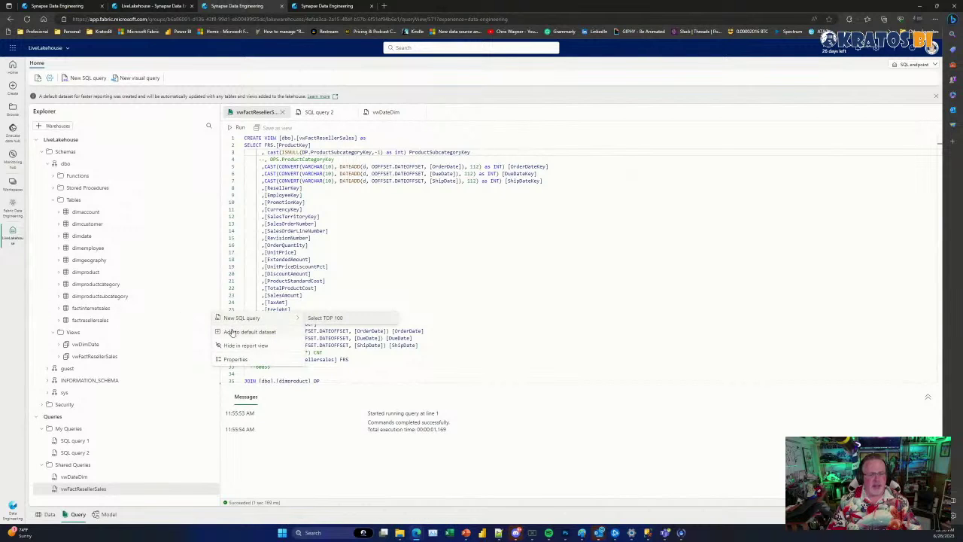
pyautogui.click(186, 319)
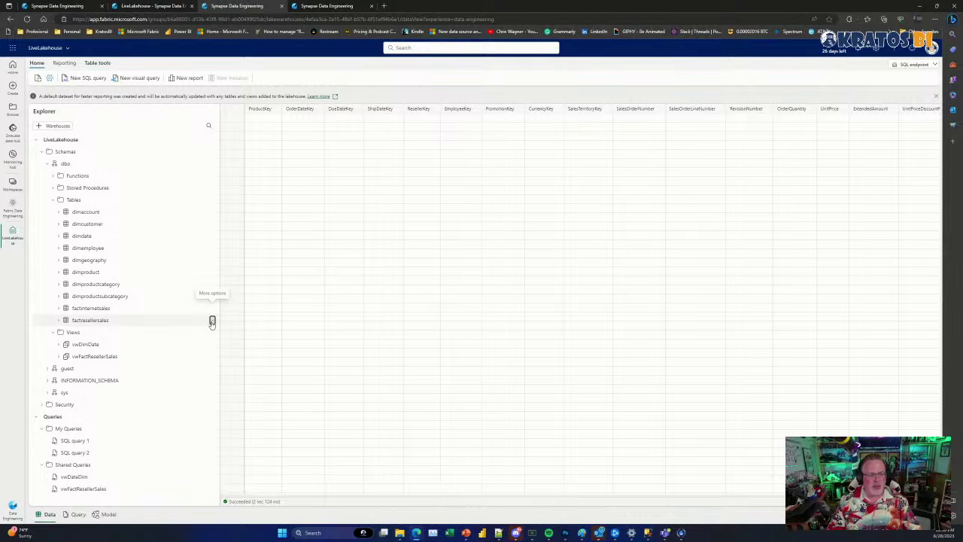
pyautogui.click(213, 322)
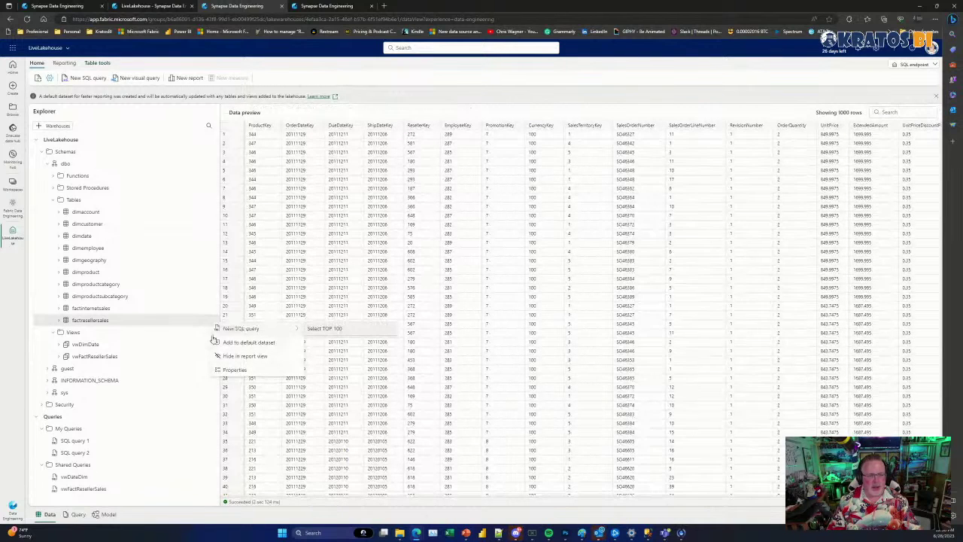
pyautogui.click(188, 338)
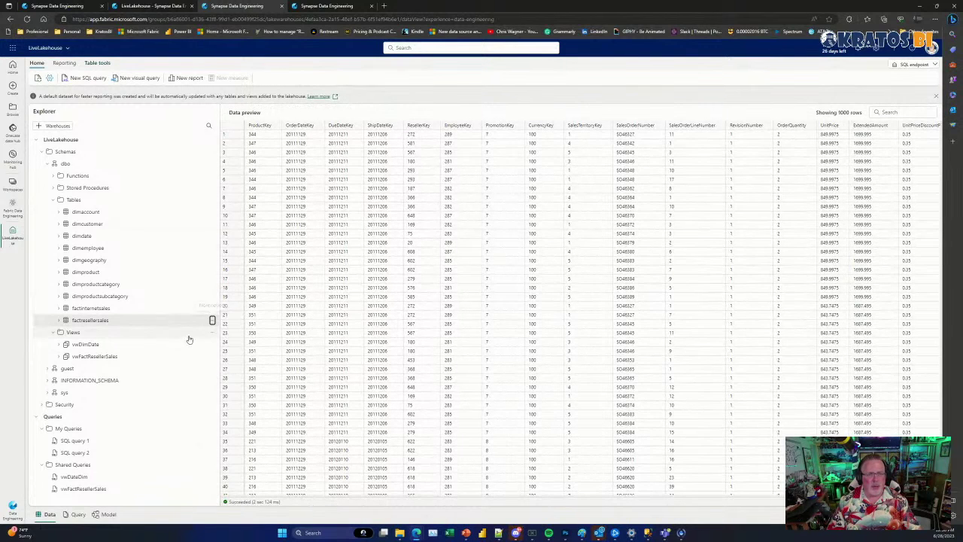
pyautogui.click(140, 247)
pyautogui.click(127, 286)
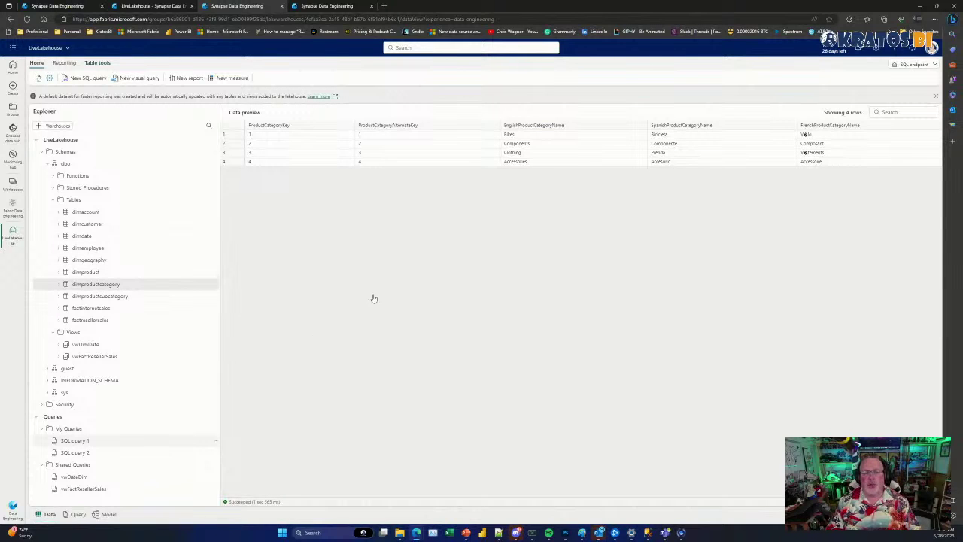
# Open SQL query 1 and SQL query 2 from My Queries and review their statements against vwFactResellerSales
pyautogui.click(176, 439)
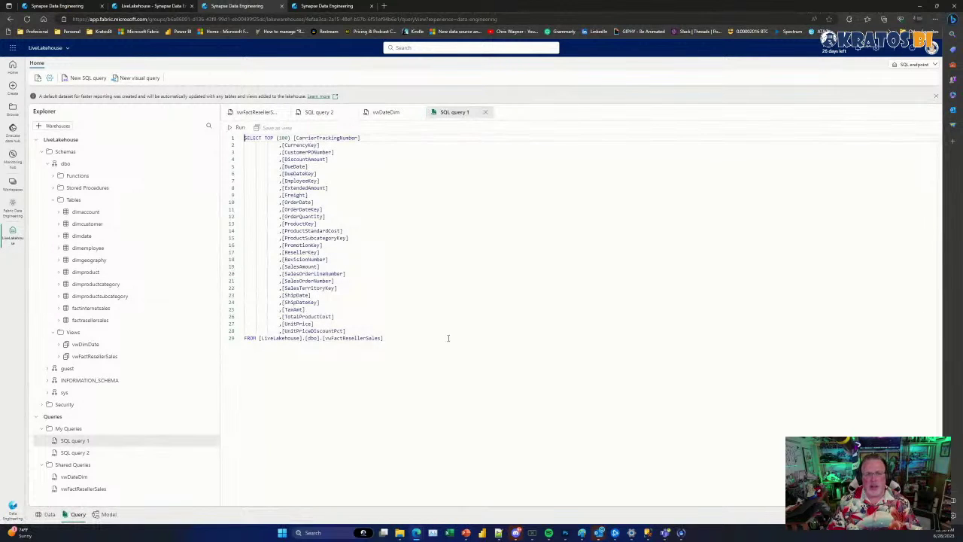
pyautogui.moveTo(448, 338); pyautogui.dragTo(331, 173)
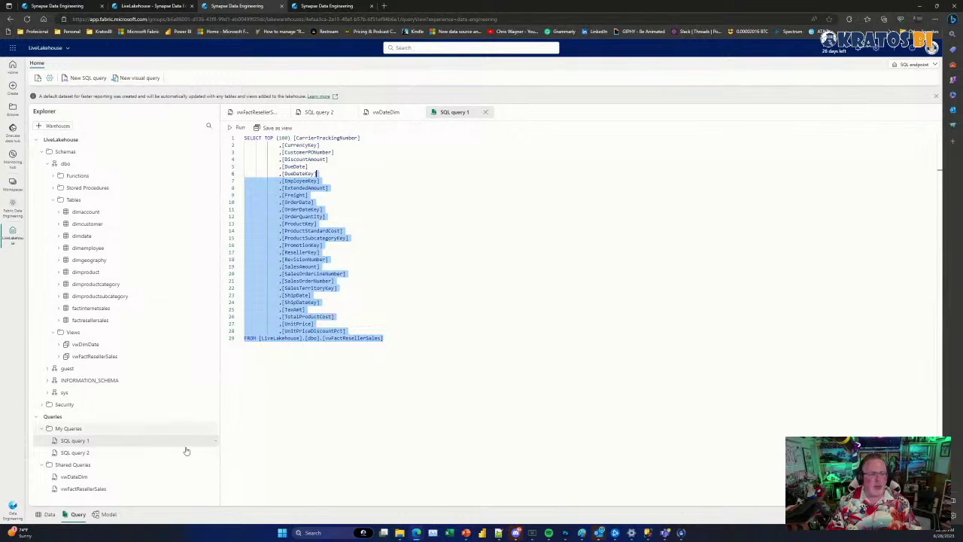
pyautogui.click(155, 452)
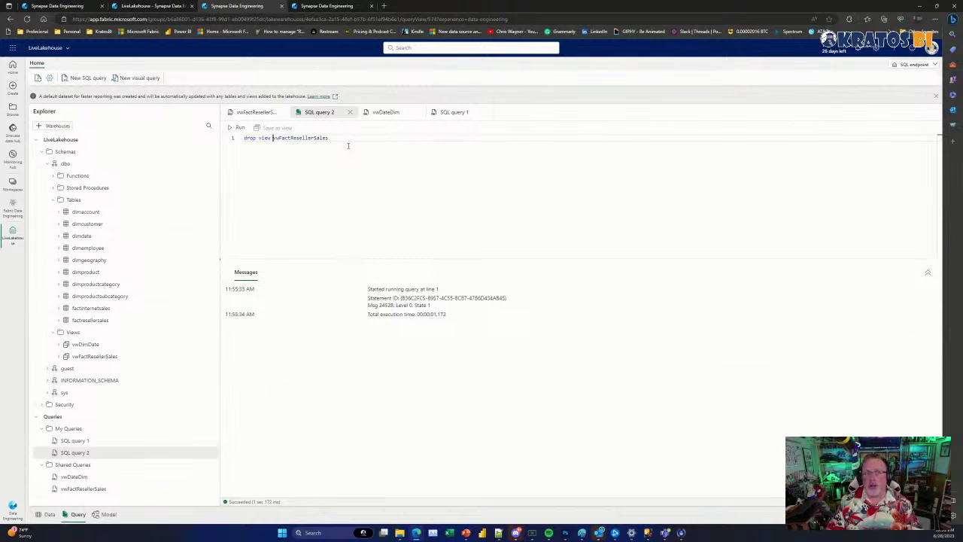
pyautogui.hotkey('ctrl', '1')
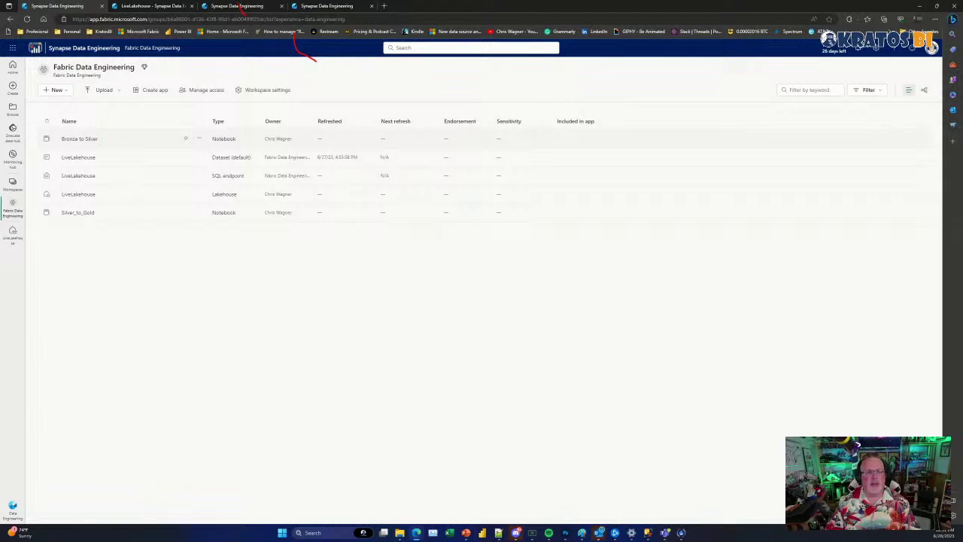
pyautogui.click(237, 6)
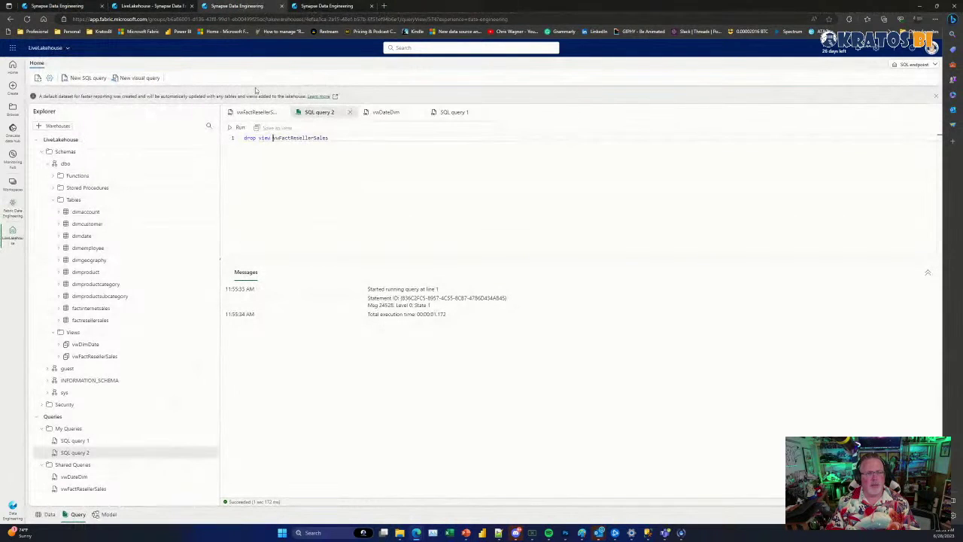
pyautogui.moveTo(381, 137)
pyautogui.mouseDown()
pyautogui.moveTo(353, 137)
pyautogui.moveTo(356, 152)
pyautogui.mouseUp()
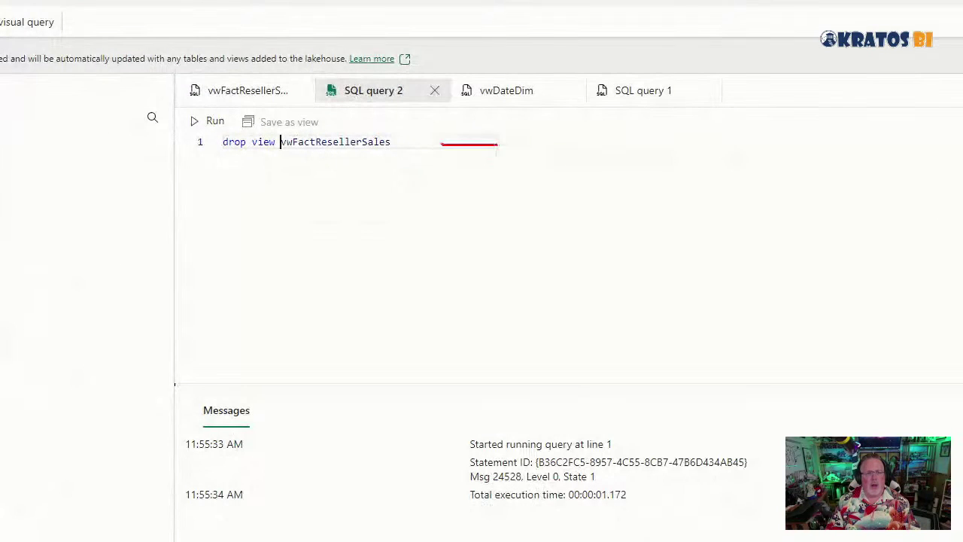
pyautogui.press('Escape')
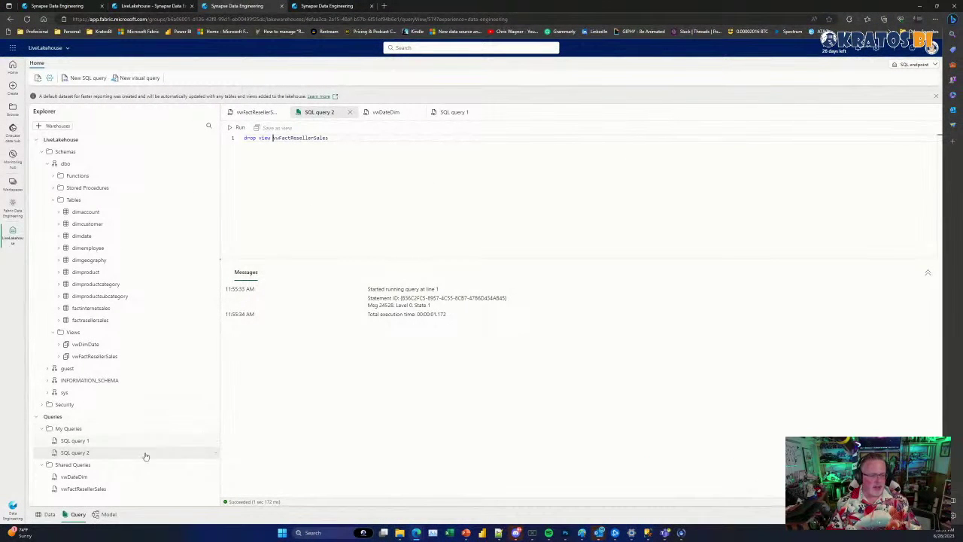
# Reopen vwDateDim and vwFactResellerSales from Shared Queries and compare them with the views in the dbo schema
pyautogui.click(123, 479)
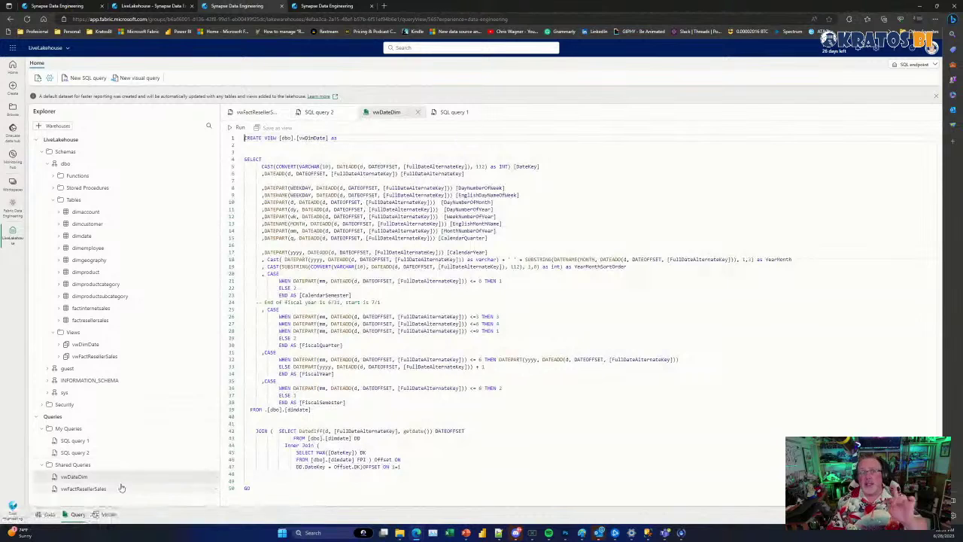
pyautogui.click(121, 488)
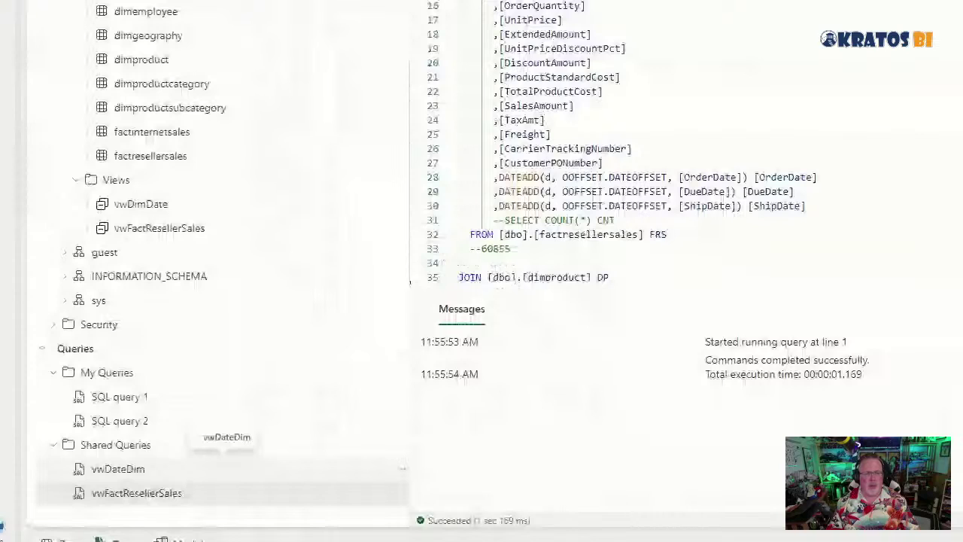
pyautogui.moveTo(346, 192)
pyautogui.mouseDown()
pyautogui.moveTo(286, 194)
pyautogui.moveTo(310, 217)
pyautogui.mouseUp()
pyautogui.moveTo(393, 418)
pyautogui.mouseDown()
pyautogui.moveTo(356, 444)
pyautogui.moveTo(389, 463)
pyautogui.mouseUp()
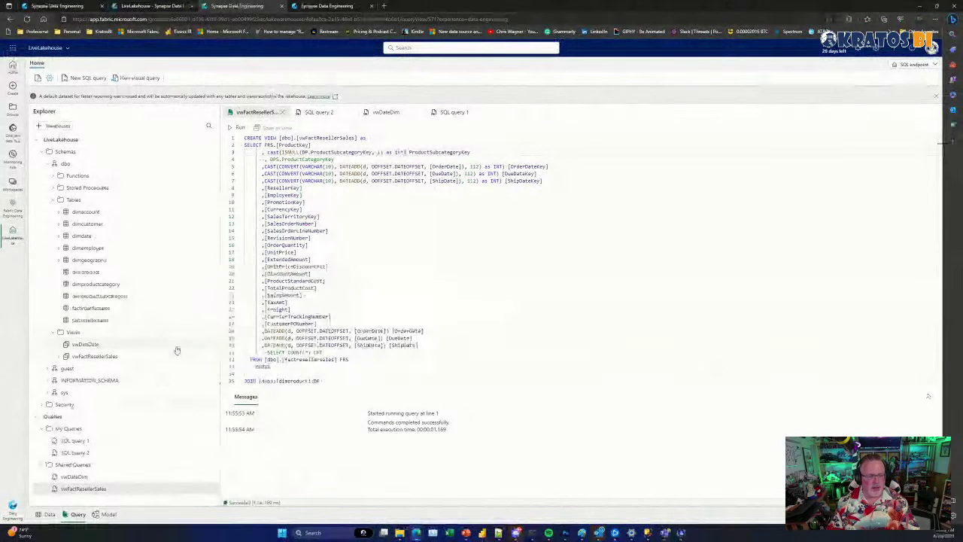
# Preview the vwDimDate and vwFactResellerSales views in the dbo schema and check the options each one offers
pyautogui.click(213, 349)
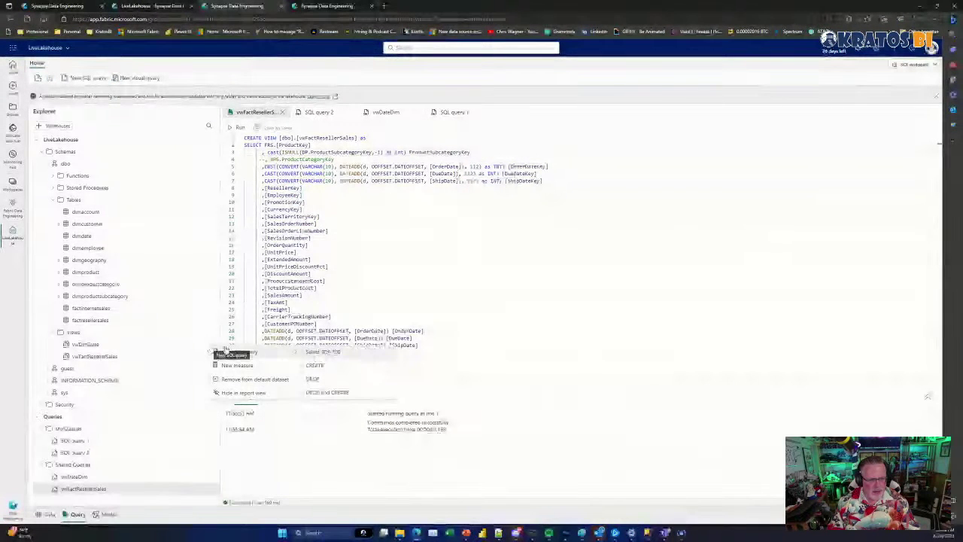
pyautogui.click(238, 353)
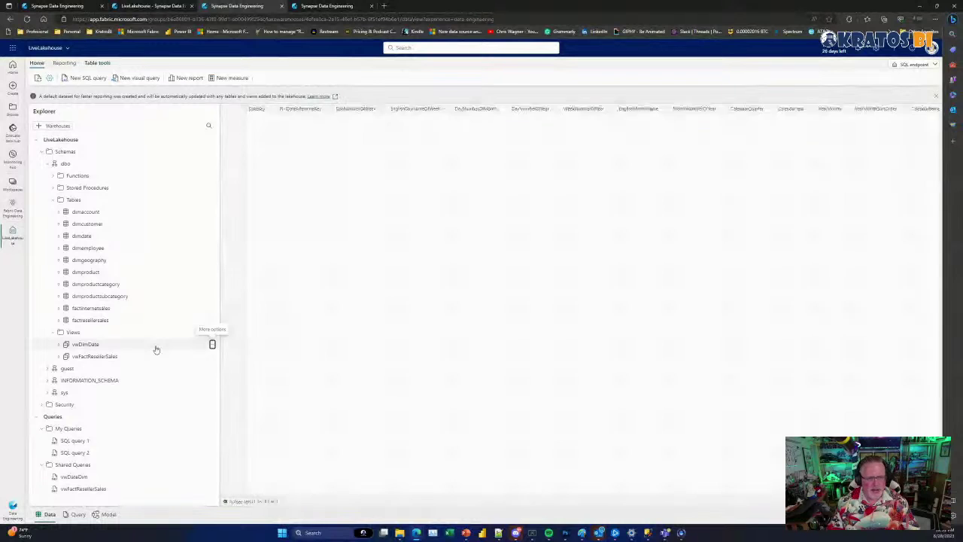
pyautogui.click(153, 360)
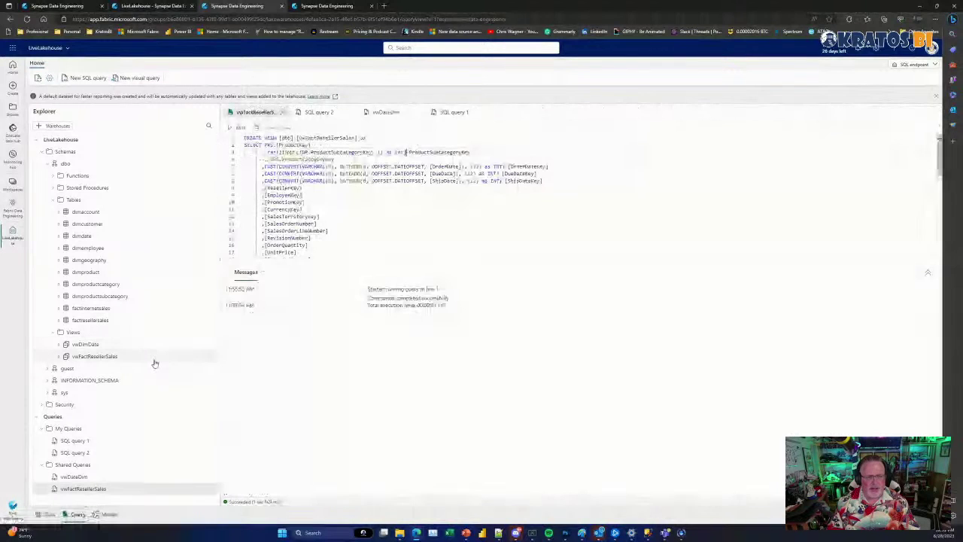
pyautogui.click(144, 357)
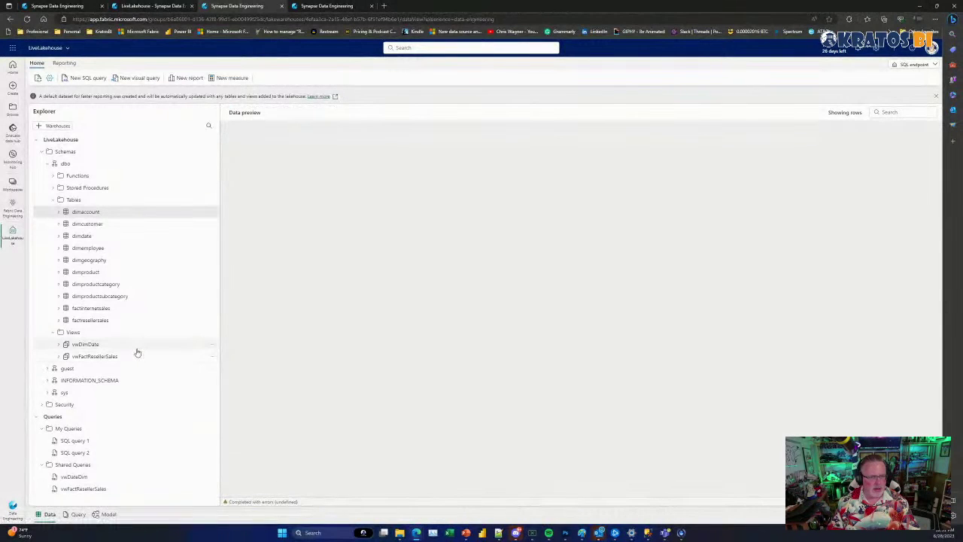
pyautogui.click(136, 354)
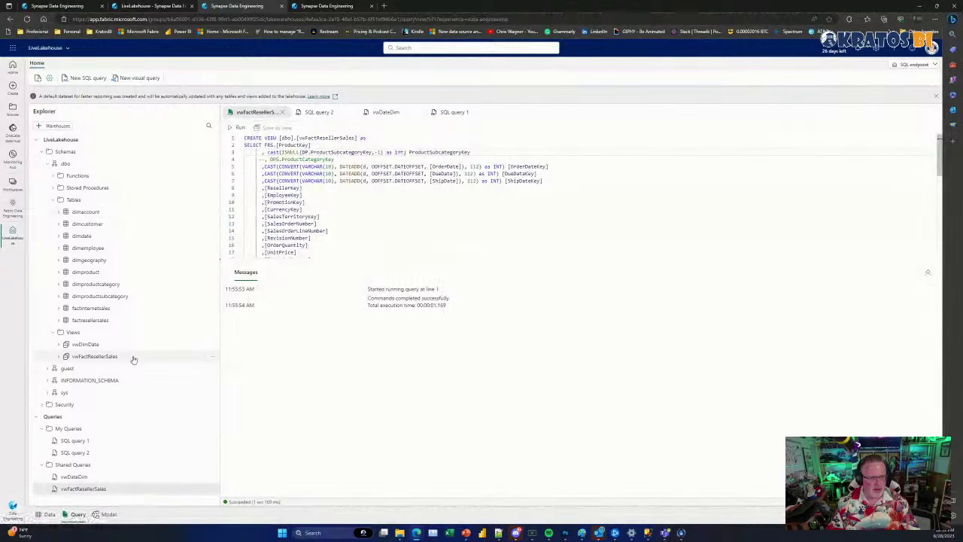
pyautogui.click(134, 357)
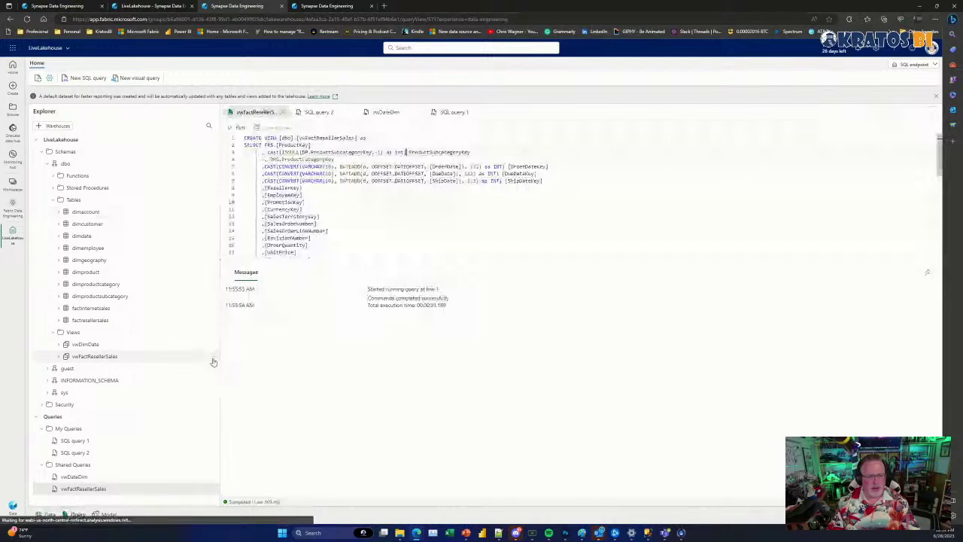
pyautogui.click(213, 357)
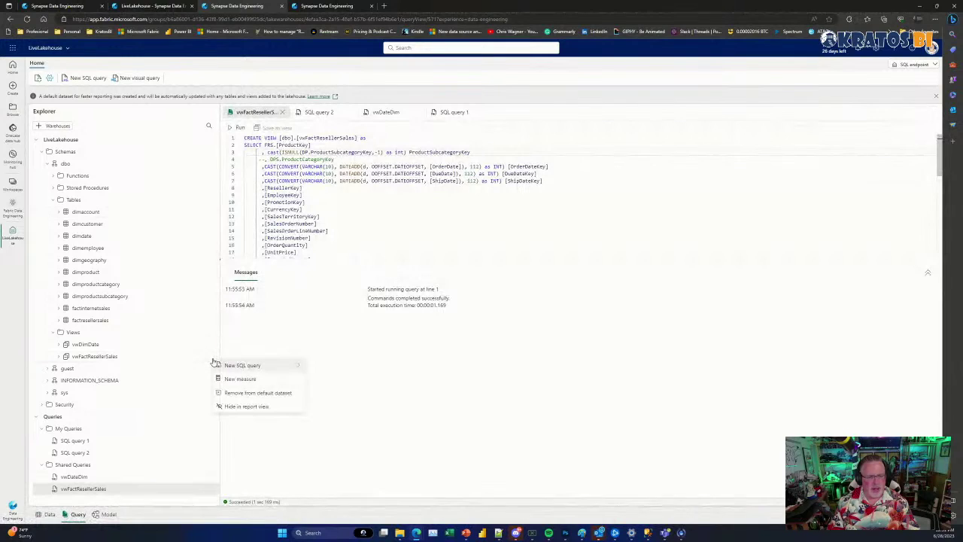
pyautogui.moveTo(214, 362)
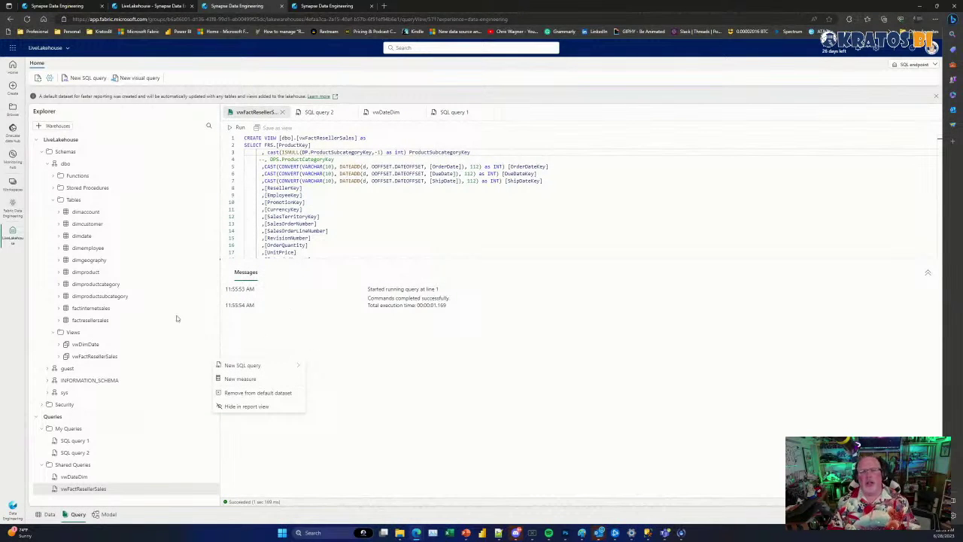
pyautogui.click(288, 343)
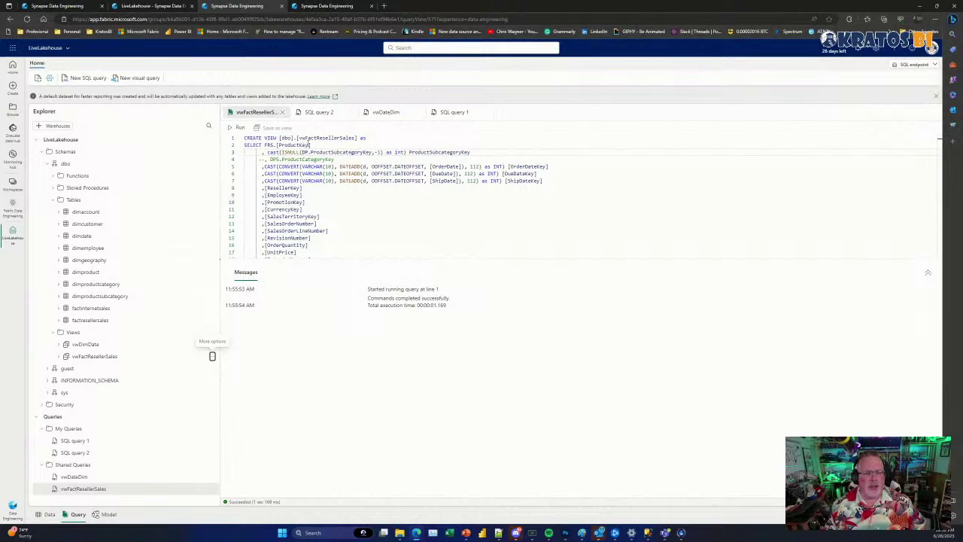
# Rearrange the dimproductcategory, dimproduct and vwFactResellerSales cards in the Reseller model layout and widen the vwFactResellerSales card slightly
pyautogui.click(328, 9)
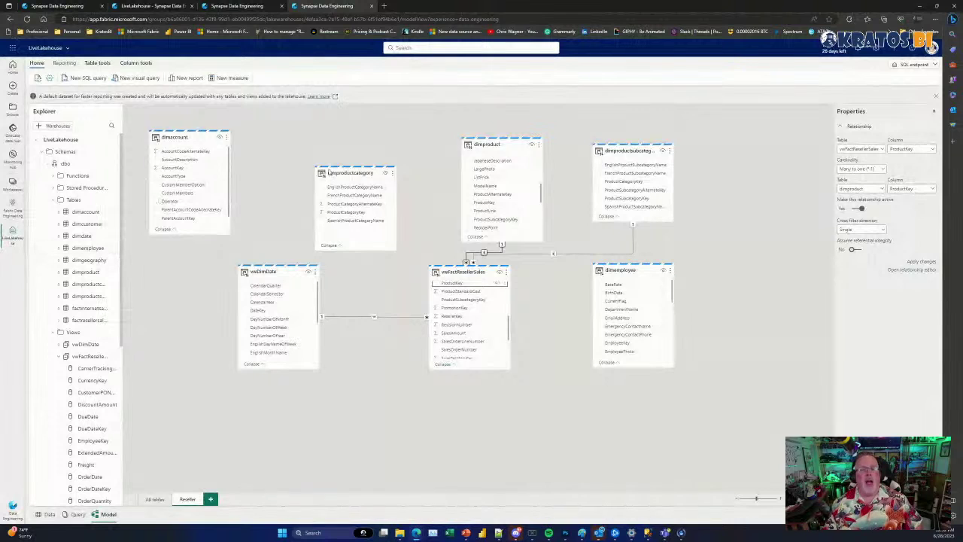
pyautogui.moveTo(343, 167); pyautogui.dragTo(319, 141)
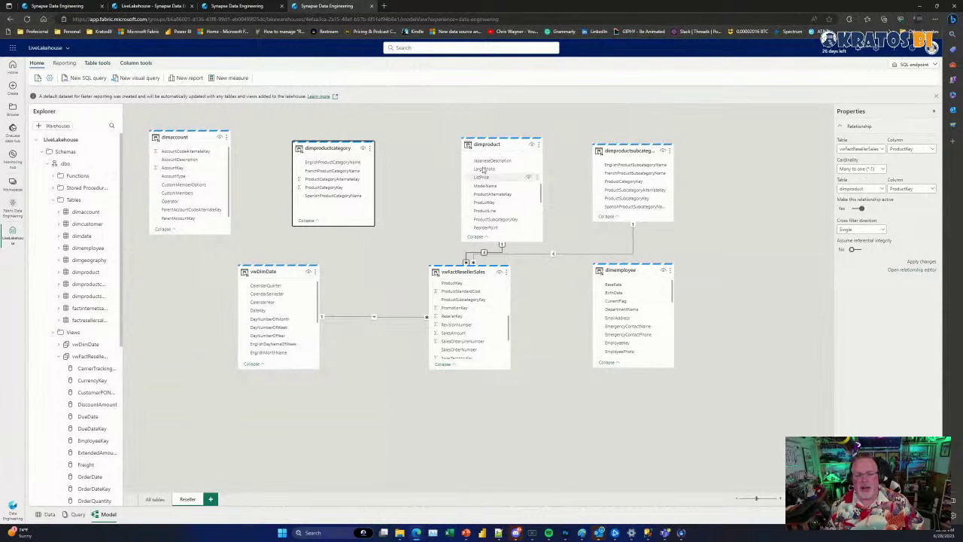
pyautogui.moveTo(487, 144); pyautogui.dragTo(441, 138)
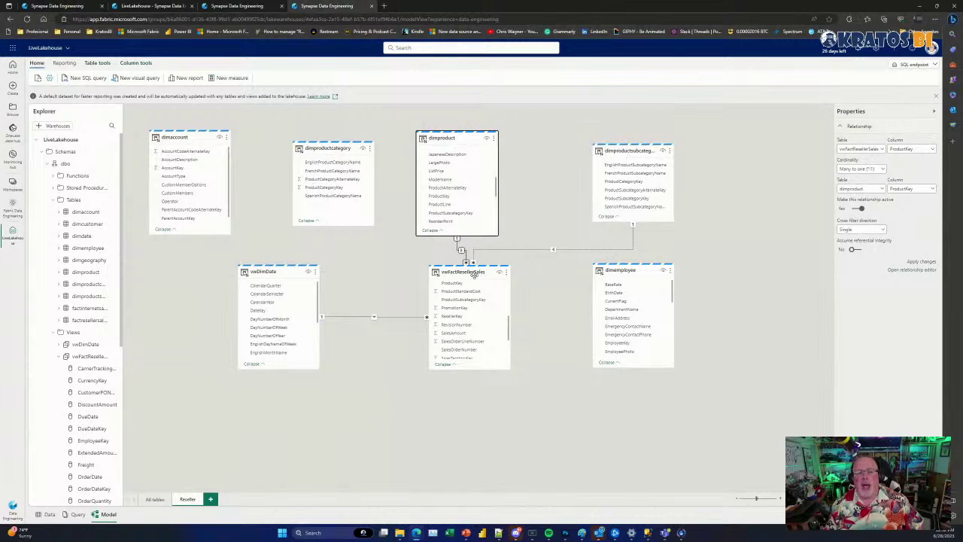
pyautogui.moveTo(466, 273); pyautogui.dragTo(469, 276)
pyautogui.moveTo(515, 324); pyautogui.dragTo(518, 323)
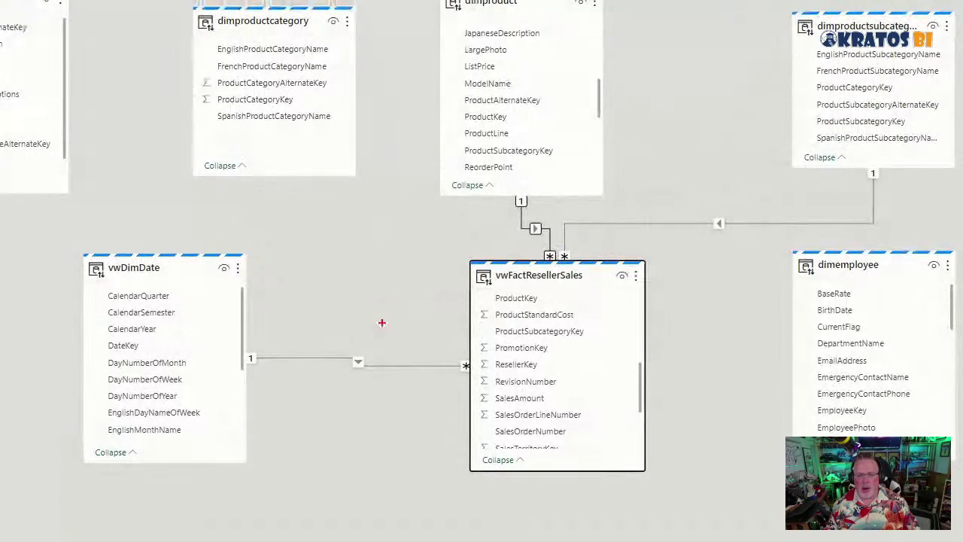
pyautogui.moveTo(367, 313)
pyautogui.mouseDown()
pyautogui.moveTo(455, 340)
pyautogui.moveTo(421, 294)
pyautogui.moveTo(444, 303)
pyautogui.mouseUp()
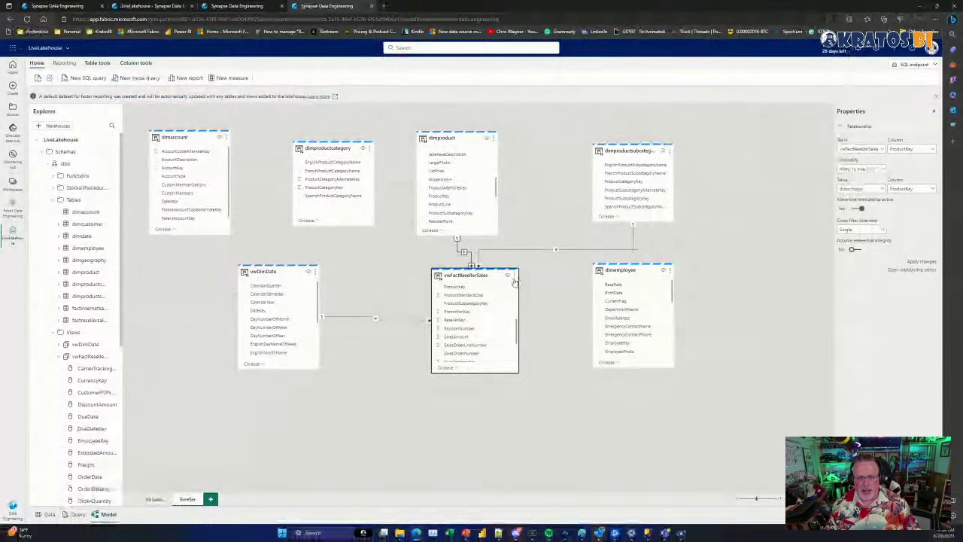
# Check the options offered for the vwFactResellerSales card in the model
pyautogui.click(515, 277)
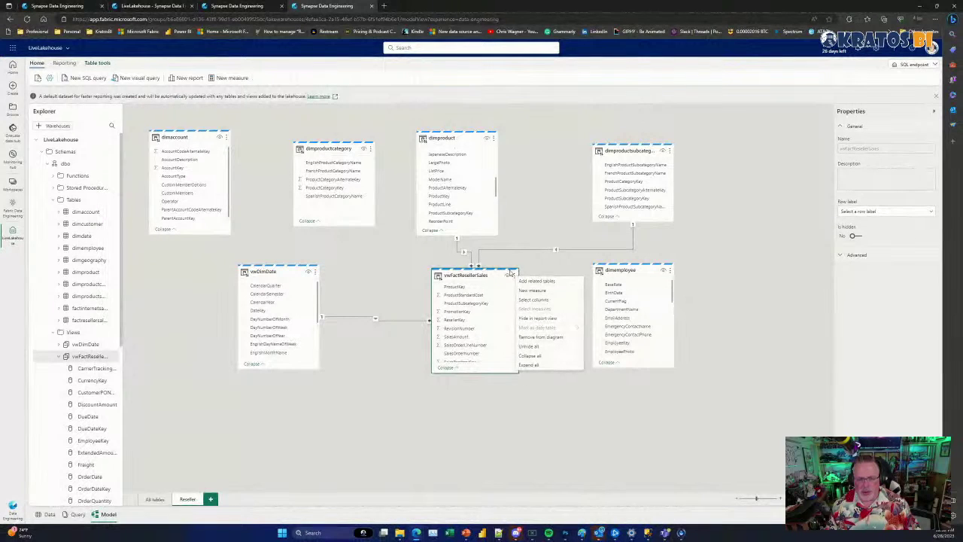
pyautogui.click(514, 276)
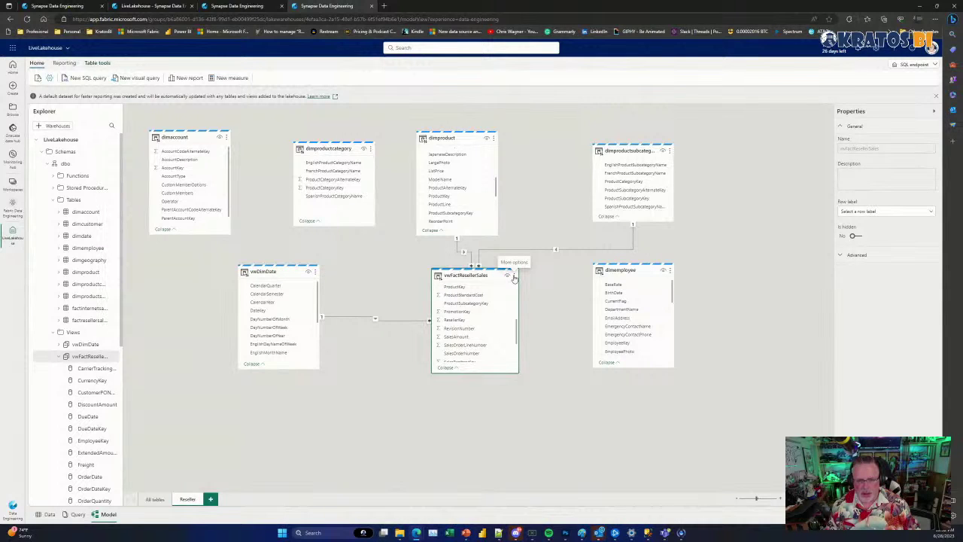
pyautogui.moveTo(499, 277)
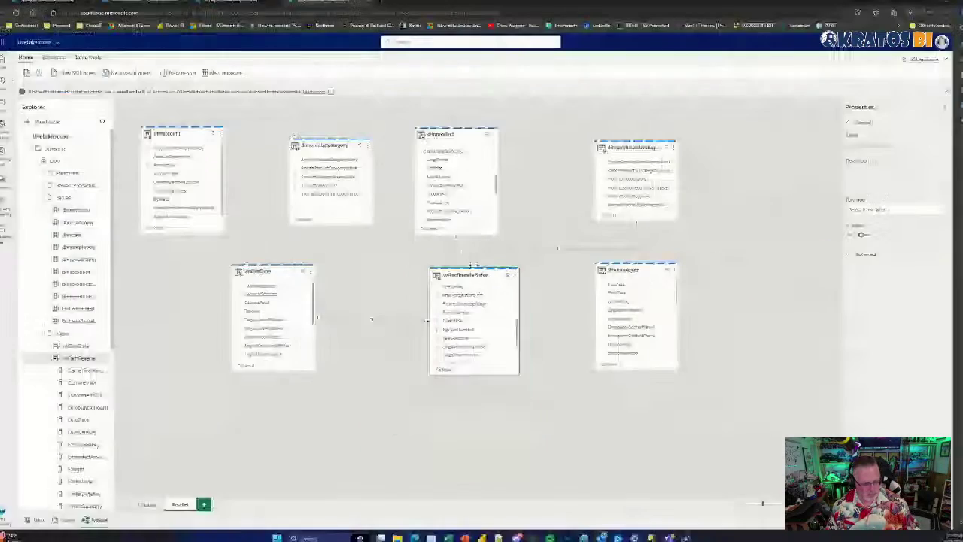
pyautogui.moveTo(488, 280)
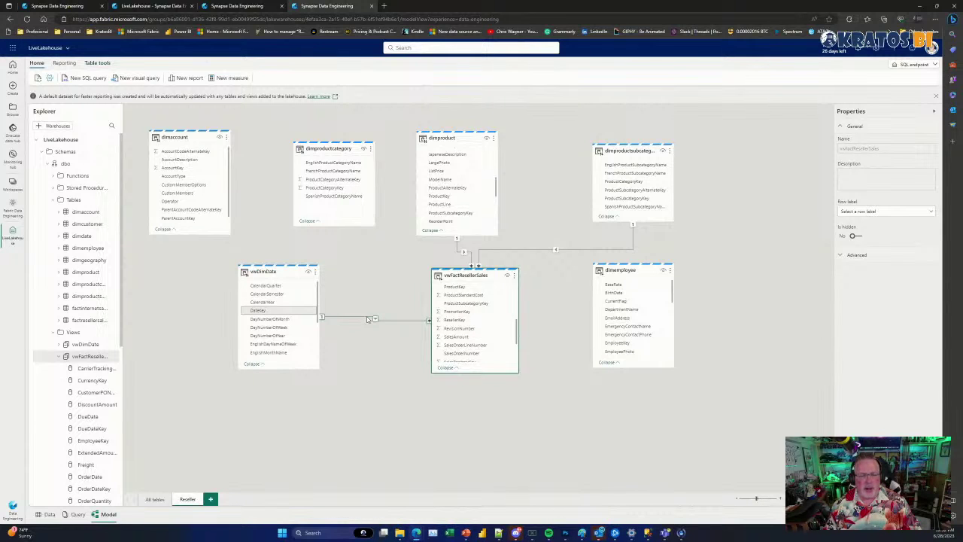
# Create an inactive many-to-one relationship from ShipDateKey in vwFactResellerSales to DateKey in vwDimDate with single cross-filter direction
pyautogui.scroll(-1, 449, 331)
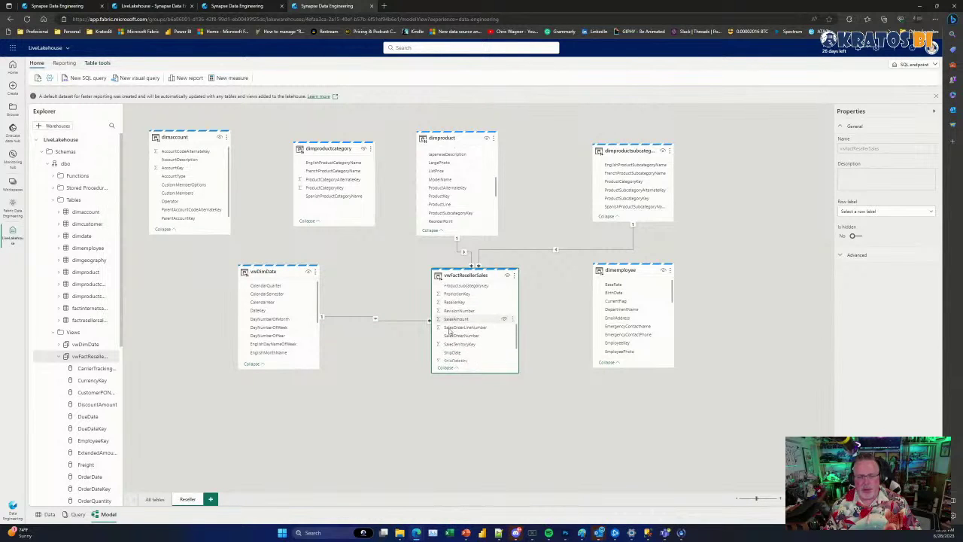
pyautogui.scroll(2, 449, 331)
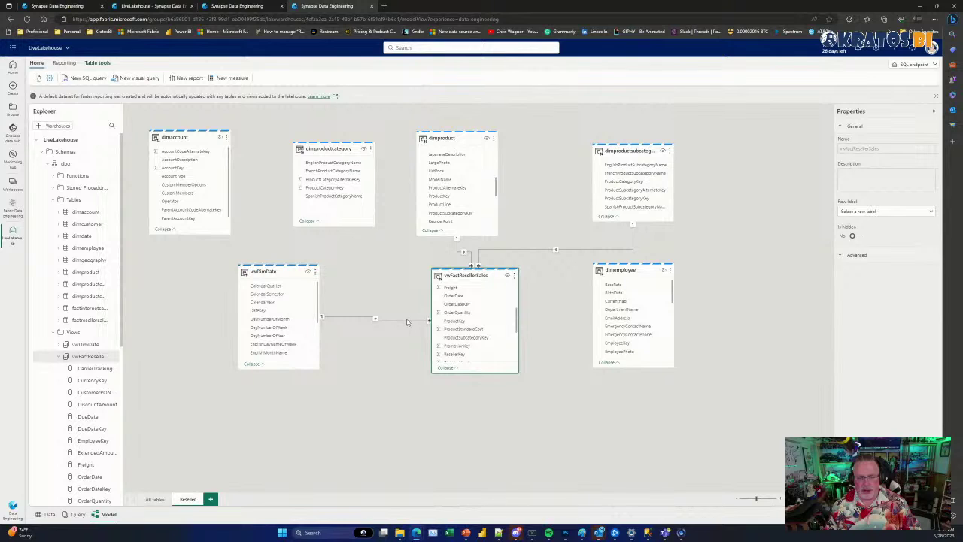
pyautogui.scroll(-3, 450, 331)
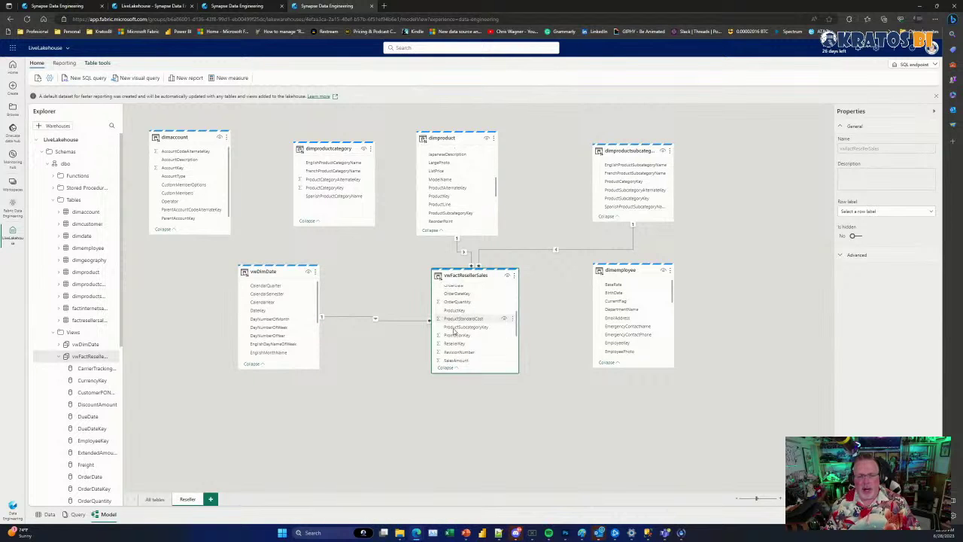
pyautogui.scroll(-1, 450, 338)
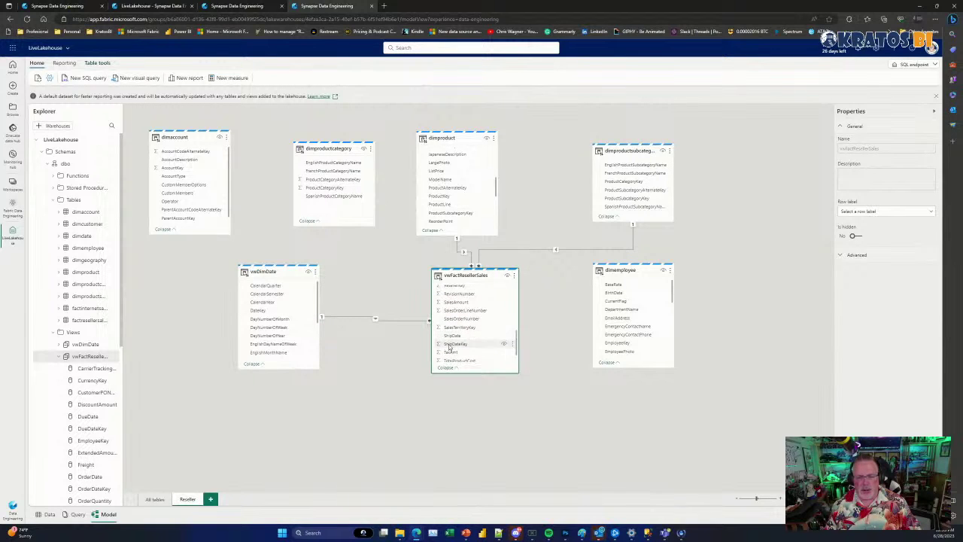
pyautogui.moveTo(450, 343); pyautogui.dragTo(307, 314)
pyautogui.moveTo(291, 310); pyautogui.dragTo(290, 309)
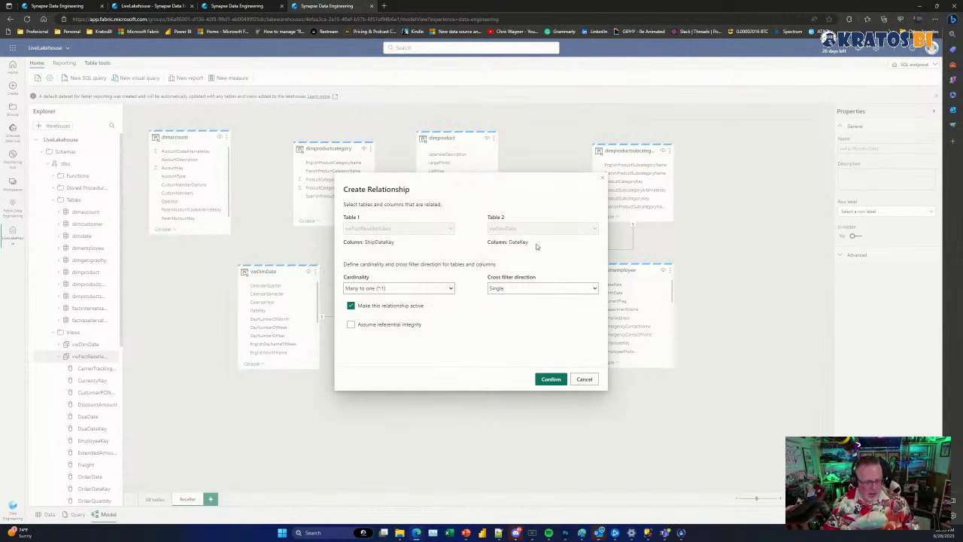
pyautogui.click(552, 379)
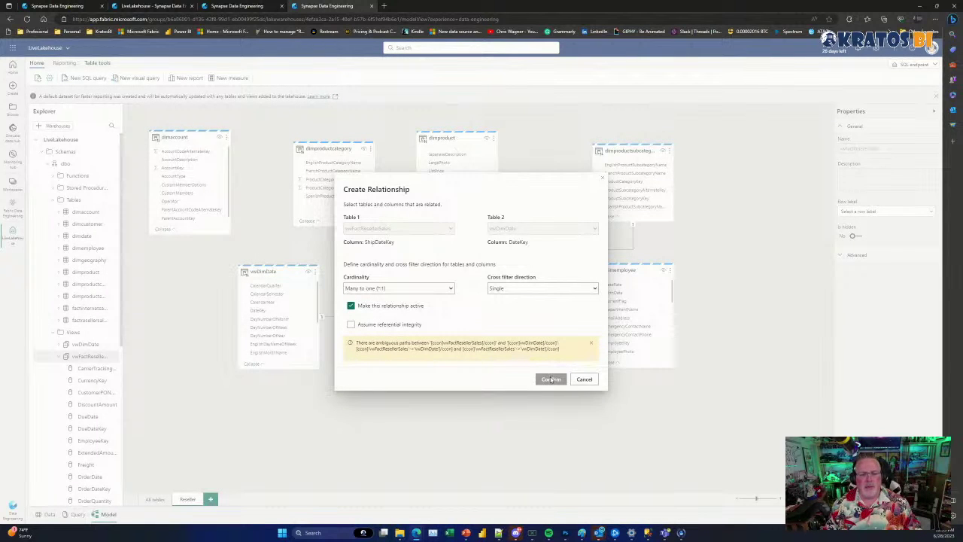
pyautogui.click(368, 307)
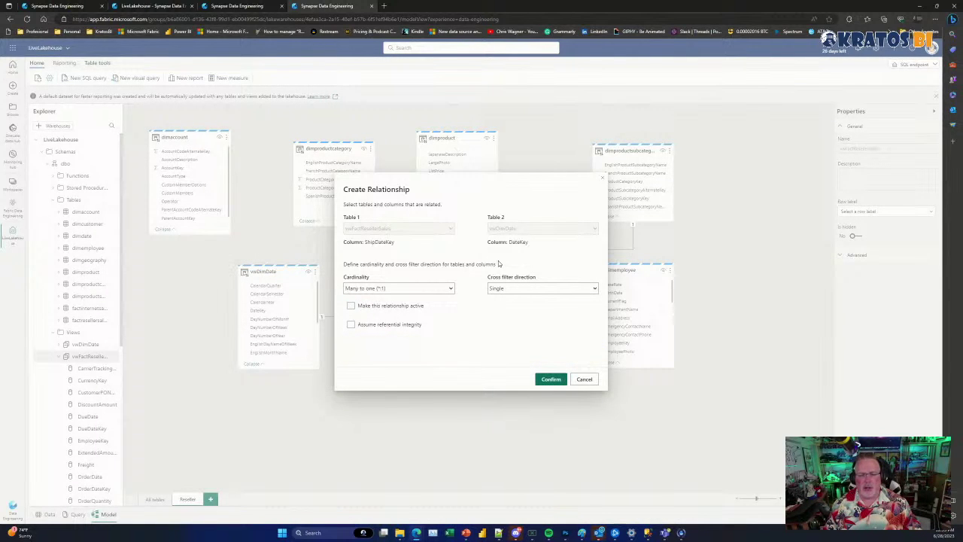
pyautogui.click(550, 378)
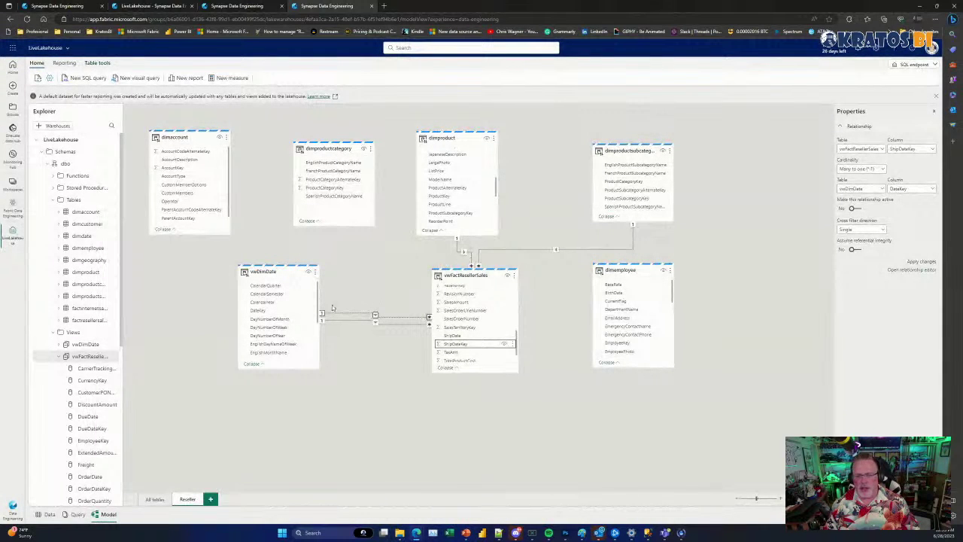
pyautogui.scroll(5, 516, 313)
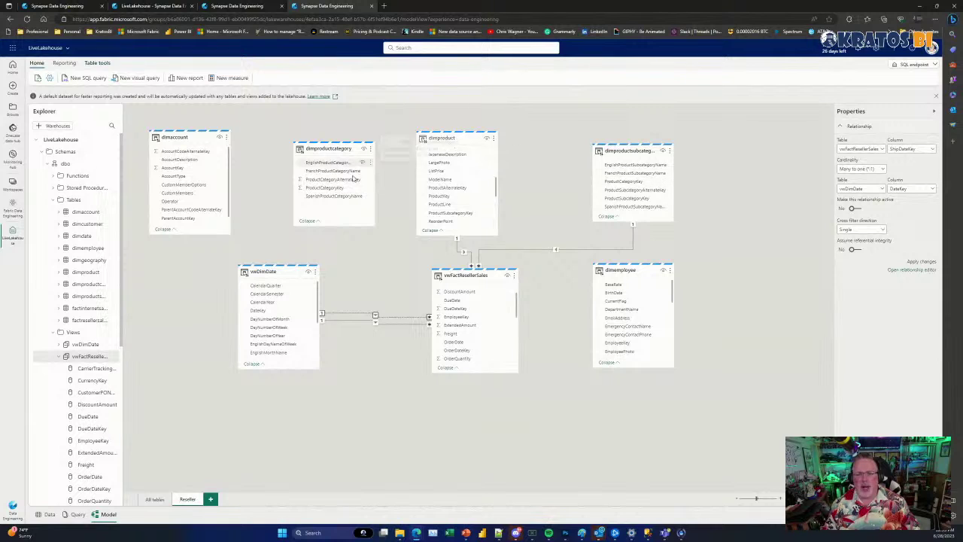
pyautogui.click(382, 257)
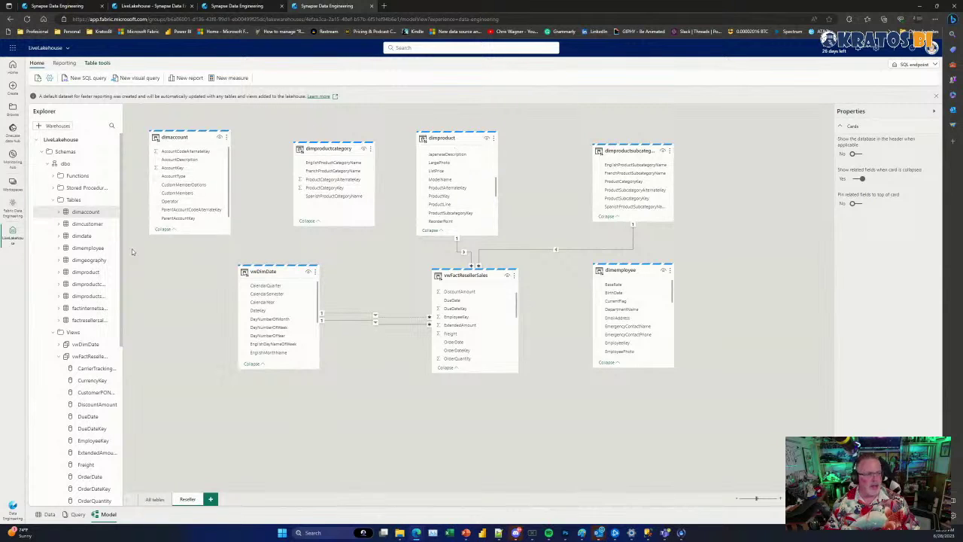
# Create a new report from the LiveLakehouse model, signing in with the first listed account
pyautogui.click(63, 63)
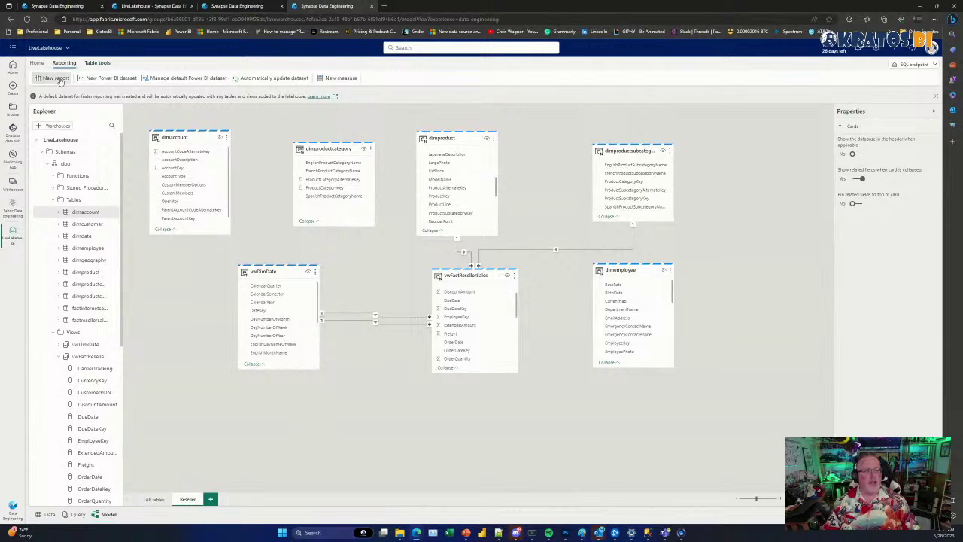
pyautogui.click(56, 78)
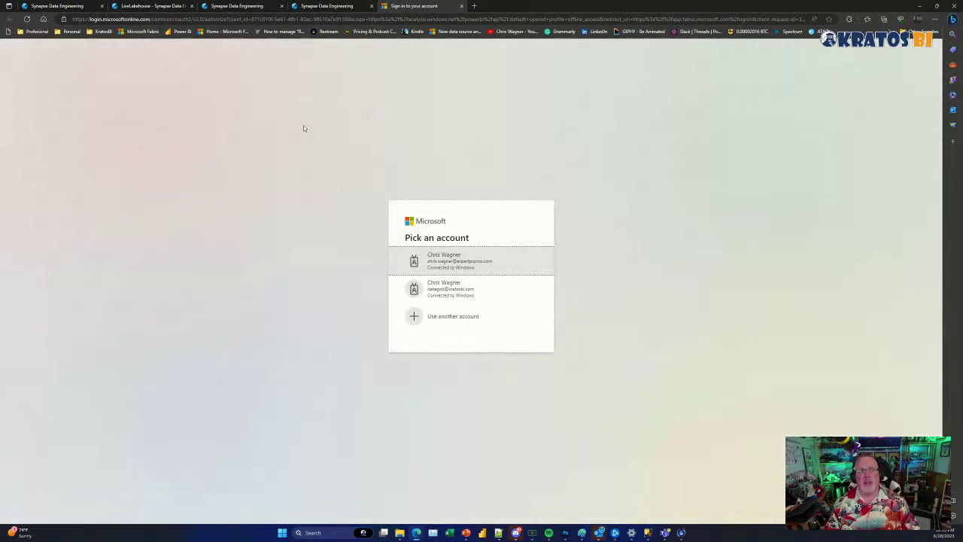
pyautogui.click(455, 261)
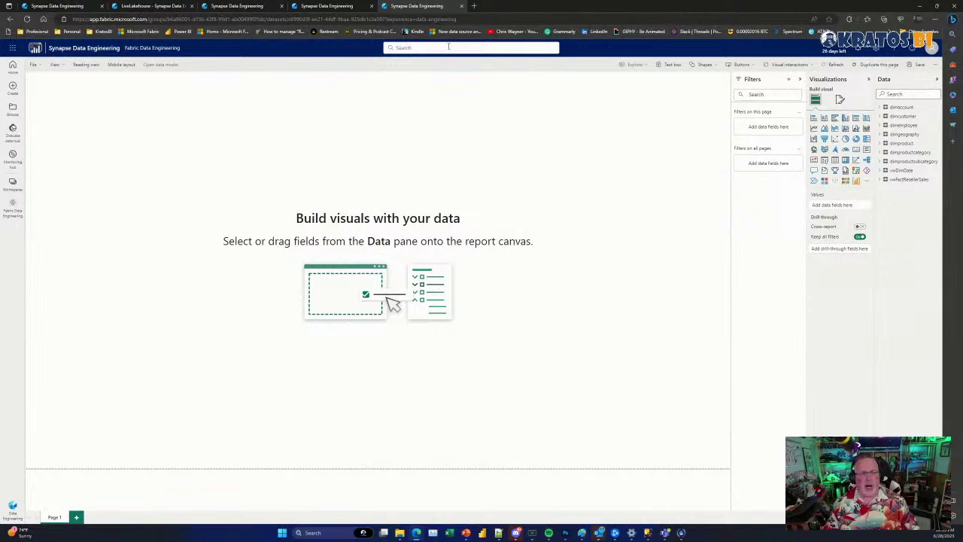
# Revisit the Reseller model, return to the new report and expand the vwFactResellerSales fields, widening the field list
pyautogui.click(333, 6)
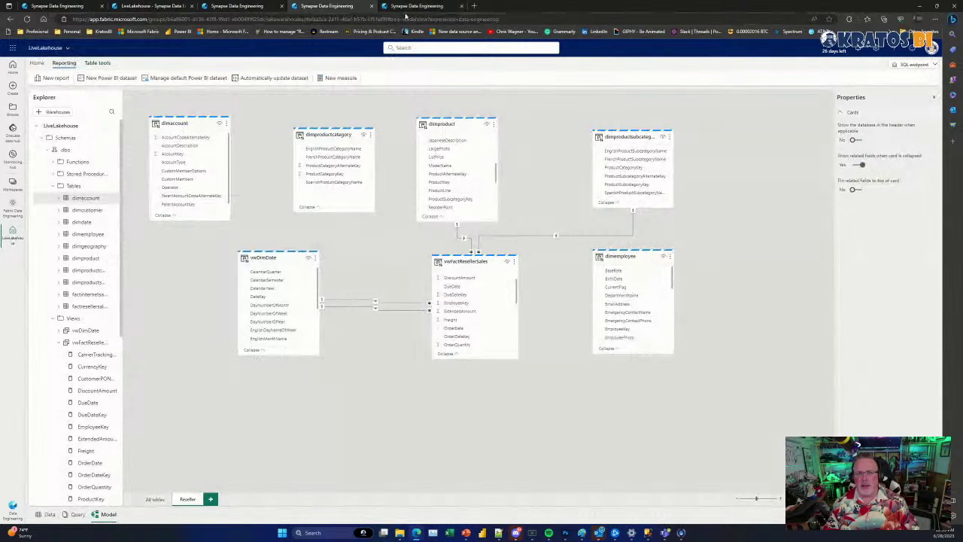
pyautogui.click(414, 6)
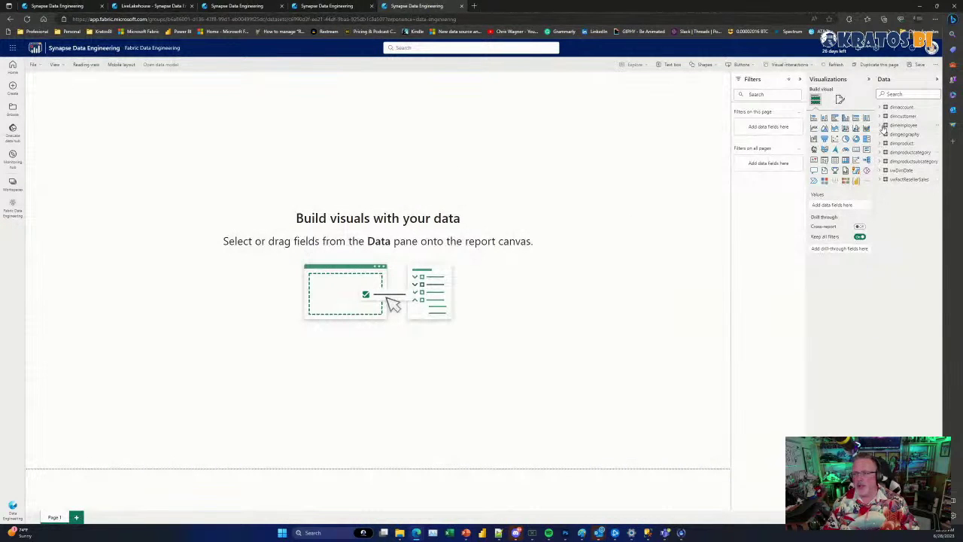
pyautogui.click(880, 181)
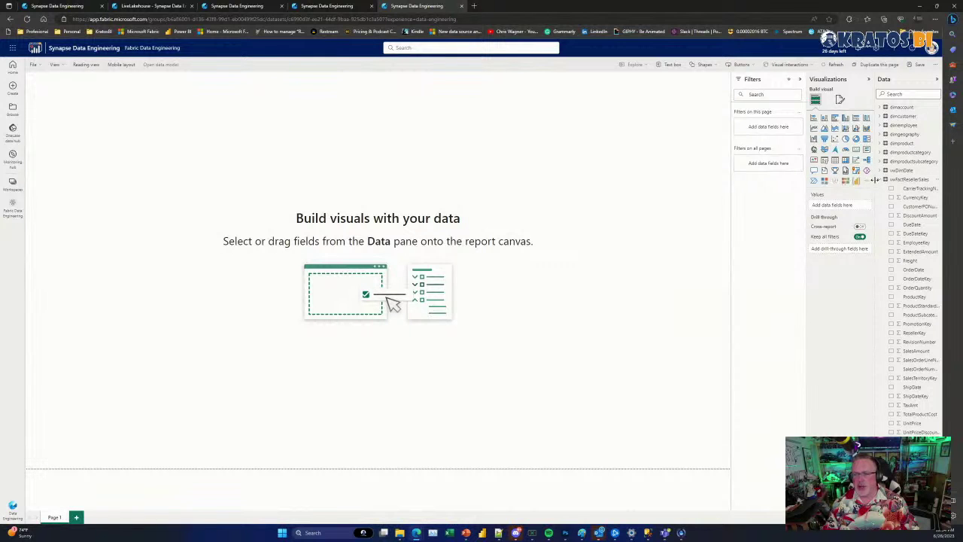
pyautogui.moveTo(875, 181); pyautogui.dragTo(788, 180)
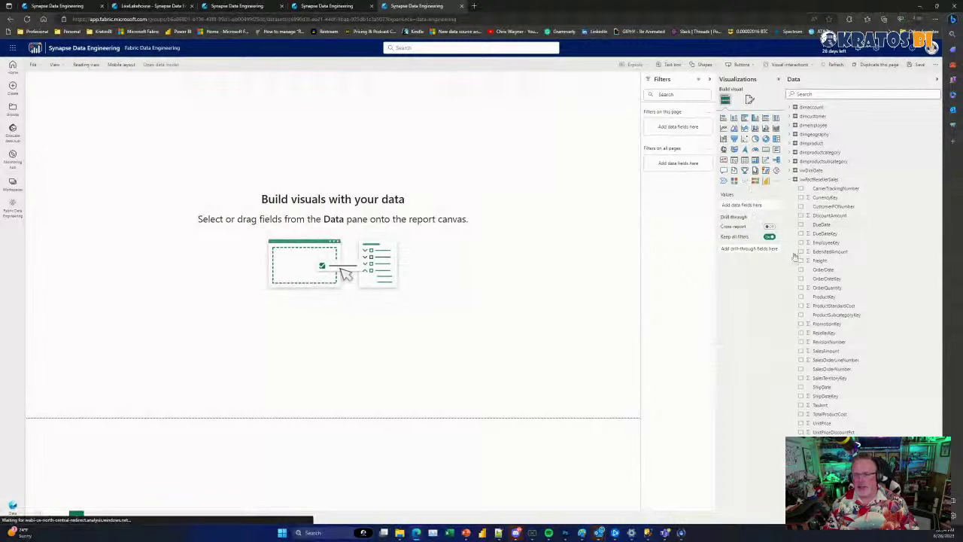
# Build a multi-row card with SalesAmount, TaxAmt and TotalProductCost, and make it a wide, short strip near the top of the report page
pyautogui.click(801, 351)
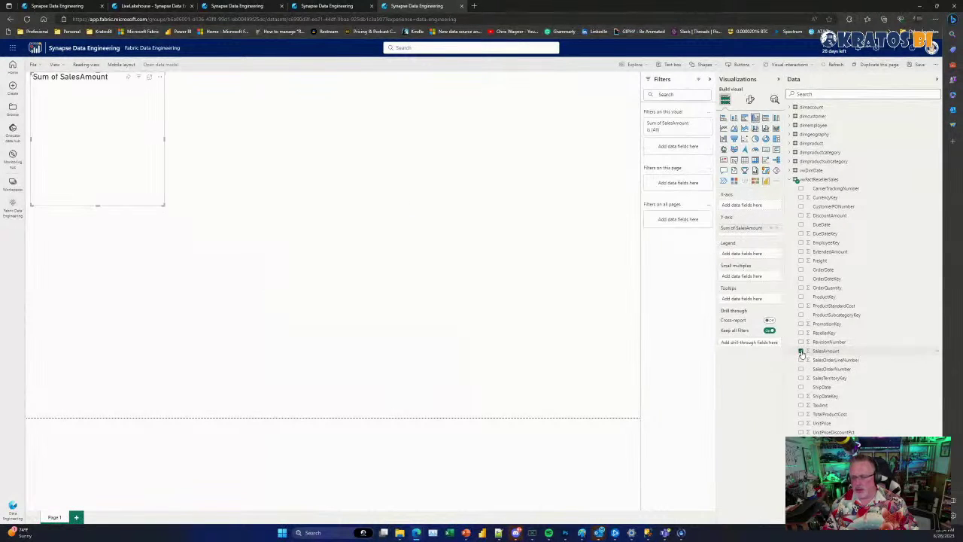
pyautogui.click(801, 404)
pyautogui.click(801, 413)
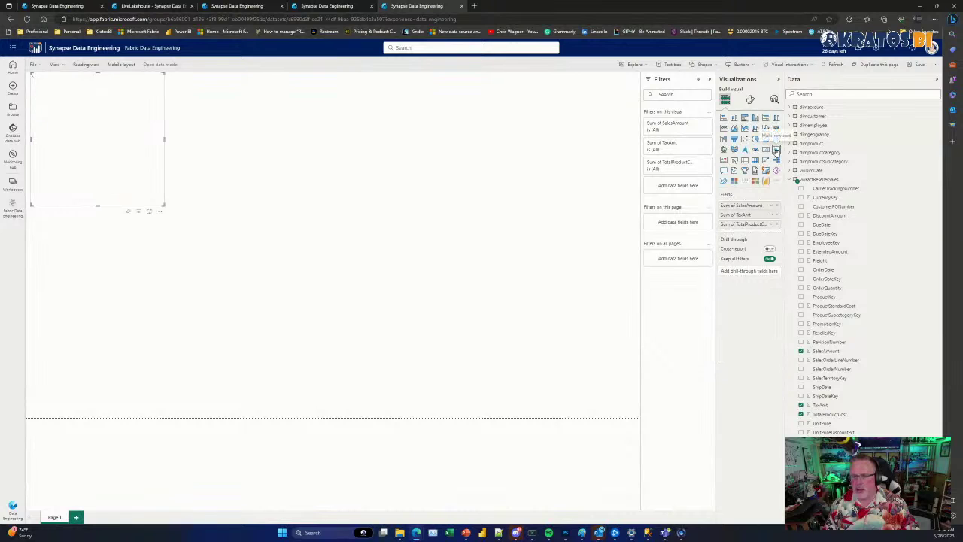
pyautogui.click(775, 149)
pyautogui.moveTo(164, 205); pyautogui.dragTo(461, 119)
pyautogui.moveTo(294, 92); pyautogui.dragTo(388, 142)
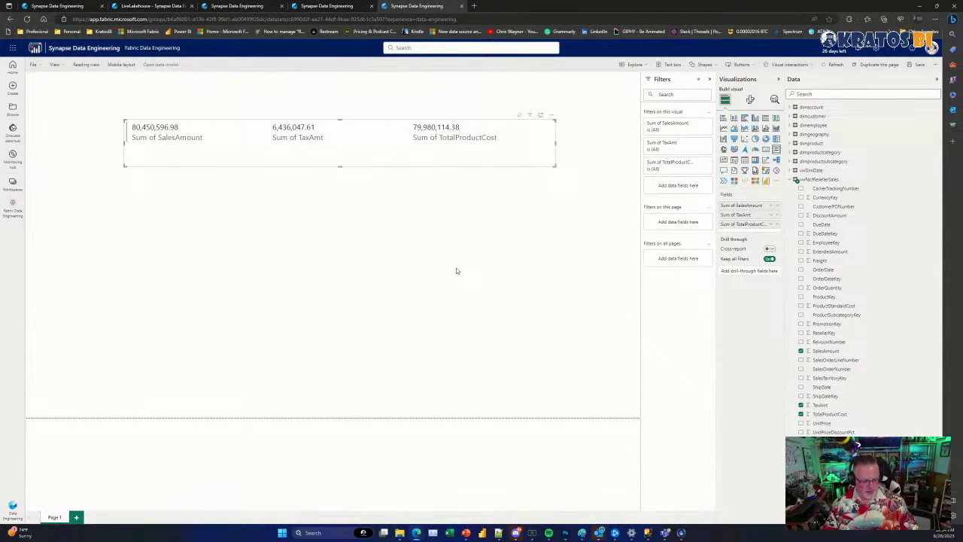
# Duplicate the card below the original, add EnglishProductSubcategoryName from dimproductsubcategory and convert the copy to a clustered bar chart
pyautogui.hotkey('ctrl', 'c')
pyautogui.hotkey('ctrl', 'v')
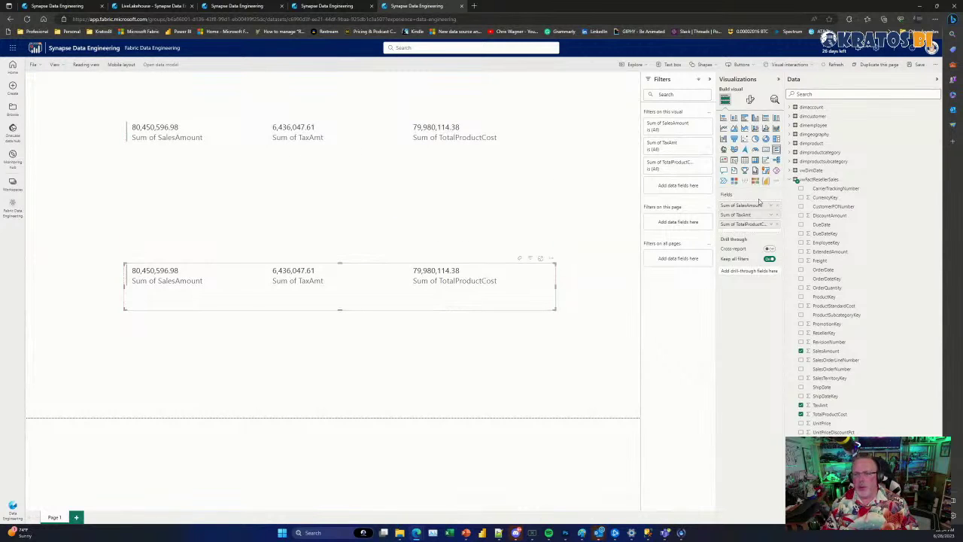
pyautogui.click(795, 152)
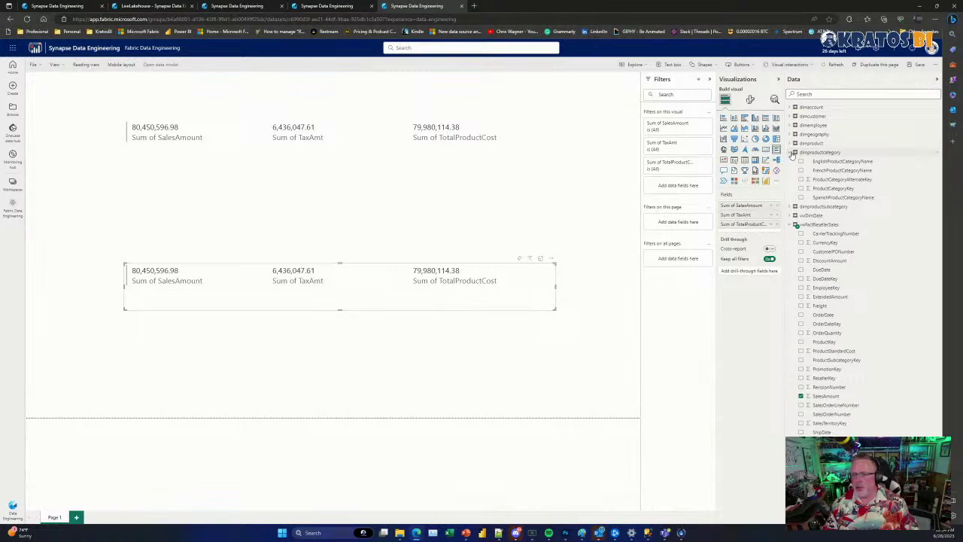
pyautogui.click(794, 153)
pyautogui.click(795, 161)
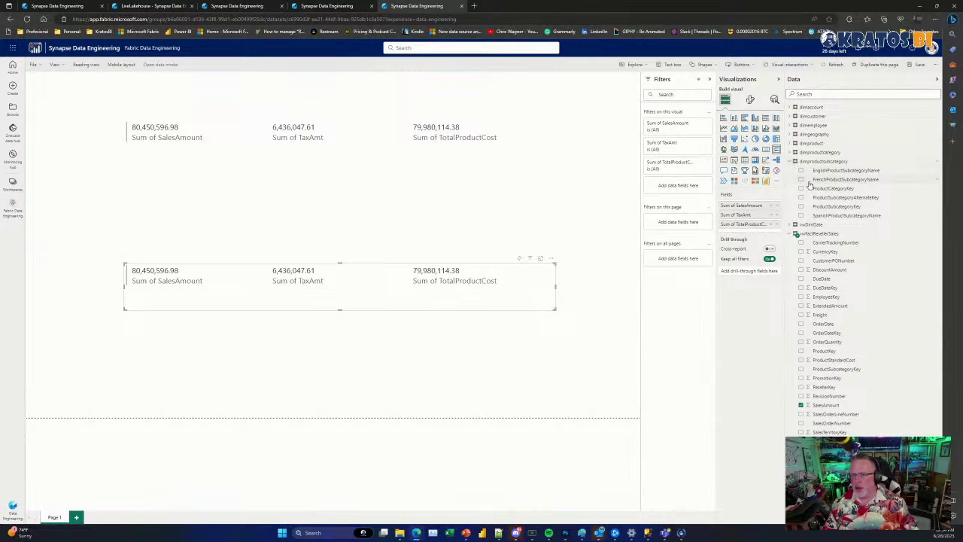
pyautogui.click(801, 171)
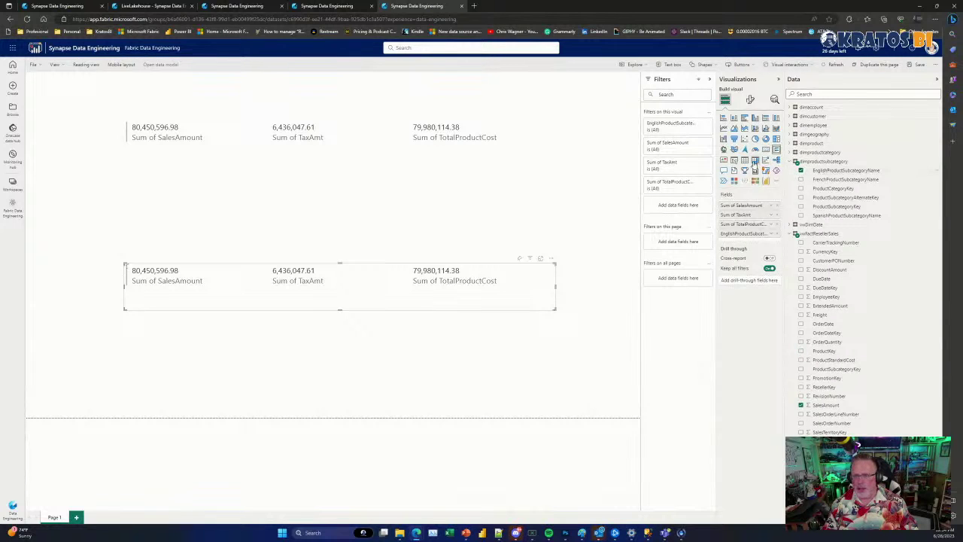
pyautogui.click(745, 119)
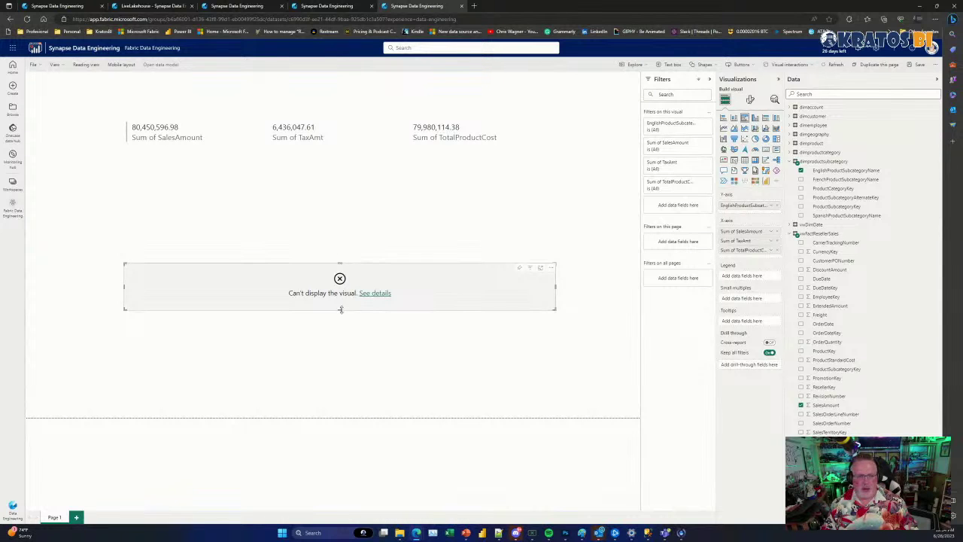
# Make the bar chart taller by extending its lower and upper edges, and check the details of its display error
pyautogui.moveTo(339, 309); pyautogui.dragTo(339, 359)
pyautogui.click(372, 317)
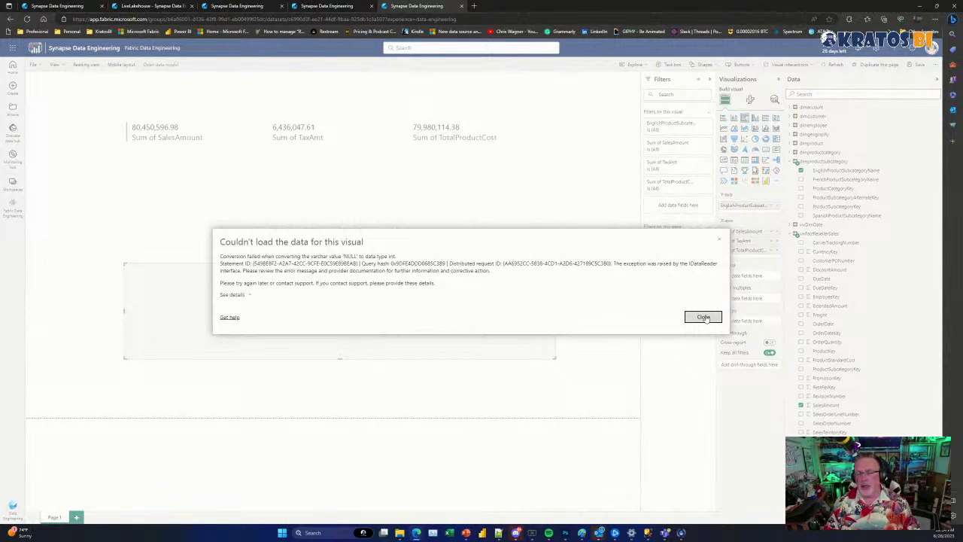
pyautogui.click(704, 317)
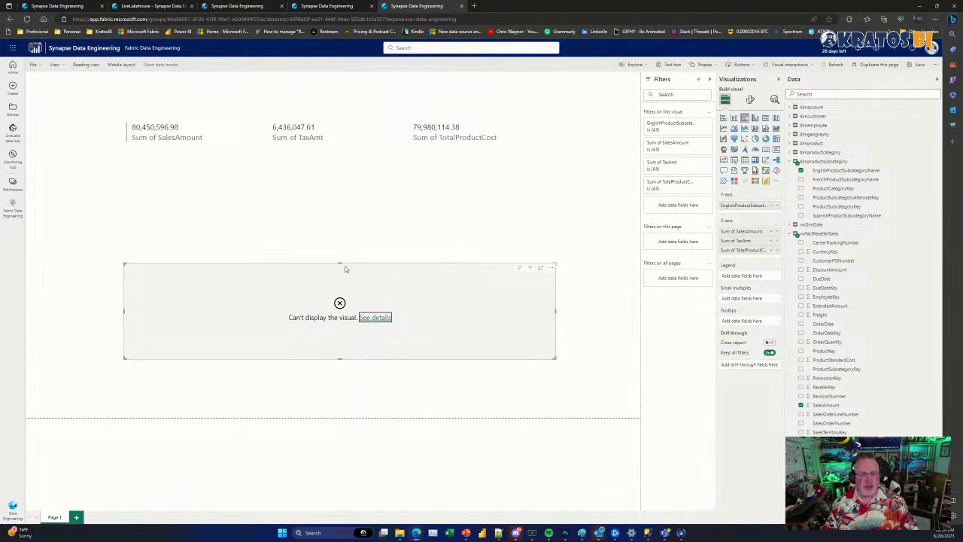
pyautogui.moveTo(339, 264); pyautogui.dragTo(339, 231)
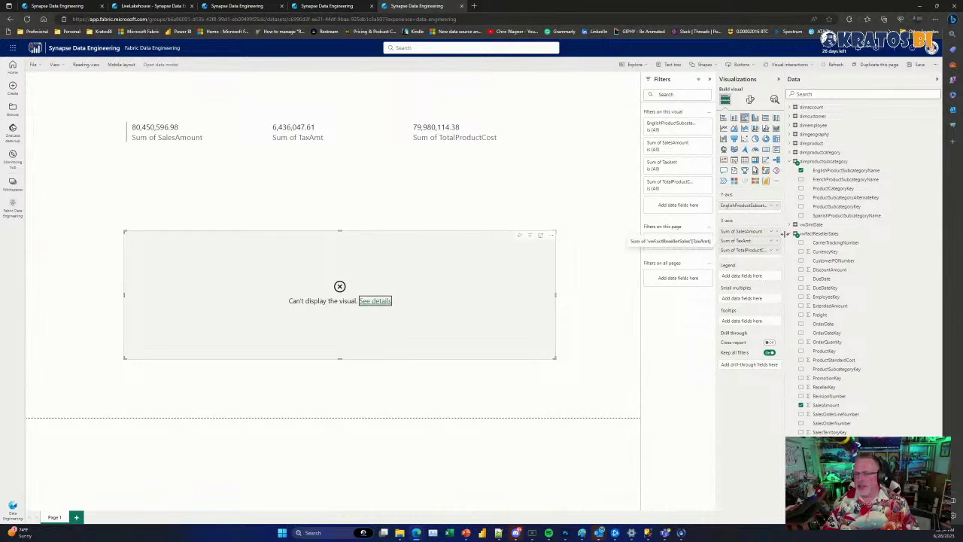
pyautogui.click(551, 236)
pyautogui.click(571, 262)
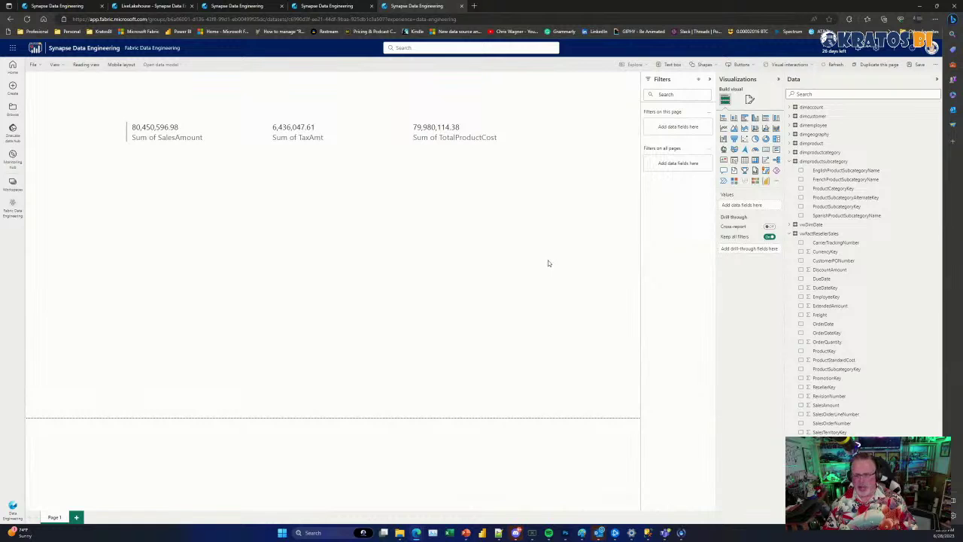
pyautogui.hotkey('ctrl', 'z')
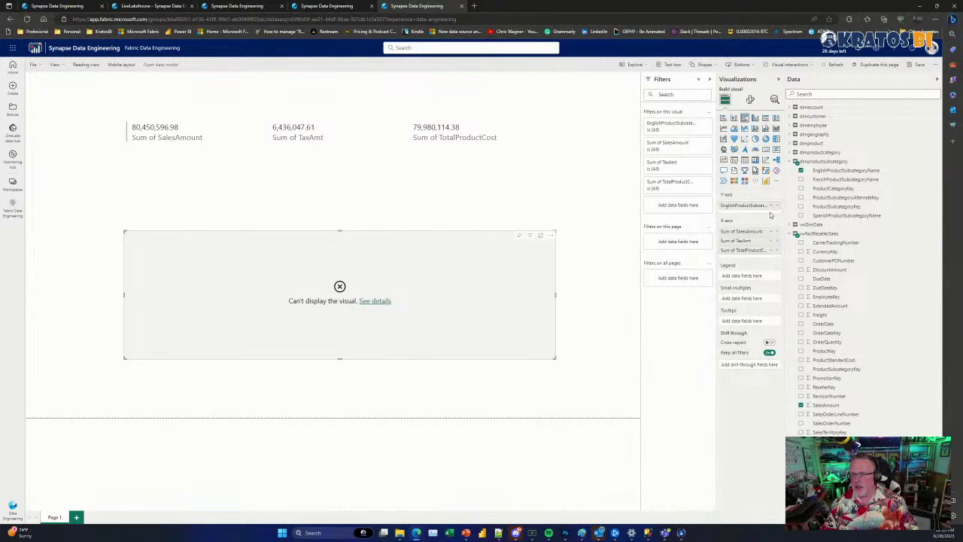
# Replace the bar chart's Y-axis field with EnglishProductName from dimproduct, and return to the Reseller model
pyautogui.click(777, 206)
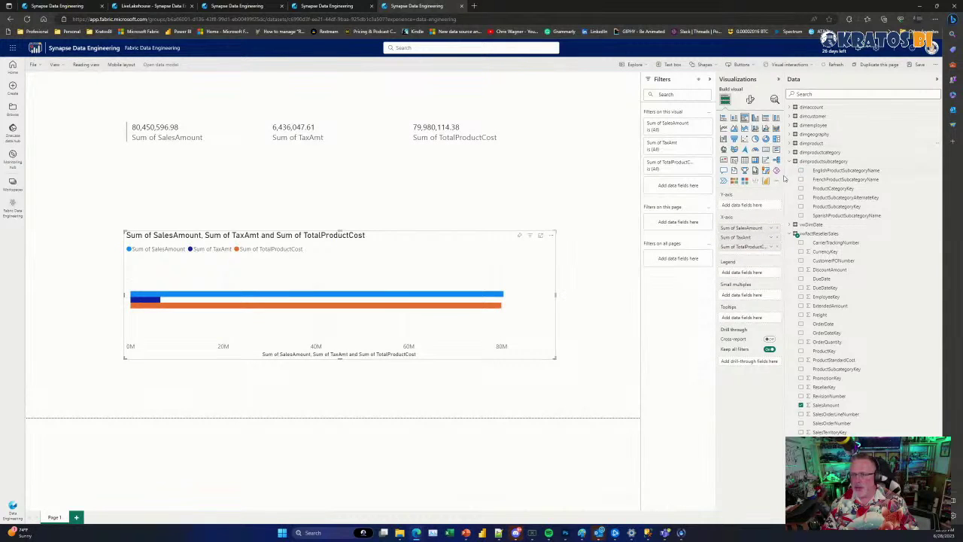
pyautogui.click(795, 143)
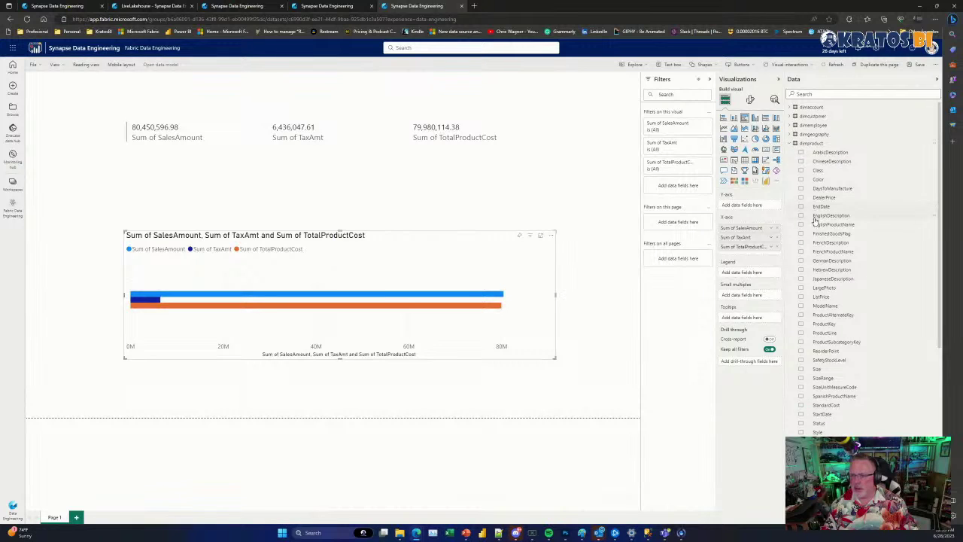
pyautogui.moveTo(816, 225); pyautogui.dragTo(750, 210)
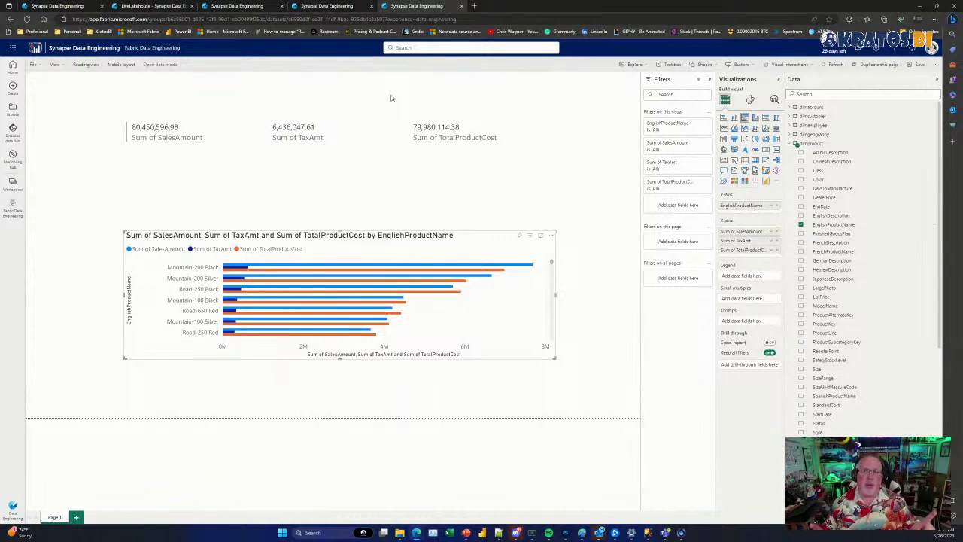
pyautogui.click(325, 7)
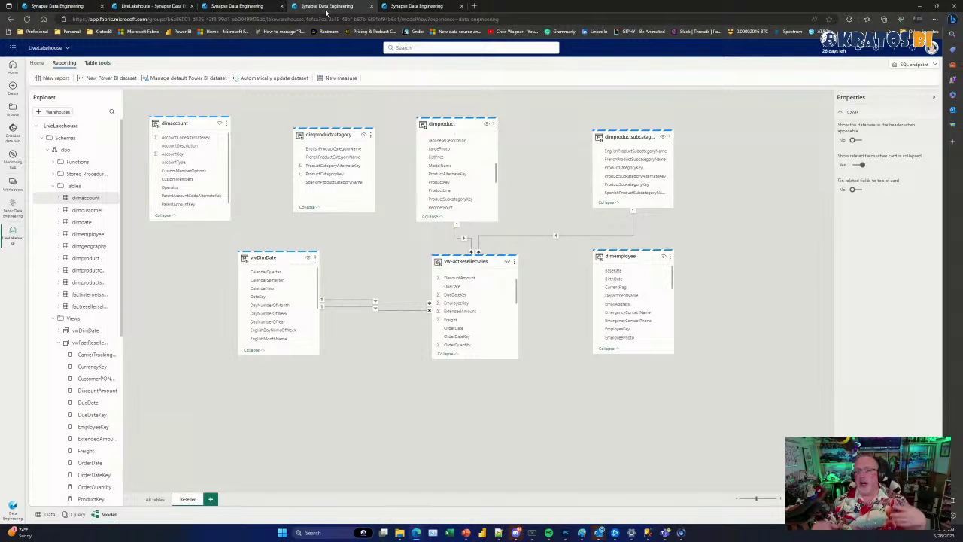